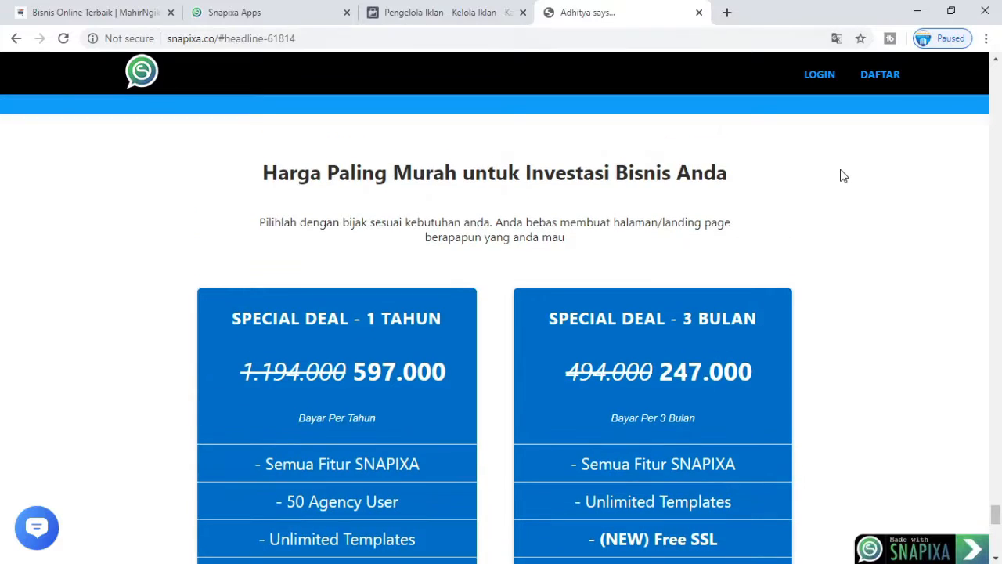
Step: Review the prices and included features of the 1 Tahun and 3 Bulan special deals on the Snapixa page, glancing at the MahirNgiklan site
left_click(49, 10)
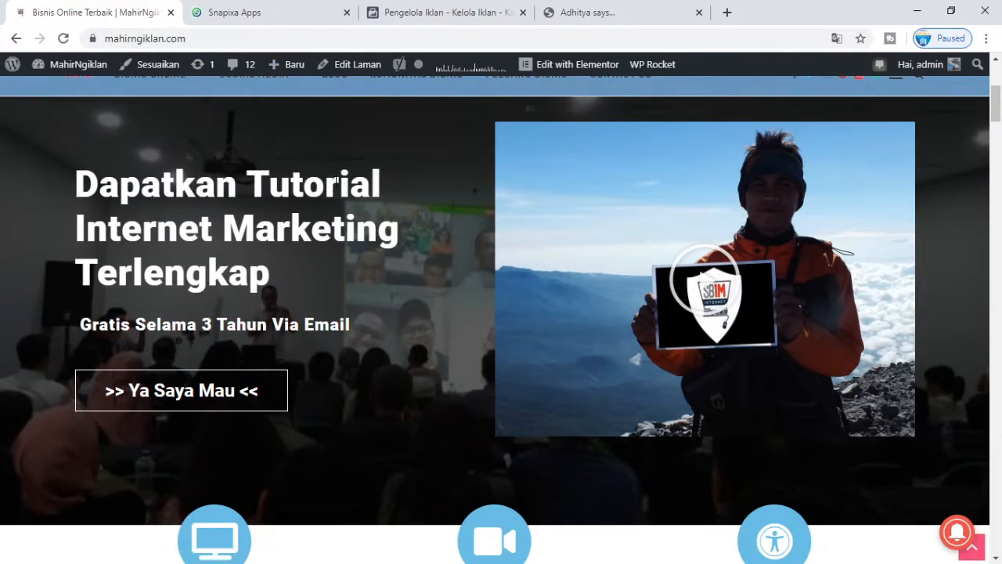
left_click(576, 9)
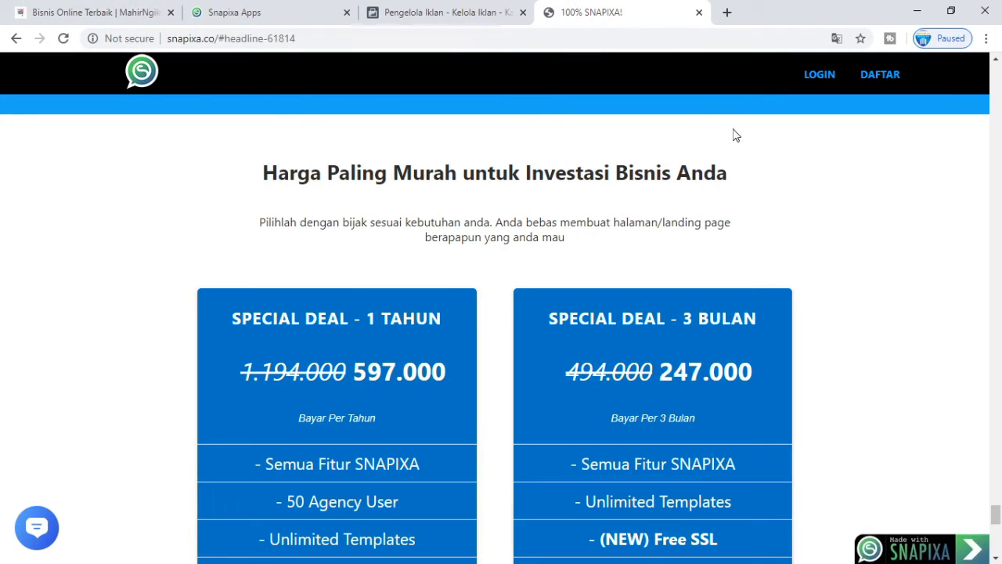
scroll(856, 153, "down", 2)
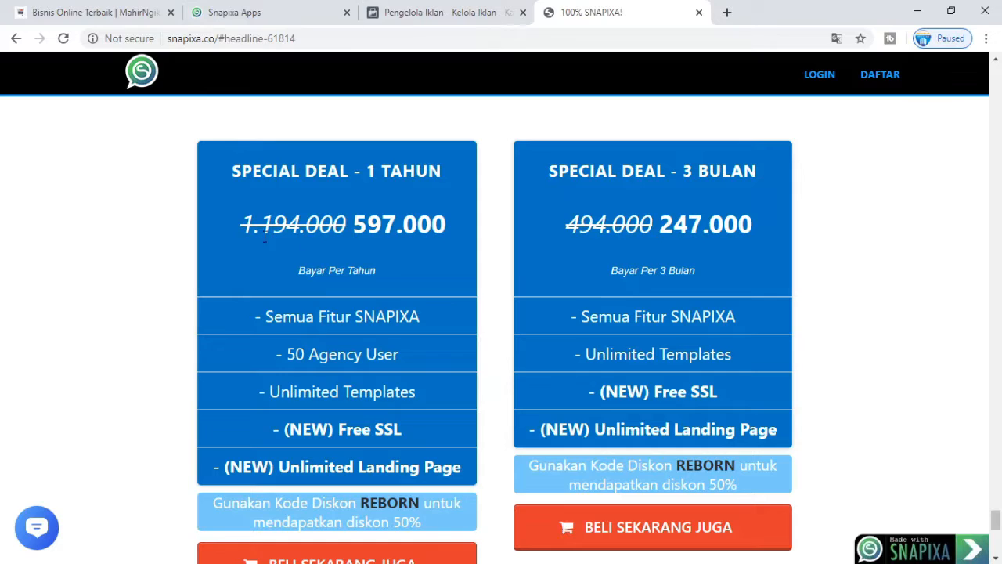
left_click_drag(306, 227, 258, 226)
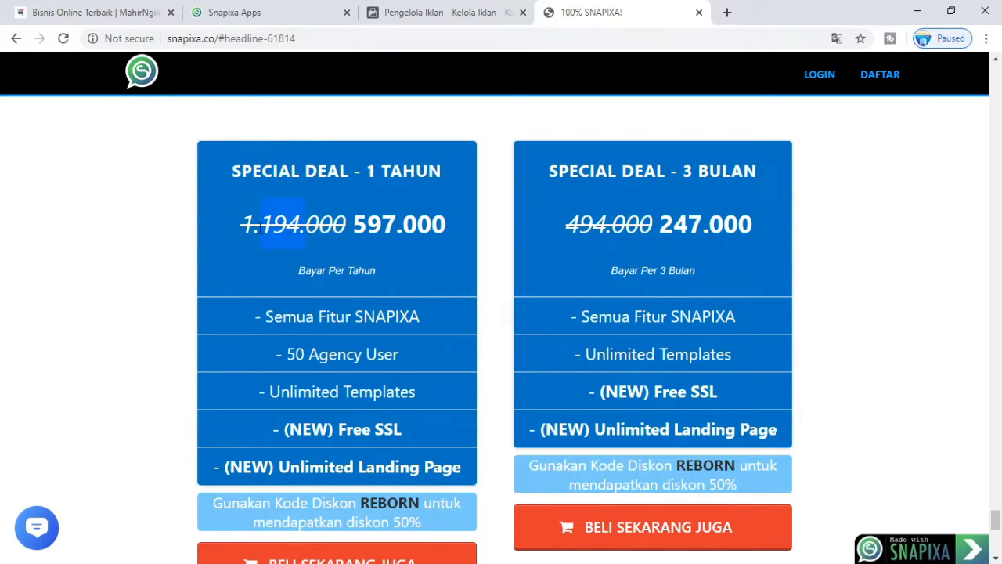
left_click(59, 14)
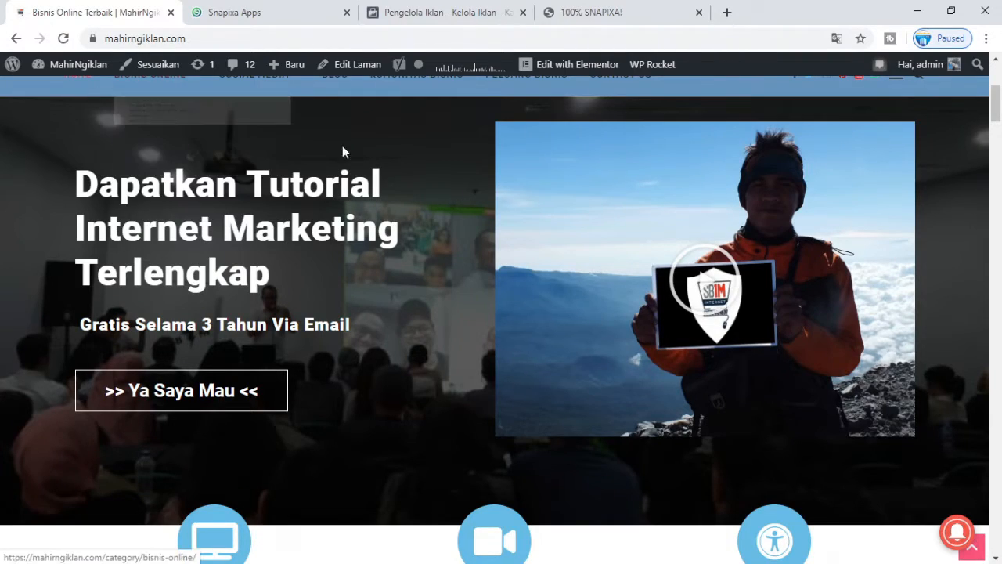
left_click(589, 13)
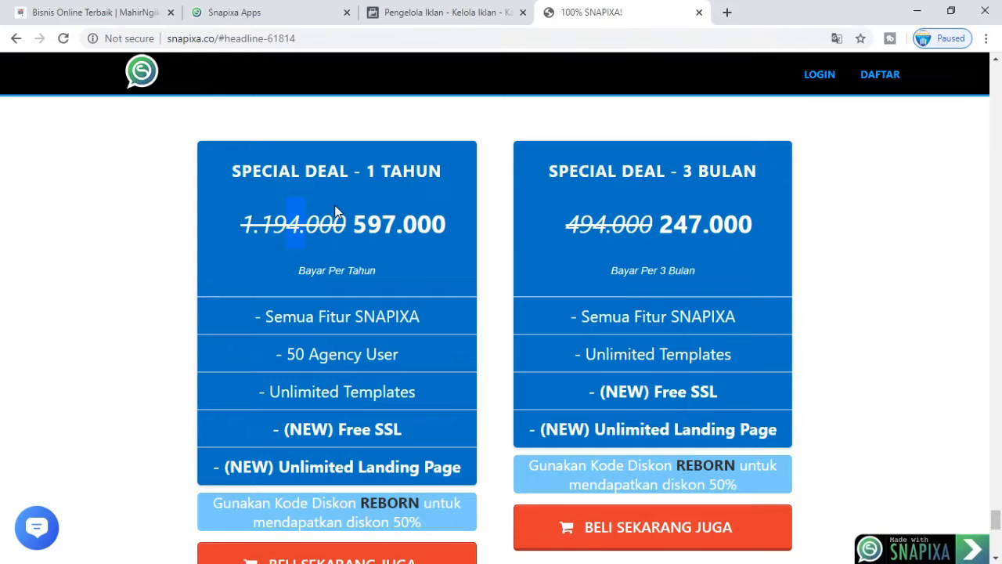
scroll(339, 203, "down", 2)
scroll(358, 235, "up", 2)
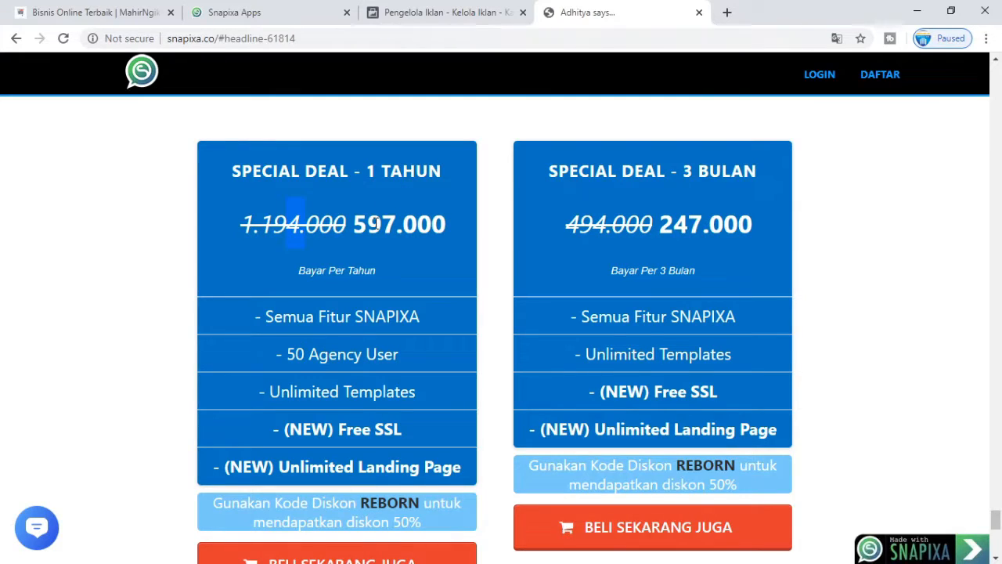
scroll(505, 231, "down", 2)
scroll(505, 231, "up", 2)
scroll(502, 233, "down", 1)
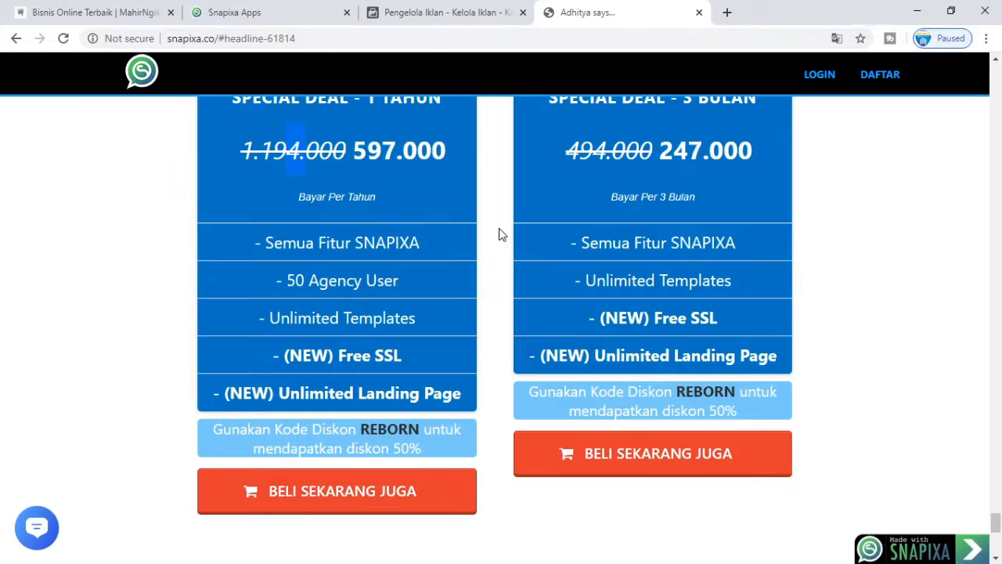
scroll(502, 234, "up", 1)
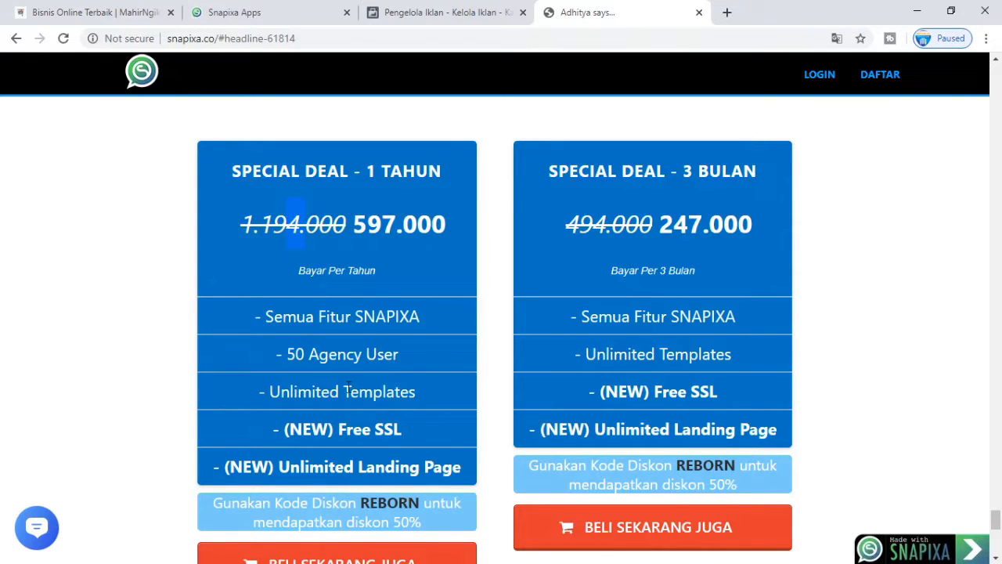
scroll(494, 276, "up", 4)
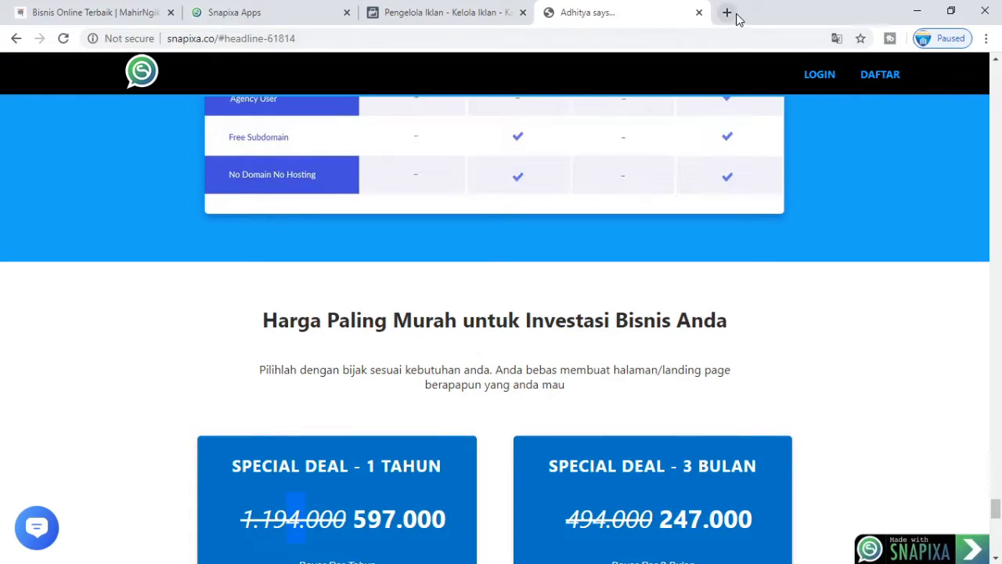
Step: Open ratakan.com in a new browser tab
left_click(729, 14)
type("rta")
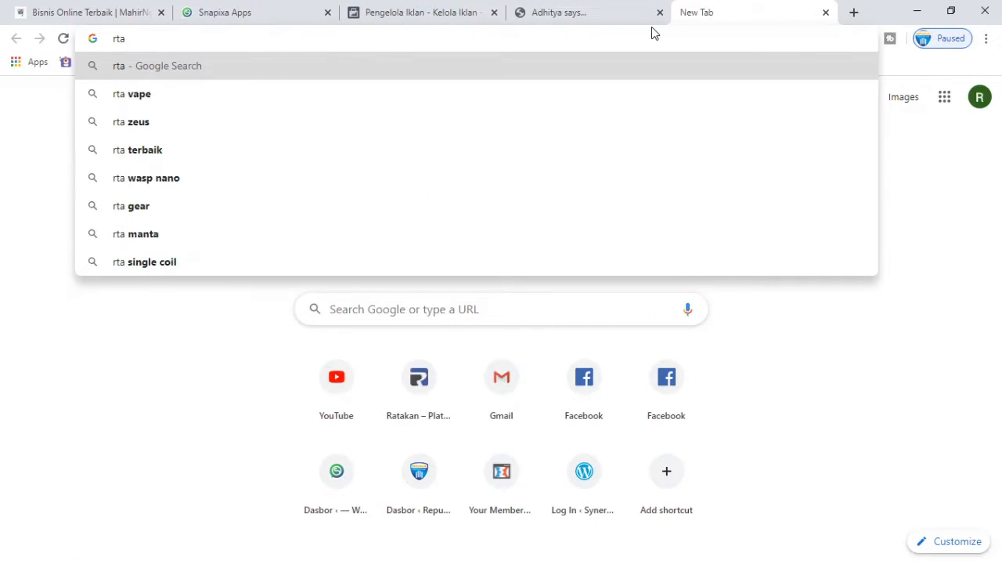
key("BackSpace")
key("BackSpace")
type("a")
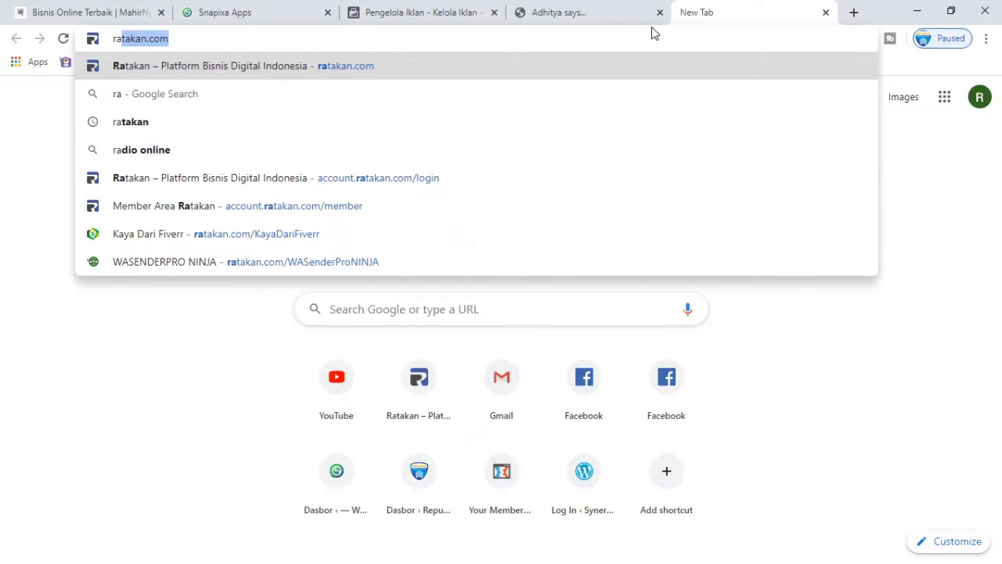
key("Return")
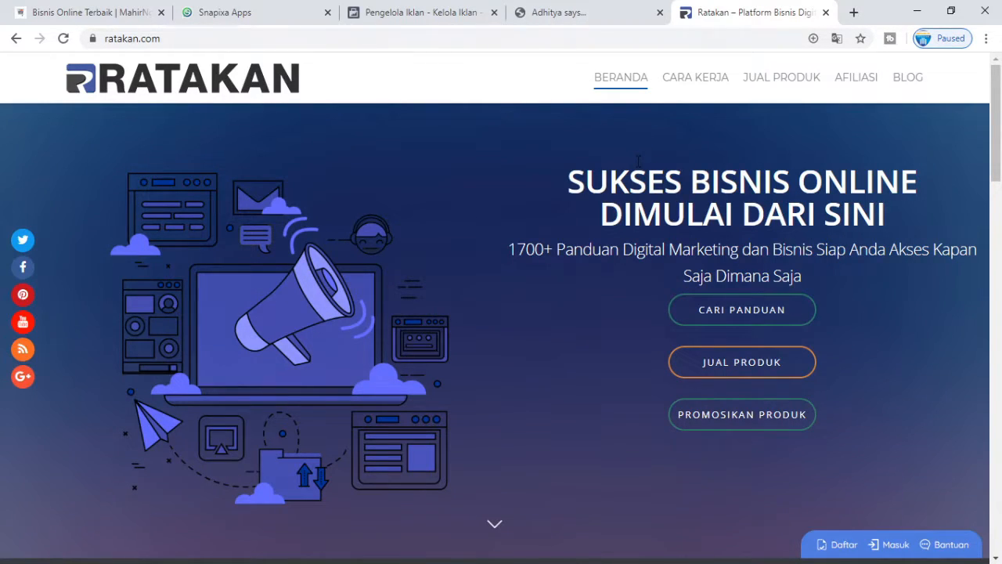
Step: Log in to the Ratakan member area with the saved username and the account password
left_click(897, 545)
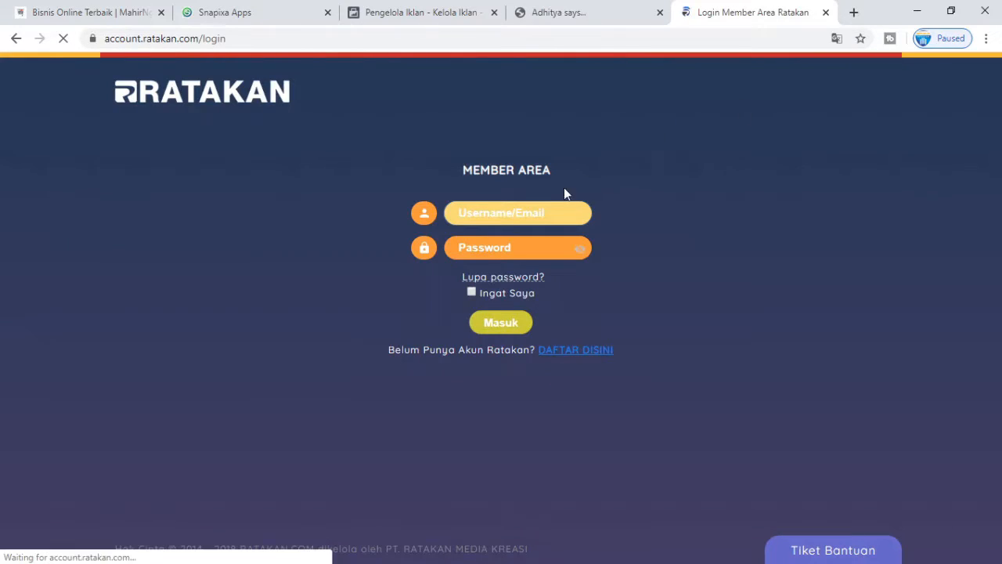
left_click(524, 212)
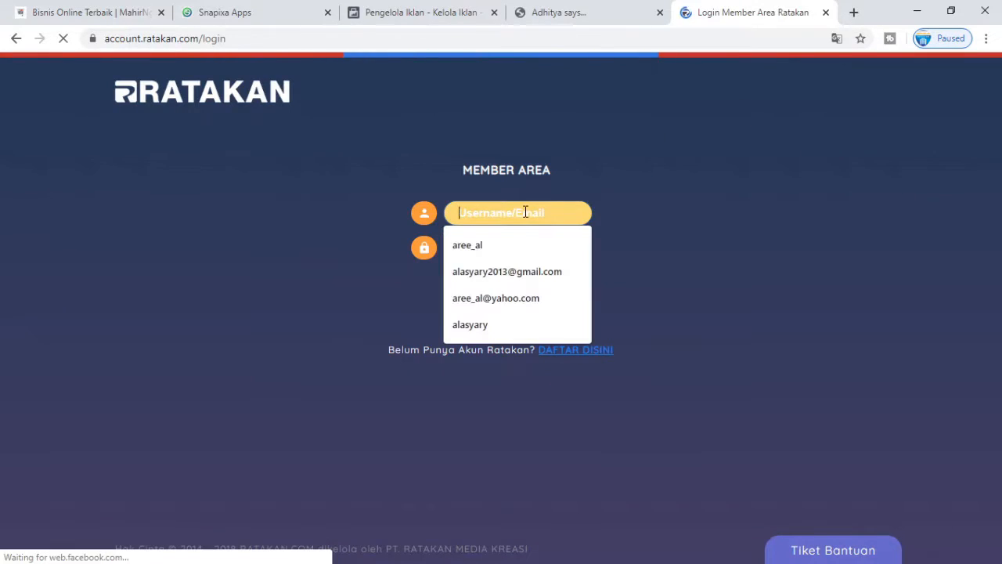
left_click(495, 245)
type("••")
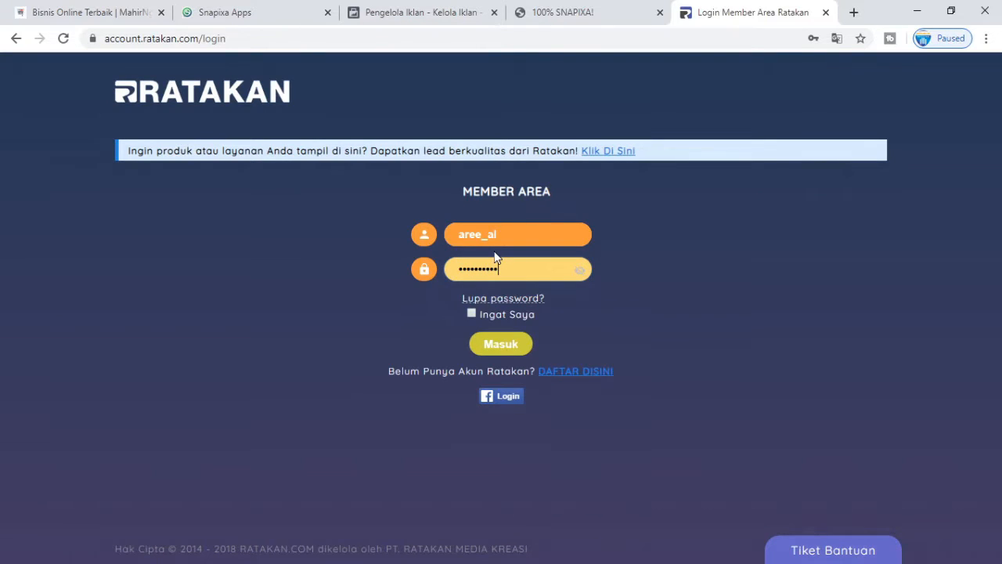
type("•")
key("Return")
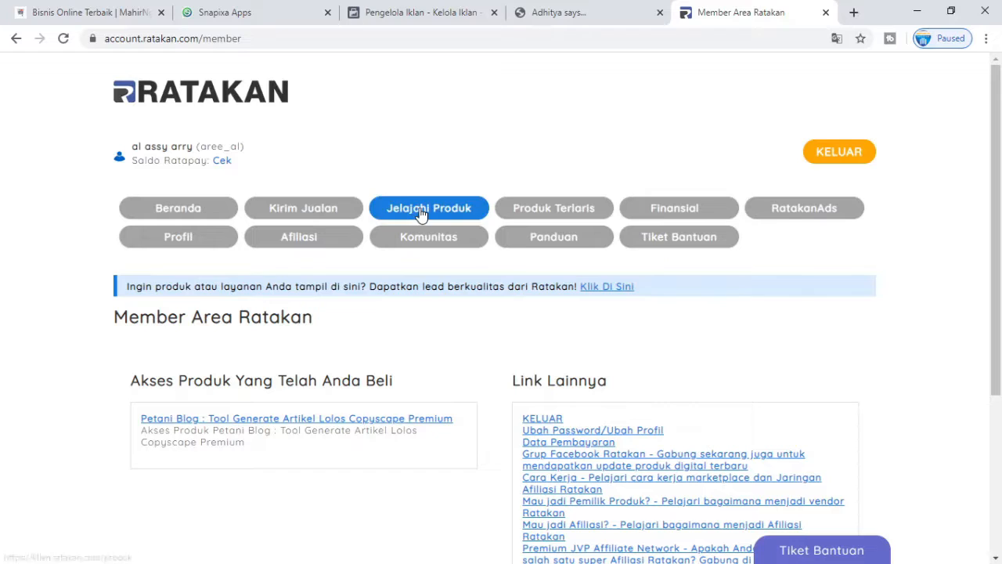
Step: Open the Produk Terlaris page in a separate tab and switch to it
right_click(542, 205)
left_click(571, 213)
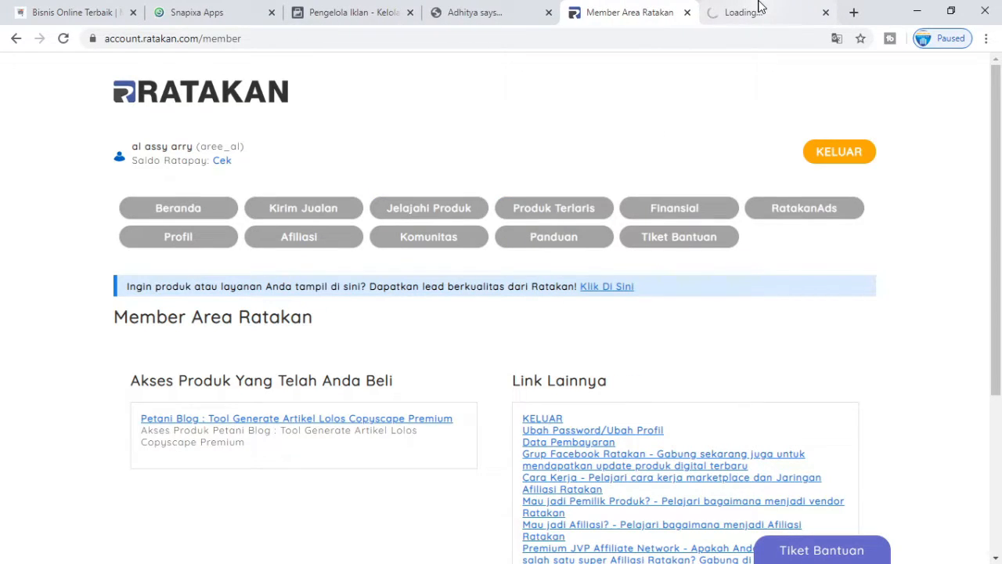
left_click(758, 7)
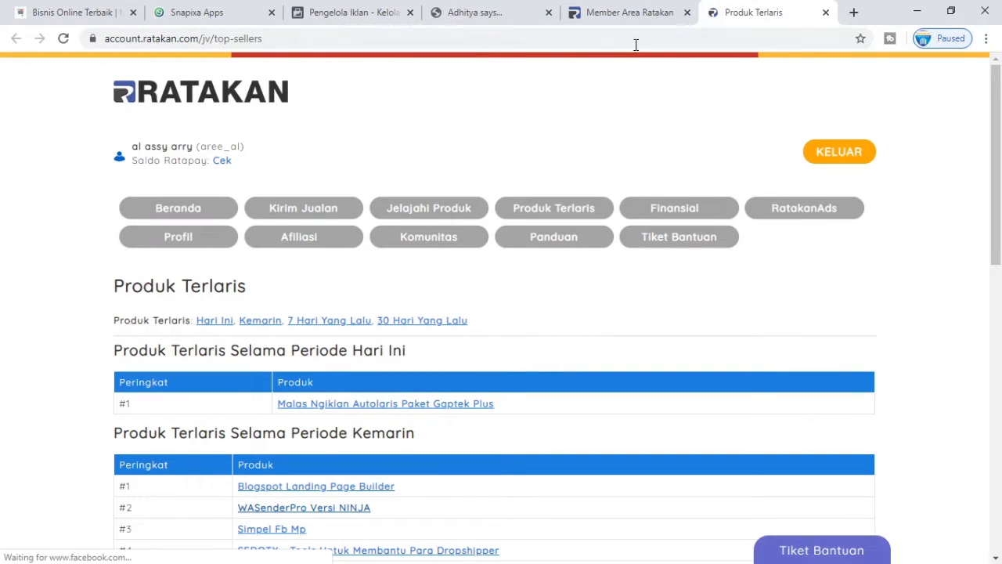
Step: Open the WASenderPro Versi NINJA product from the 30-day best-seller list in a new tab and switch to it
scroll(433, 170, "down", 1)
scroll(433, 173, "down", 4)
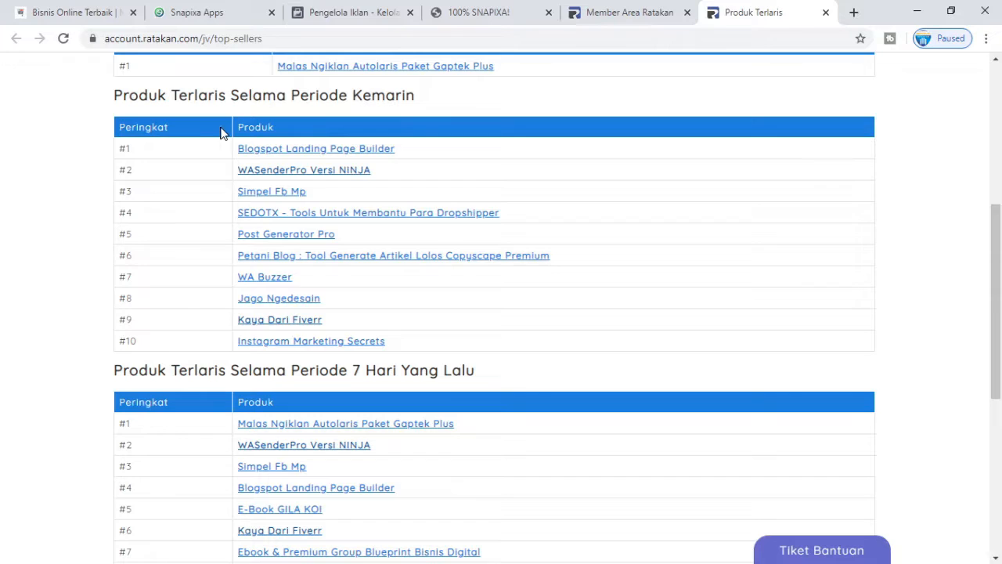
scroll(481, 116, "down", 3)
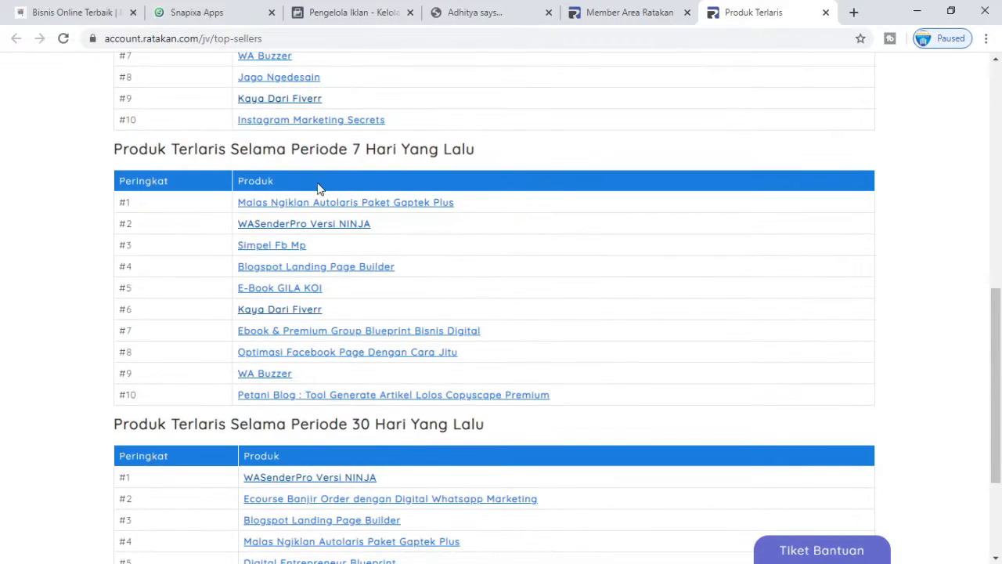
scroll(561, 188, "down", 3)
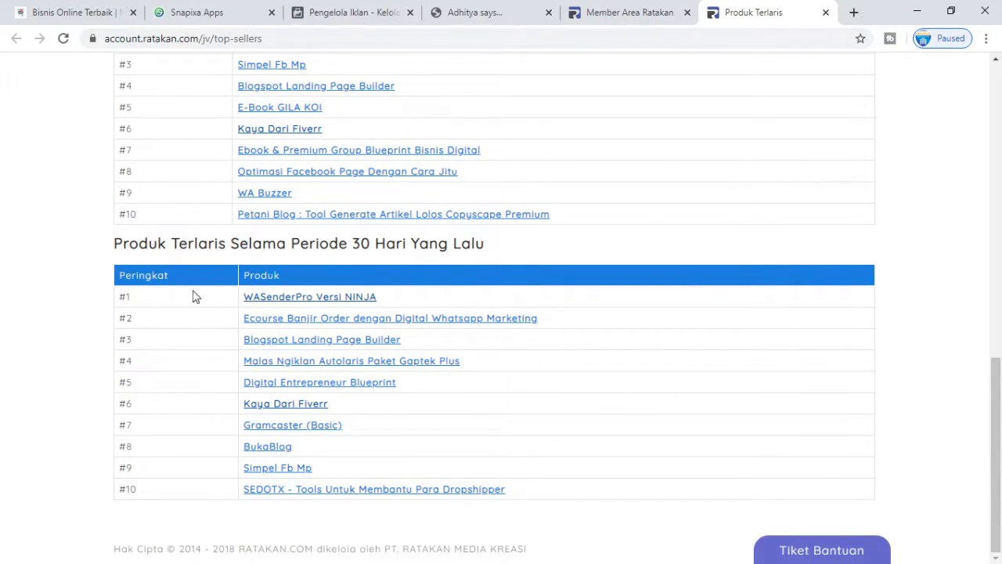
right_click(288, 304)
left_click(321, 311)
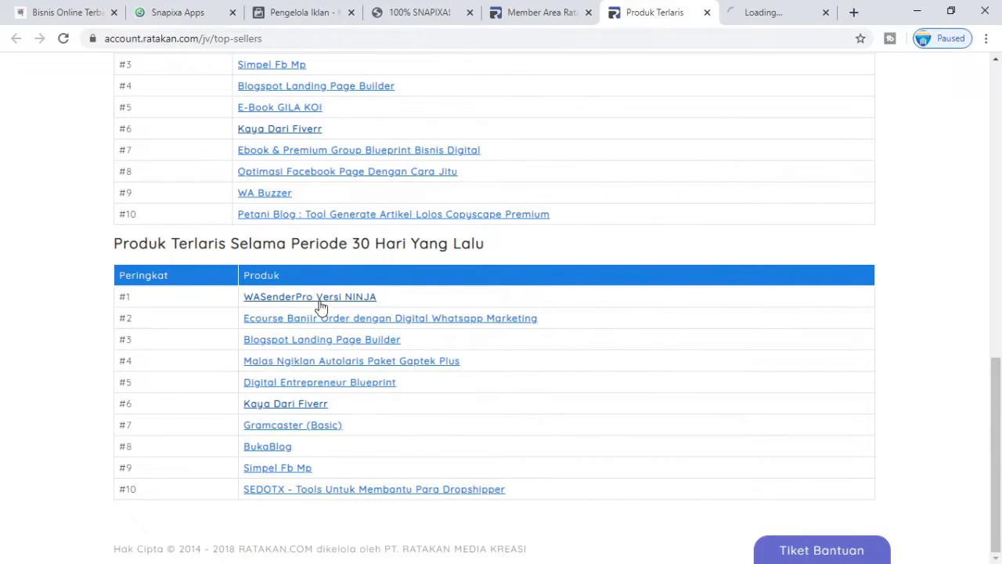
left_click(736, 14)
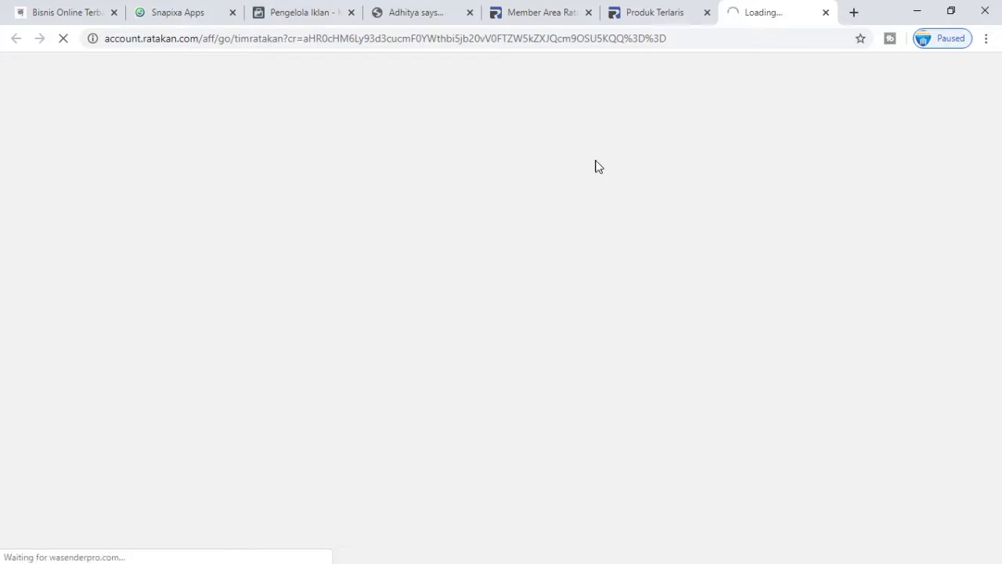
Step: Return to the Ratakan member area and open the affiliate promotion tools (Alat Promosi) page
left_click(518, 9)
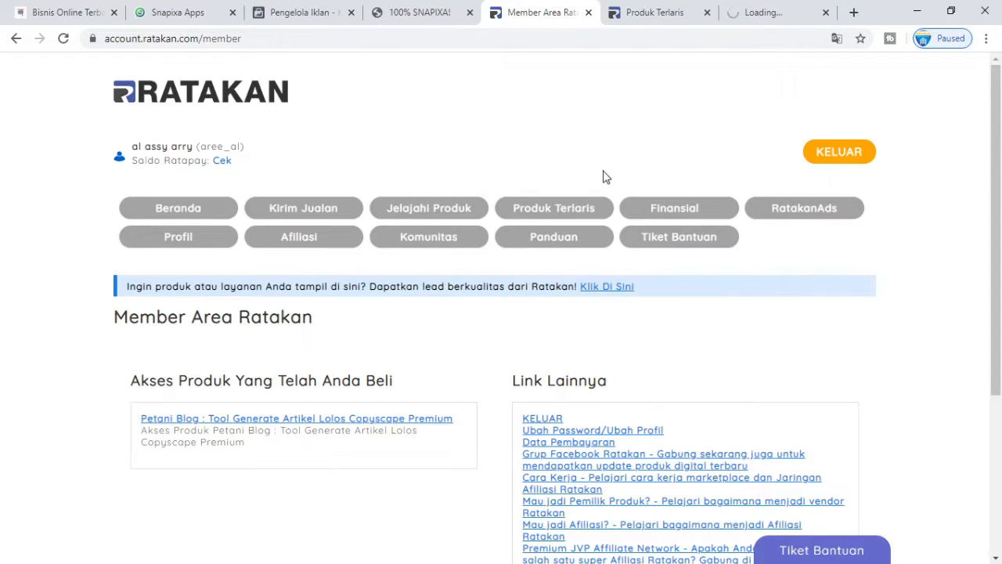
mouse_move(570, 553)
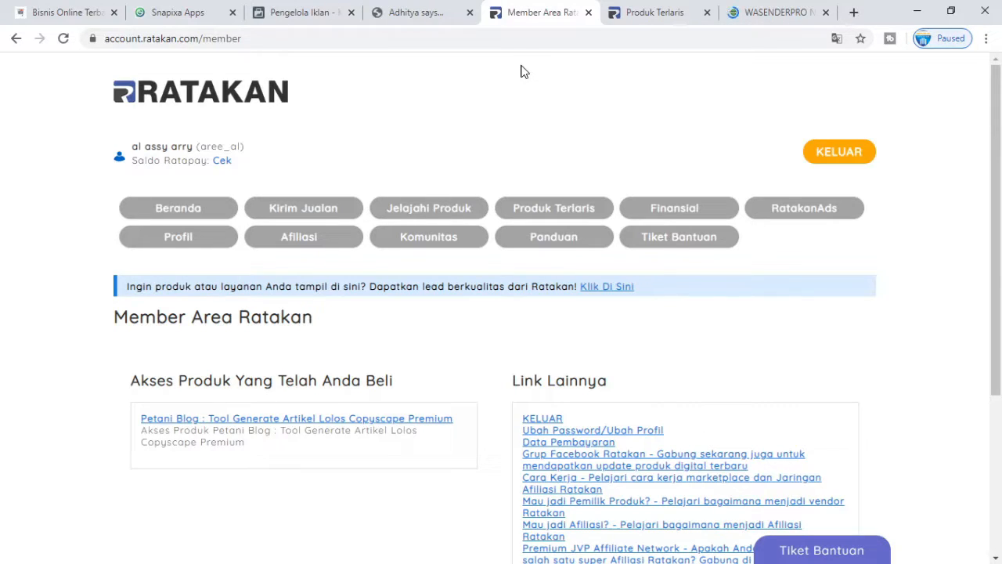
mouse_move(320, 236)
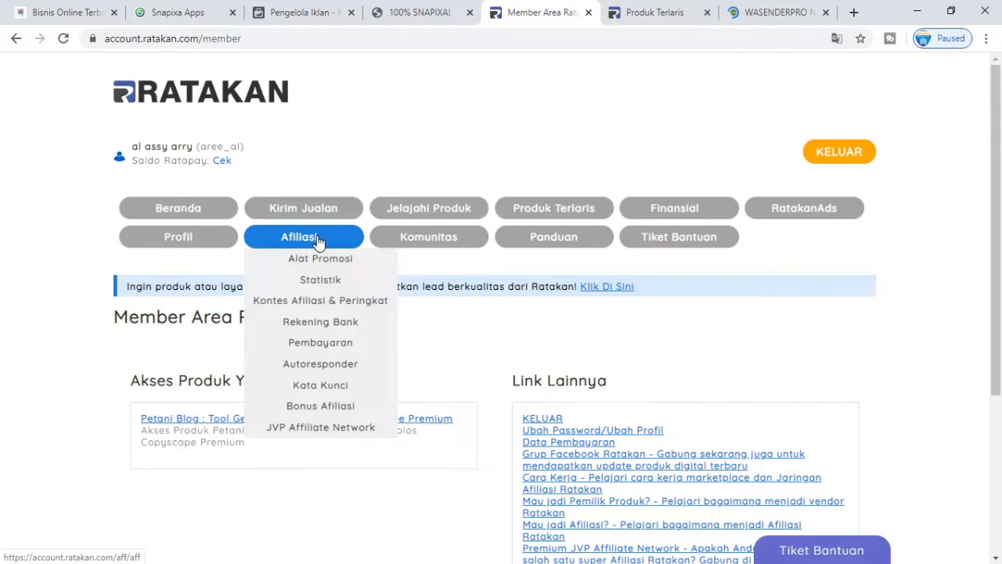
left_click(320, 266)
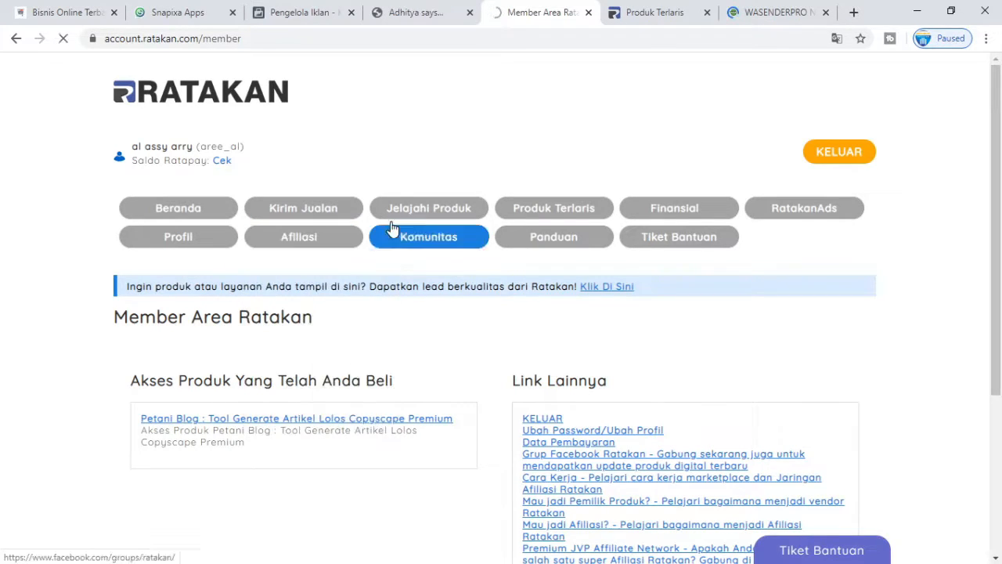
Step: Examine the WASenderPro sales page, from its headline offer down to the list of WhatsApp software features
left_click(767, 8)
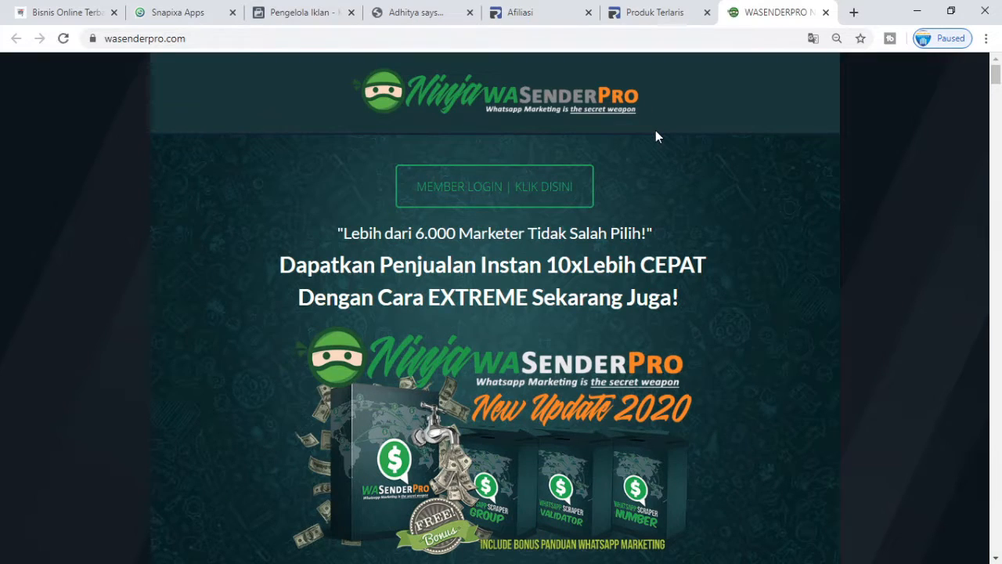
scroll(662, 135, "down", 2)
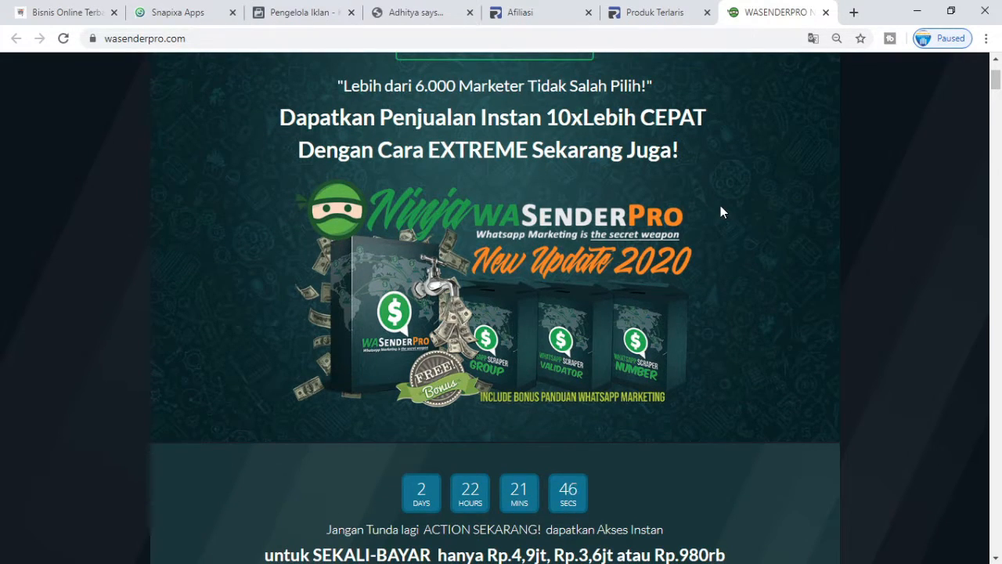
scroll(720, 205, "down", 3)
scroll(720, 205, "up", 5)
scroll(720, 205, "down", 2)
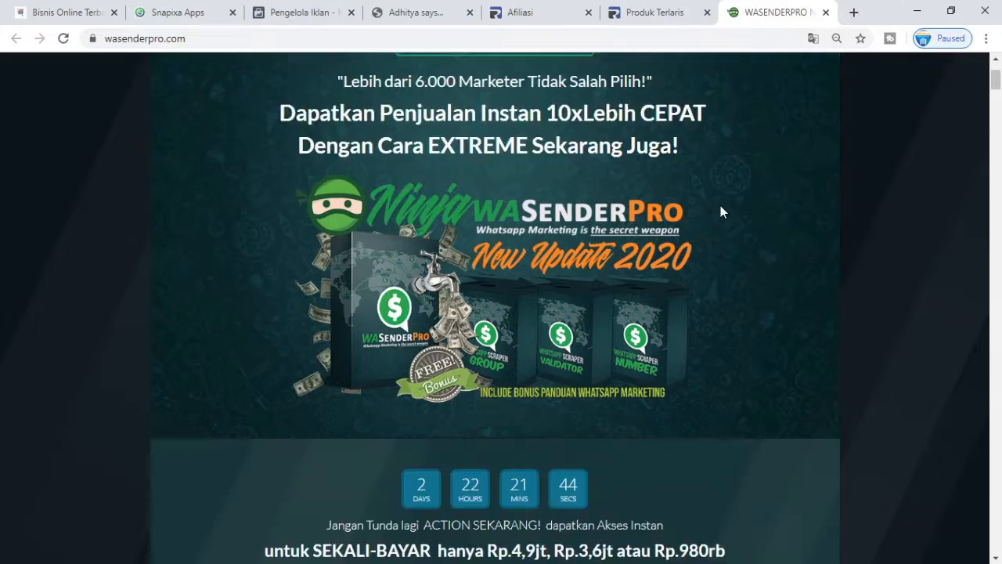
scroll(720, 205, "down", 14)
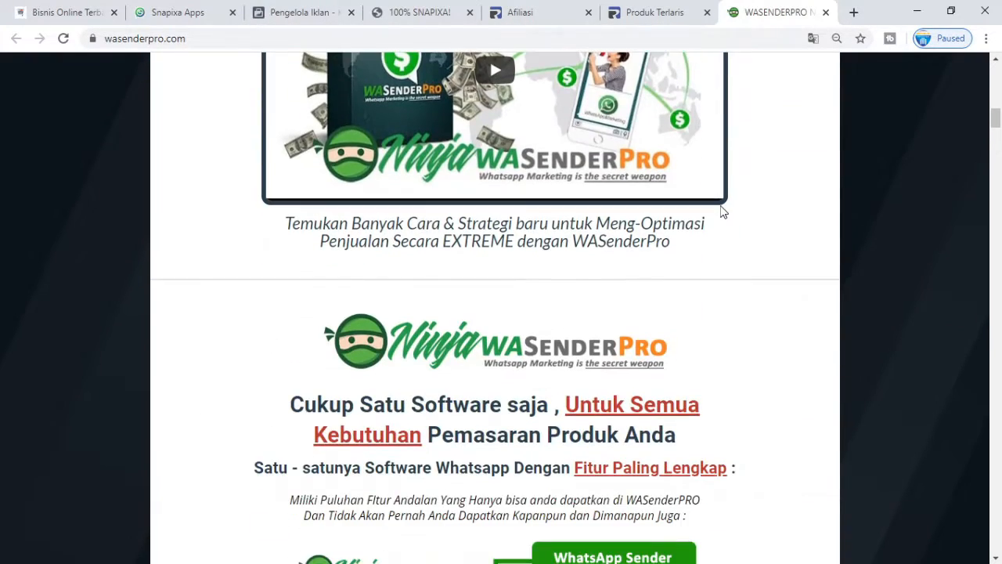
scroll(722, 211, "down", 6)
scroll(722, 211, "up", 2)
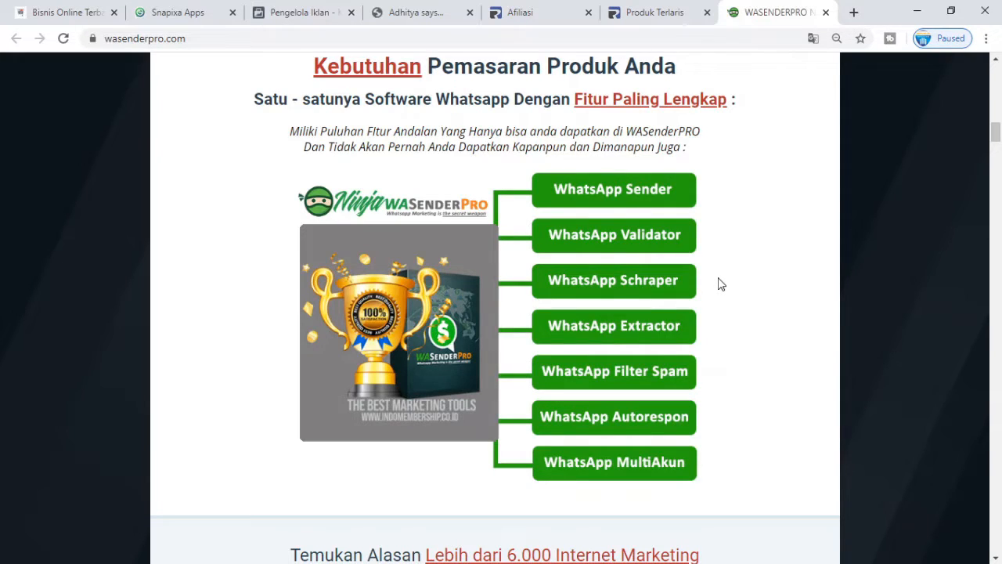
scroll(733, 280, "down", 1)
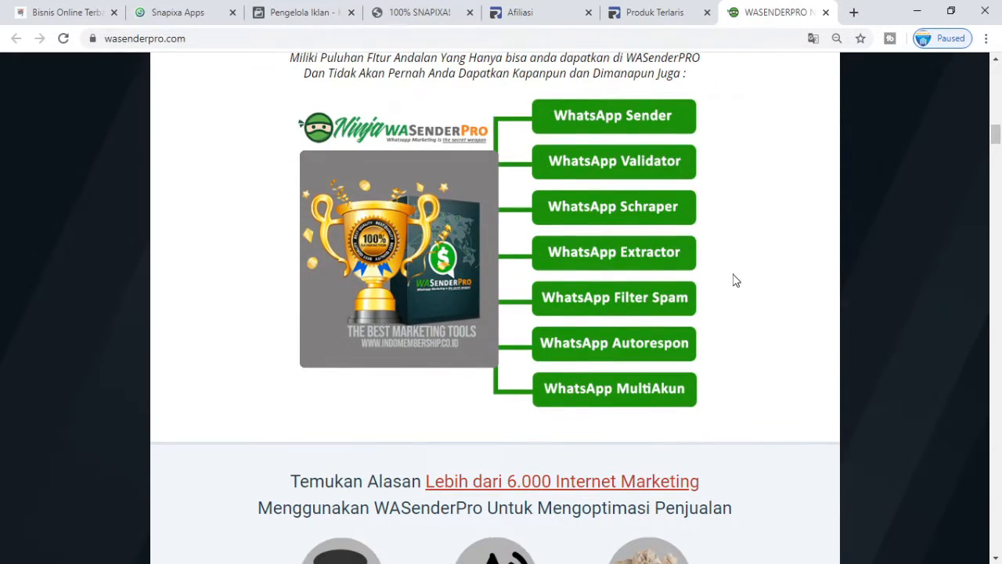
scroll(736, 280, "down", 1)
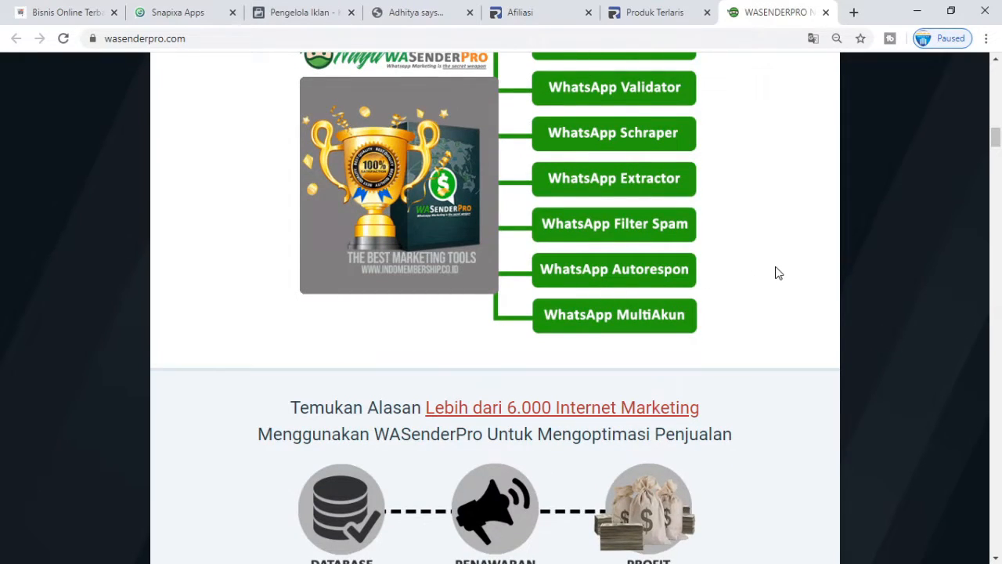
Step: Examine the WASenderPro sales page from the WhatsApp feature list through the three easy steps, feature updates, autoresponder and three-year update sections
scroll(771, 282, "up", 1)
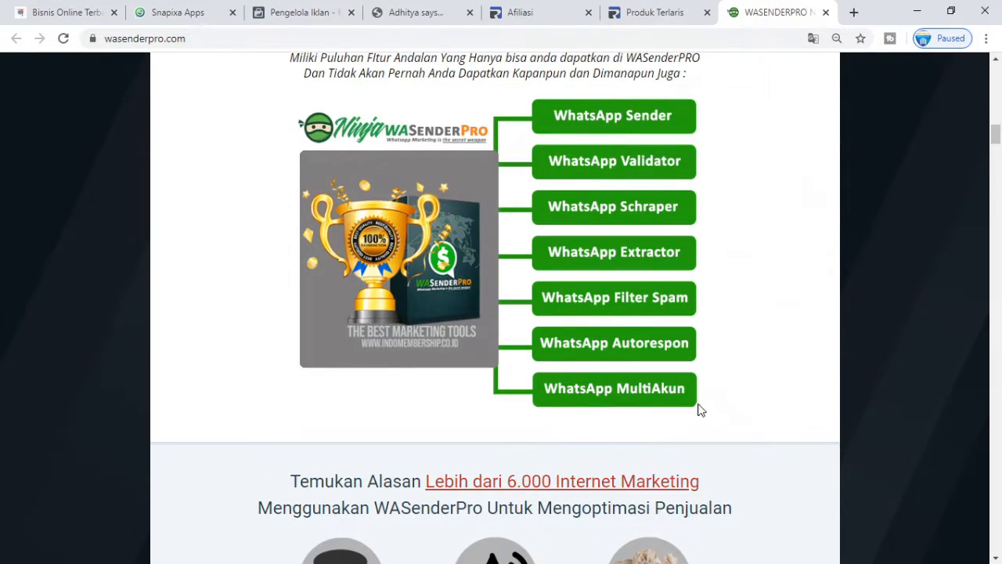
scroll(764, 382, "up", 1)
scroll(764, 382, "up", 1)
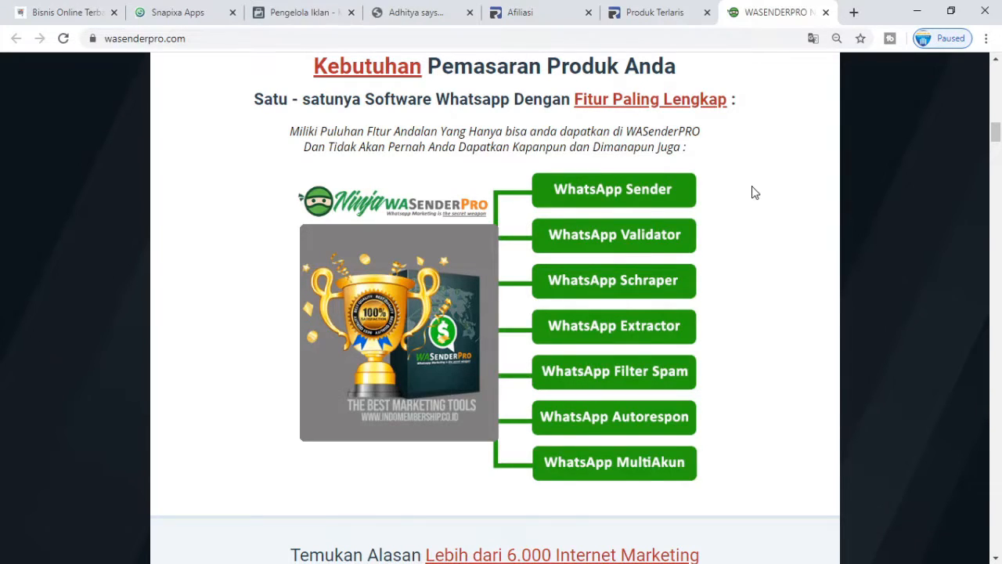
scroll(748, 192, "down", 8)
scroll(738, 192, "up", 8)
scroll(925, 218, "down", 4)
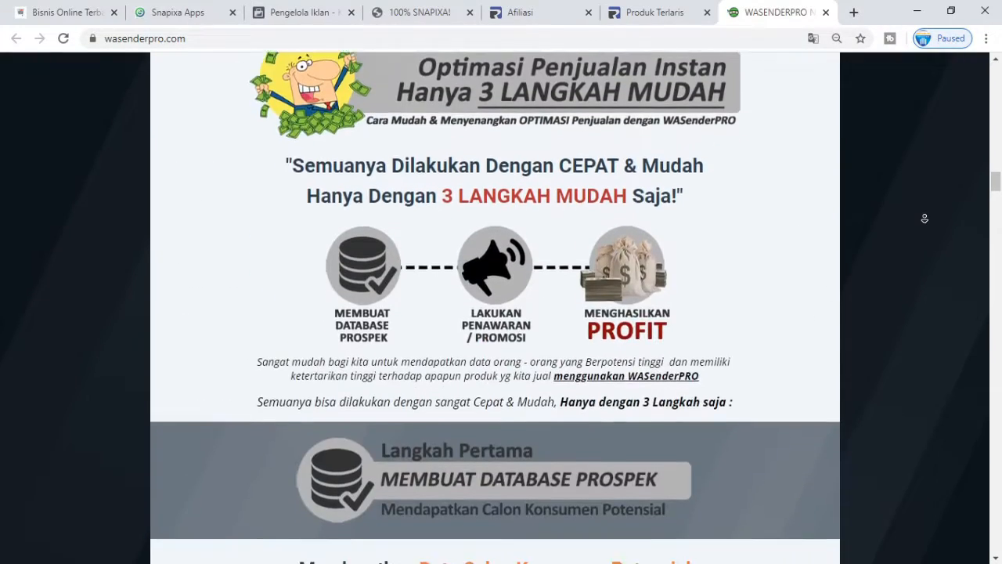
scroll(925, 218, "down", 10)
scroll(903, 178, "down", 18)
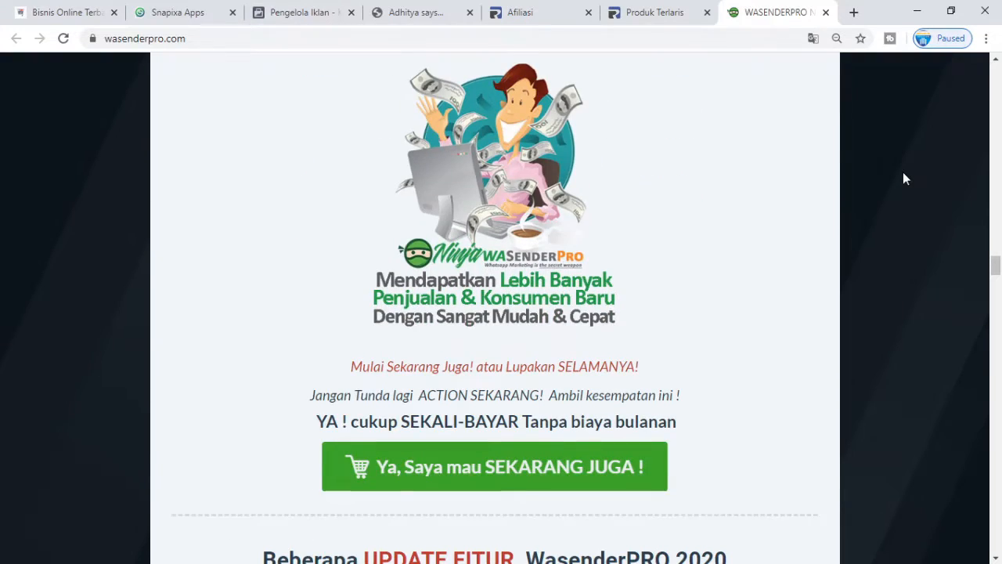
scroll(905, 179, "down", 15)
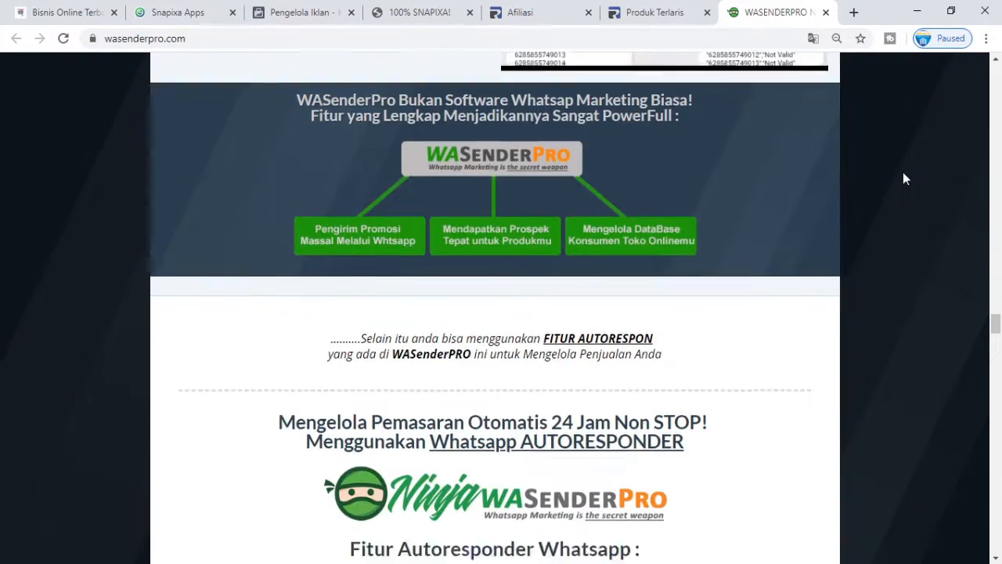
scroll(903, 179, "down", 15)
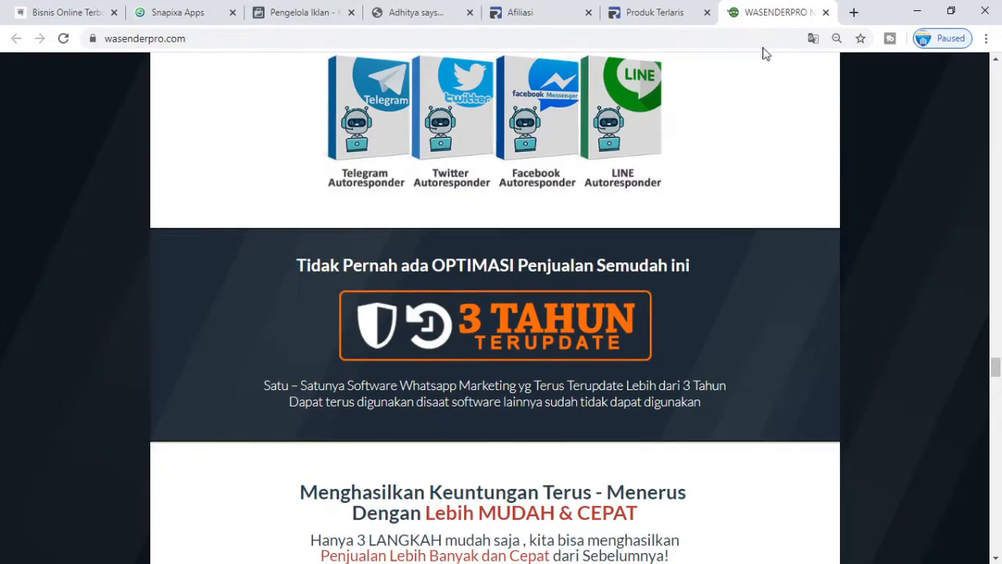
scroll(786, 217, "up", 15)
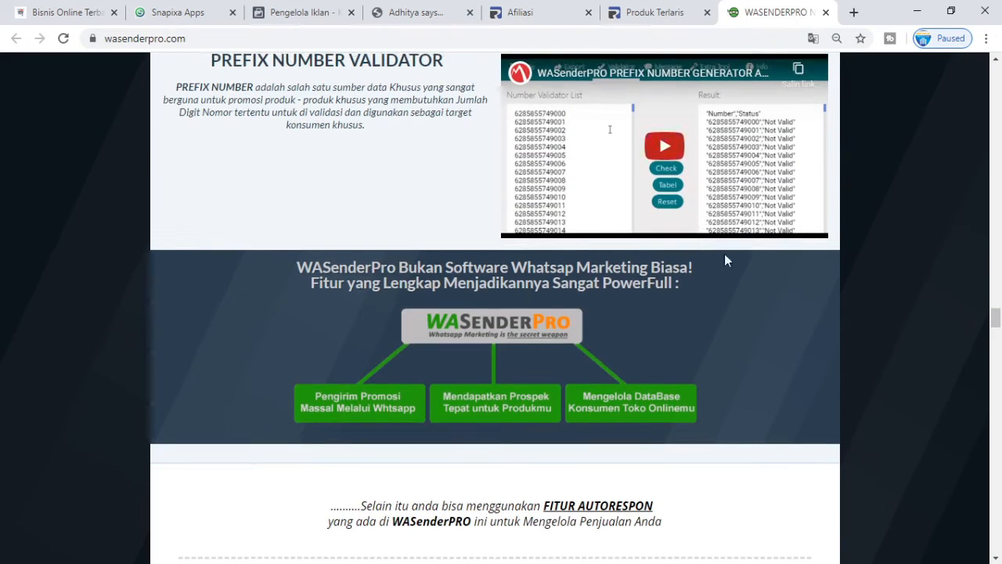
Step: Switch to the Ratakan Afiliasi page and search the promotion tools for "wasender" among banners and links
left_click(527, 11)
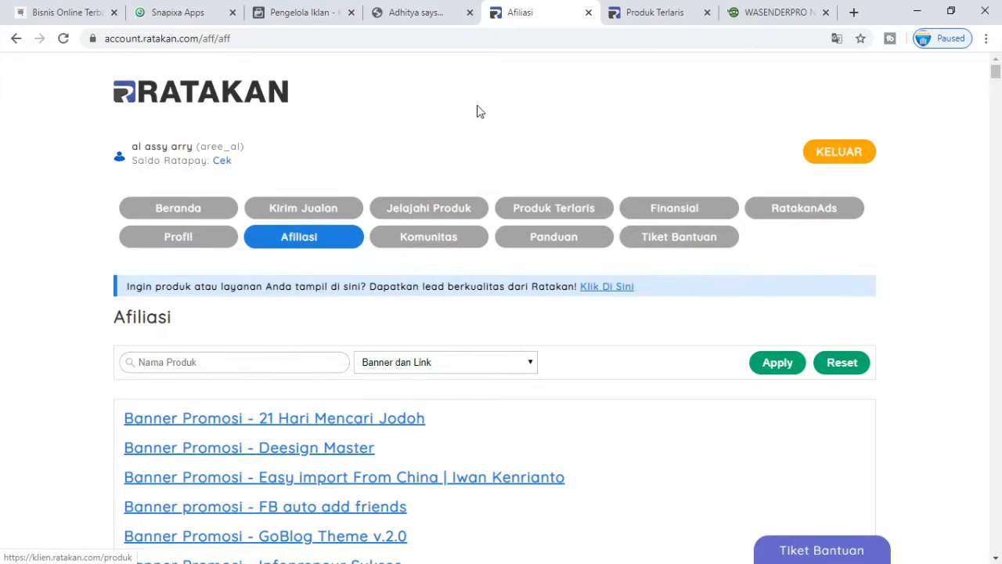
mouse_move(327, 235)
scroll(208, 235, "down", 1)
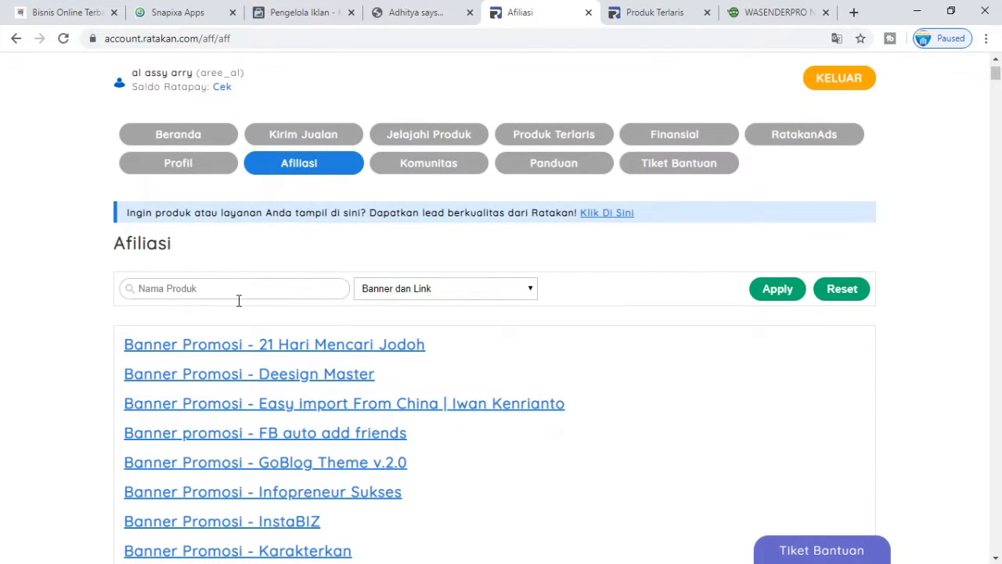
left_click(238, 288)
type("wasr")
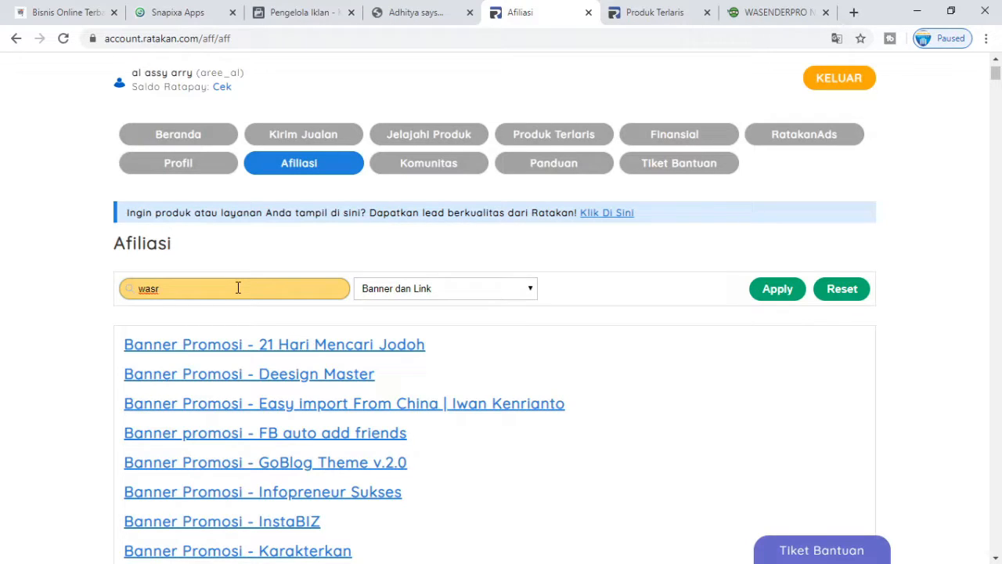
key("BackSpace")
left_click(786, 294)
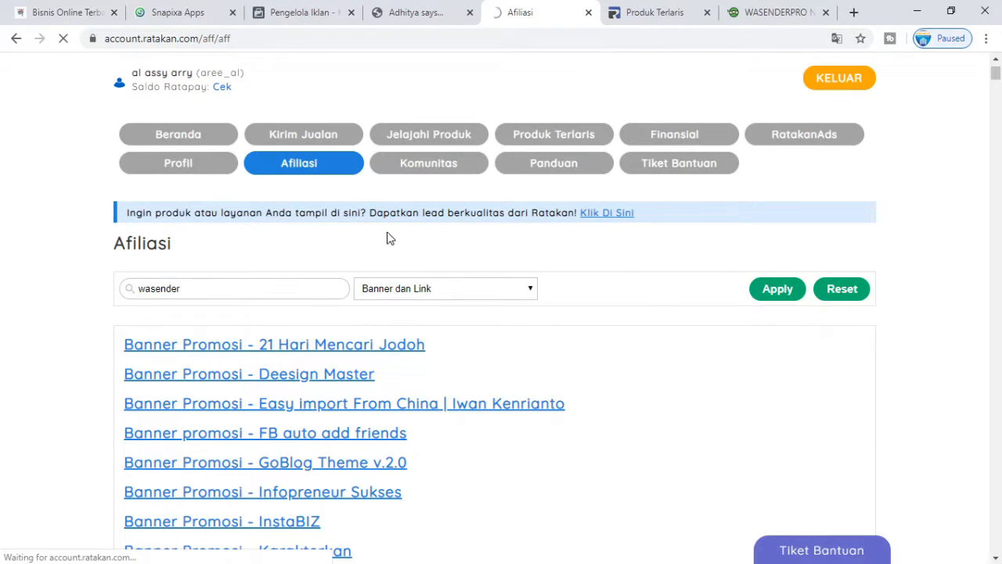
Step: Open the Link Affiliate - WASenderPro Versi NINJA promotion tools and select the first entry's affiliate link
mouse_move(269, 234)
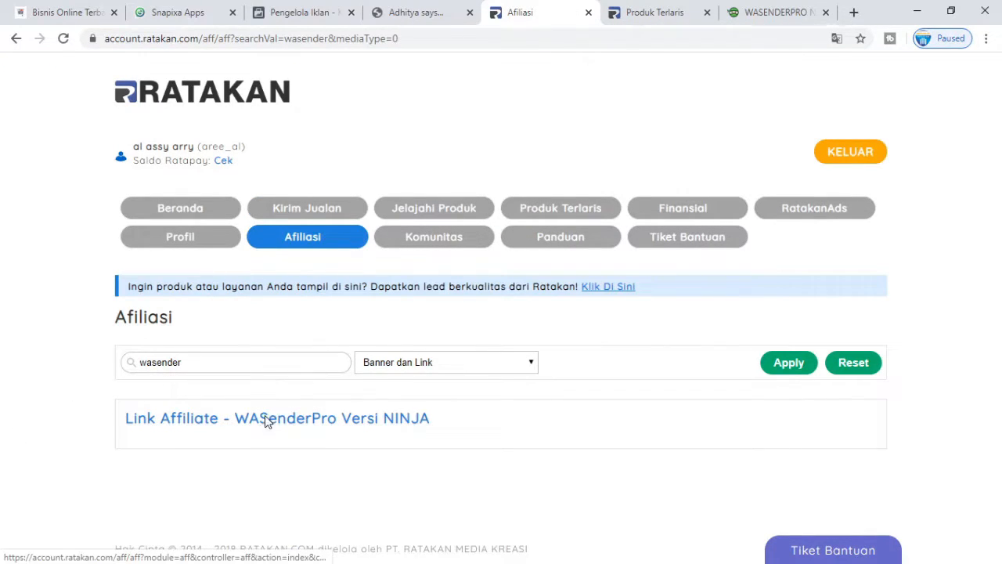
left_click(265, 417)
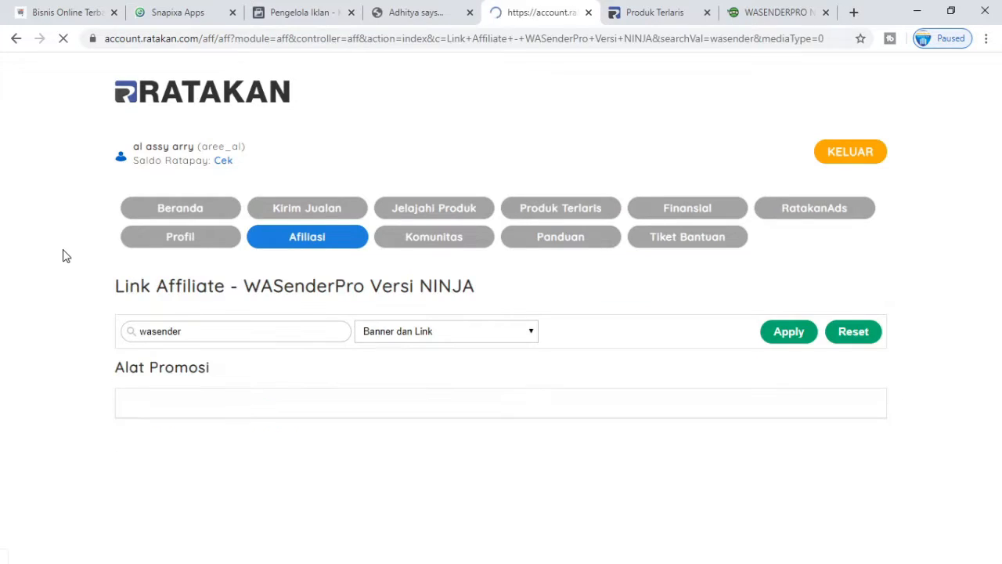
scroll(284, 323, "down", 1)
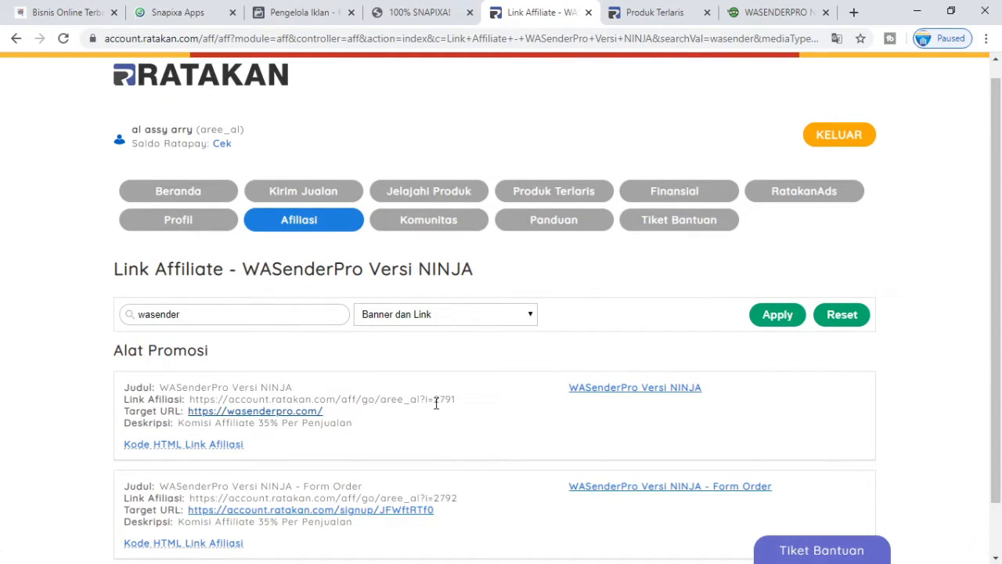
left_click_drag(459, 433, 189, 433)
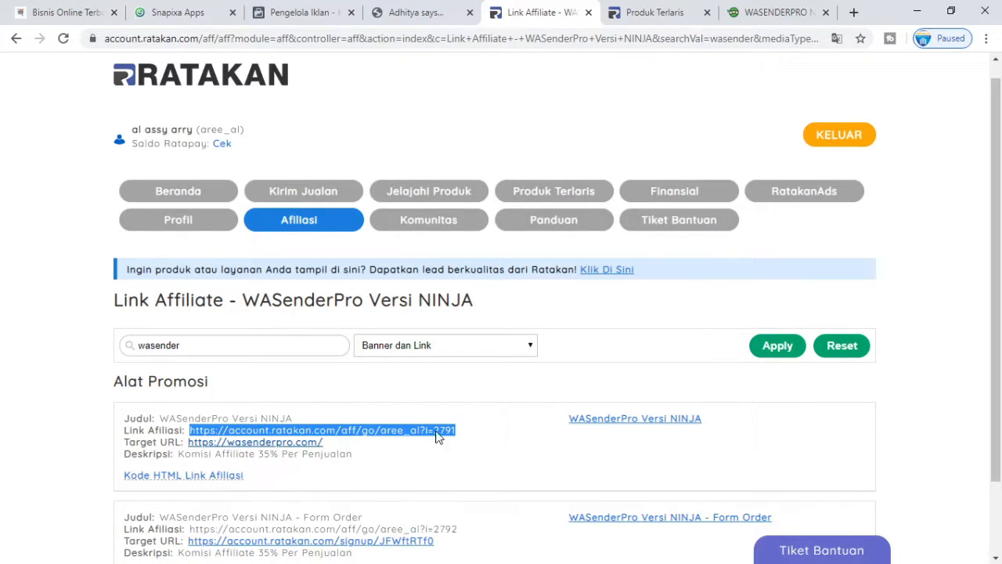
Step: Review the special discount and purchase section on the WASenderPro sales page and return to the Ratakan affiliate link page
left_click(771, 12)
scroll(676, 226, "down", 6)
scroll(677, 226, "down", 20)
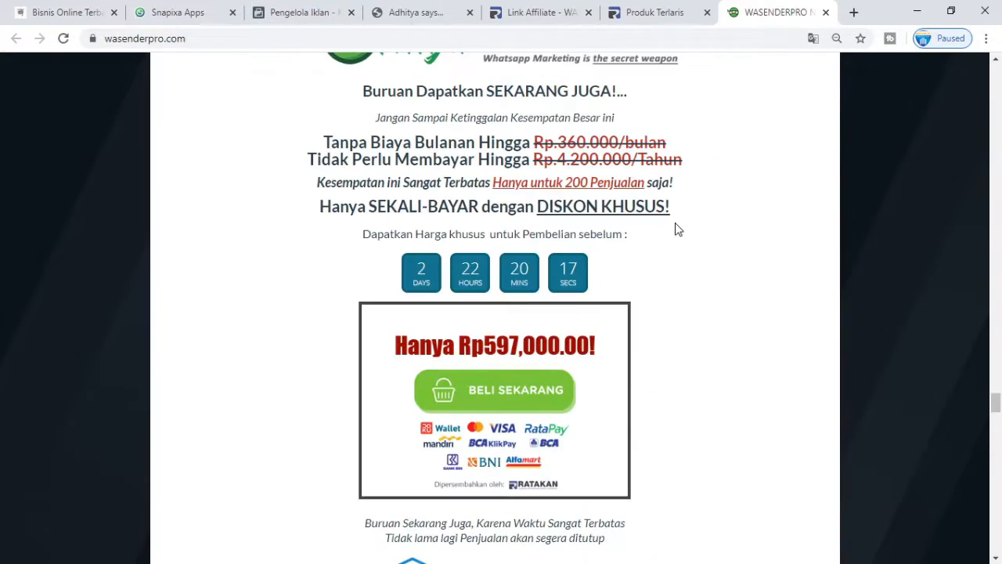
scroll(678, 228, "down", 1)
scroll(678, 229, "up", 4)
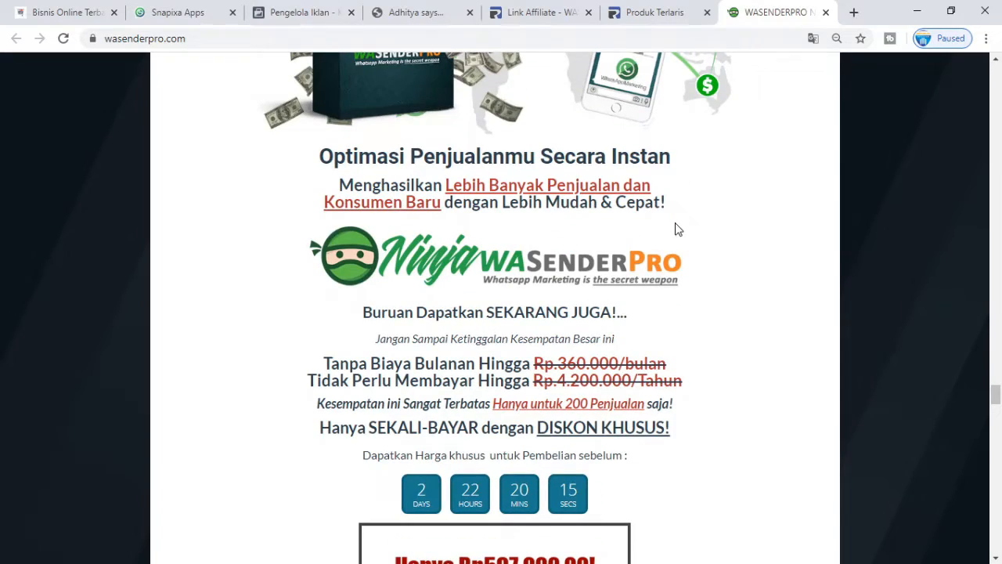
scroll(678, 229, "down", 4)
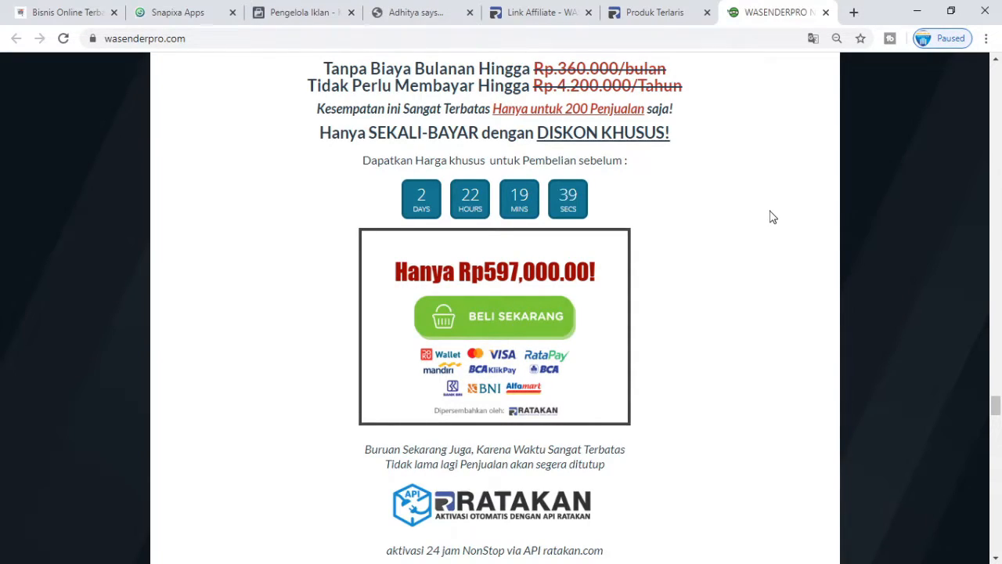
left_click(500, 9)
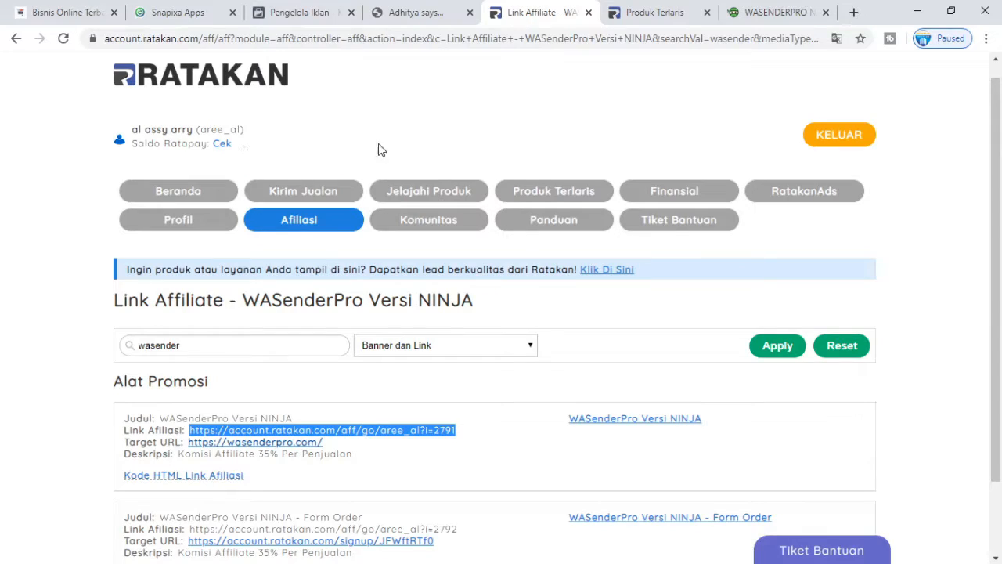
Step: Switch to Snapixa, start a new page from My Pages, and show the Sales Page template category
left_click(186, 16)
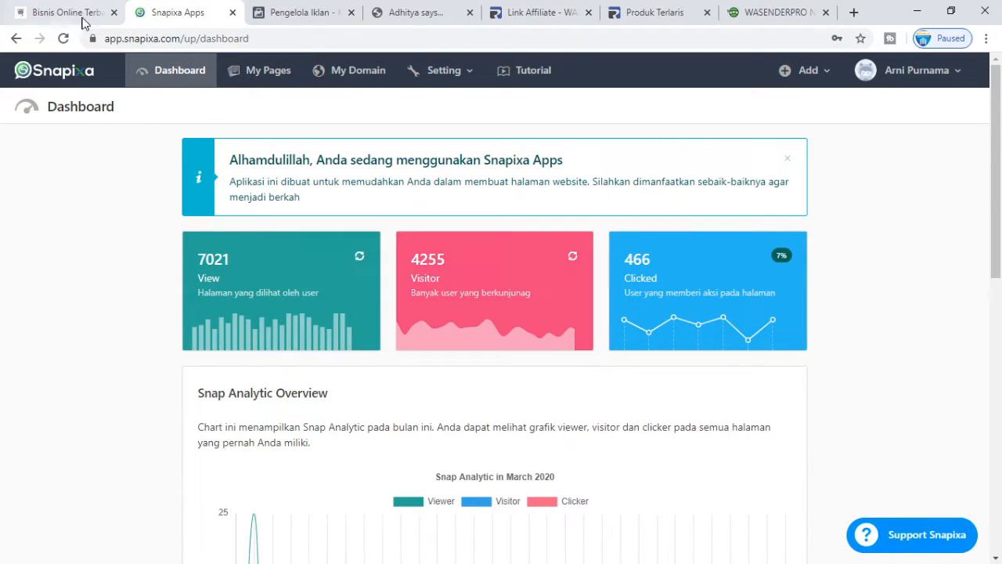
left_click(265, 84)
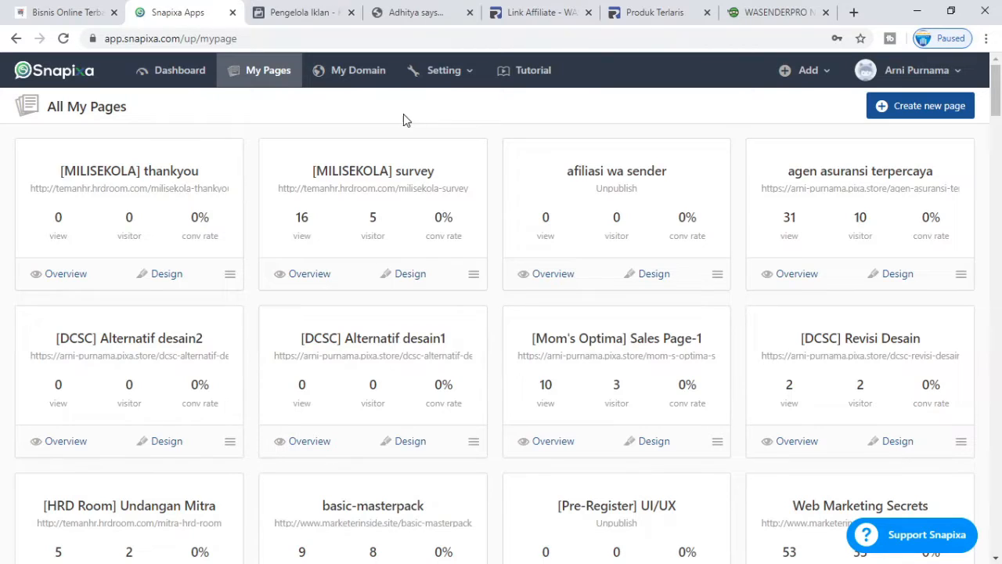
left_click(911, 105)
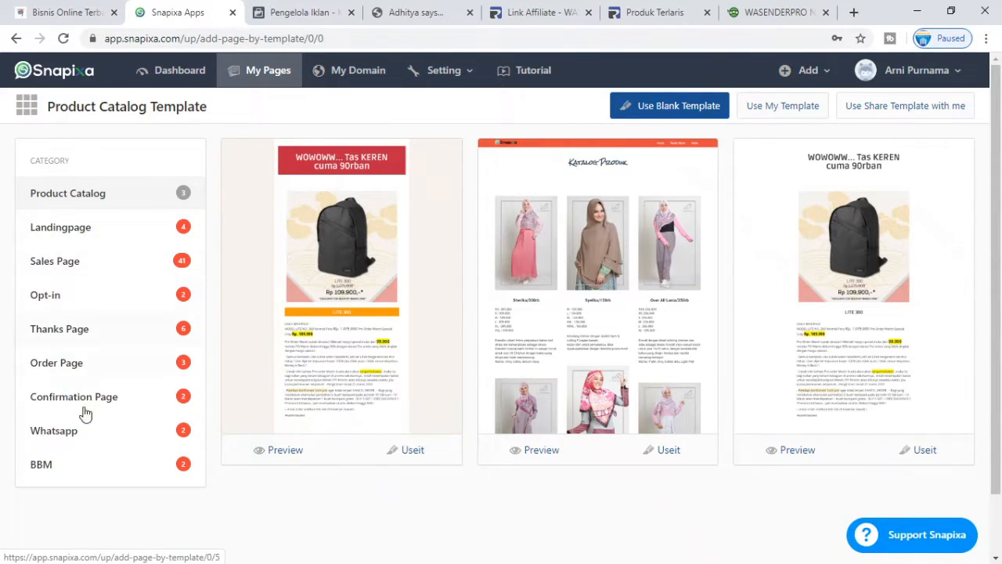
left_click(52, 264)
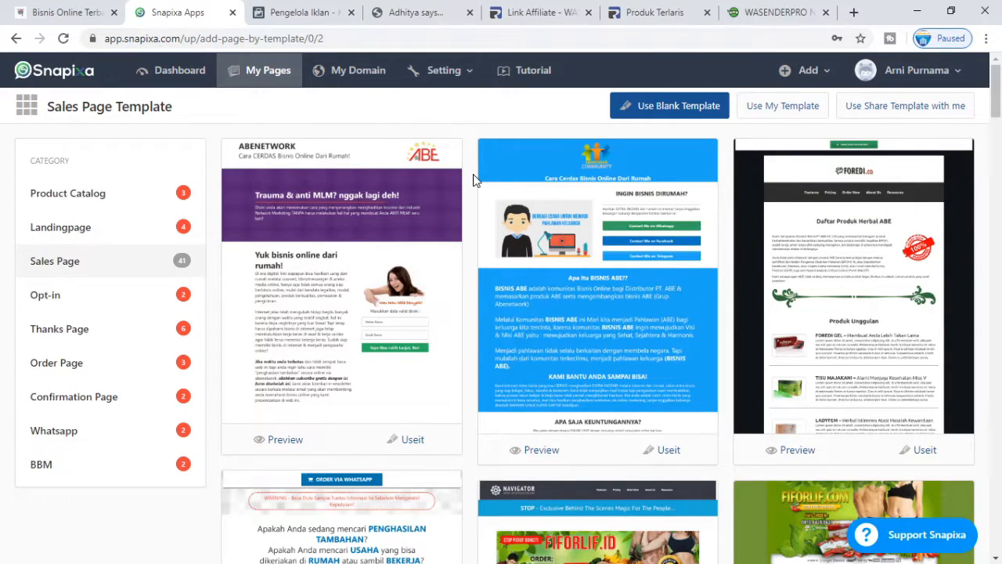
Step: Browse the sales page templates and use the black-and-red SB1M "How To Make Money Online" template for the new page
scroll(474, 187, "down", 10)
scroll(474, 186, "down", 15)
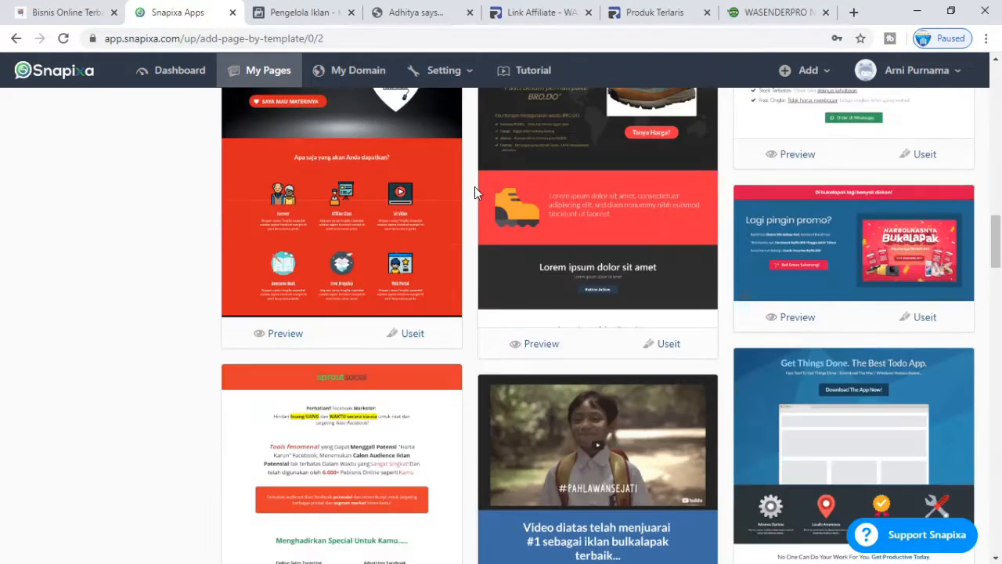
scroll(479, 196, "down", 15)
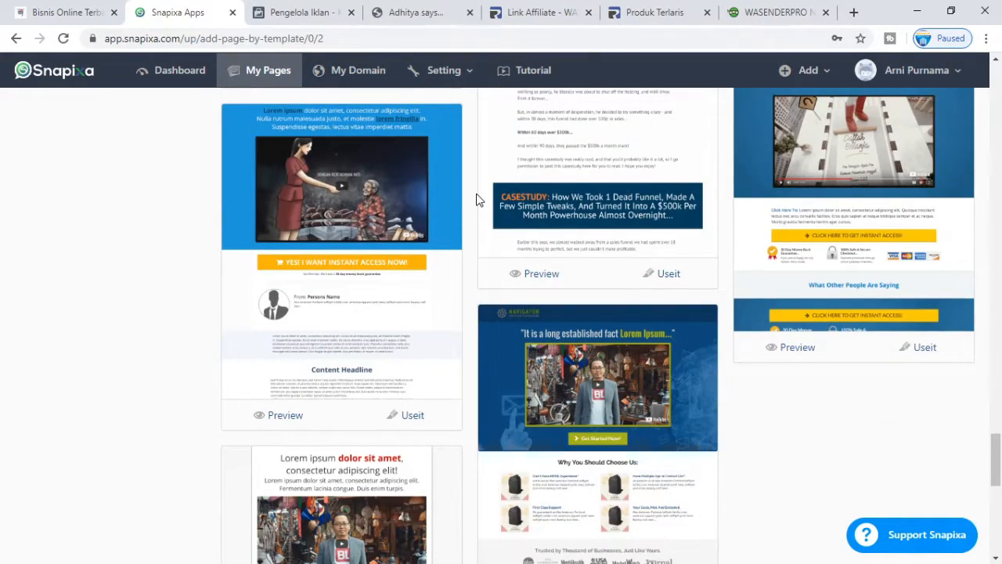
scroll(479, 200, "up", 15)
scroll(476, 196, "down", 4)
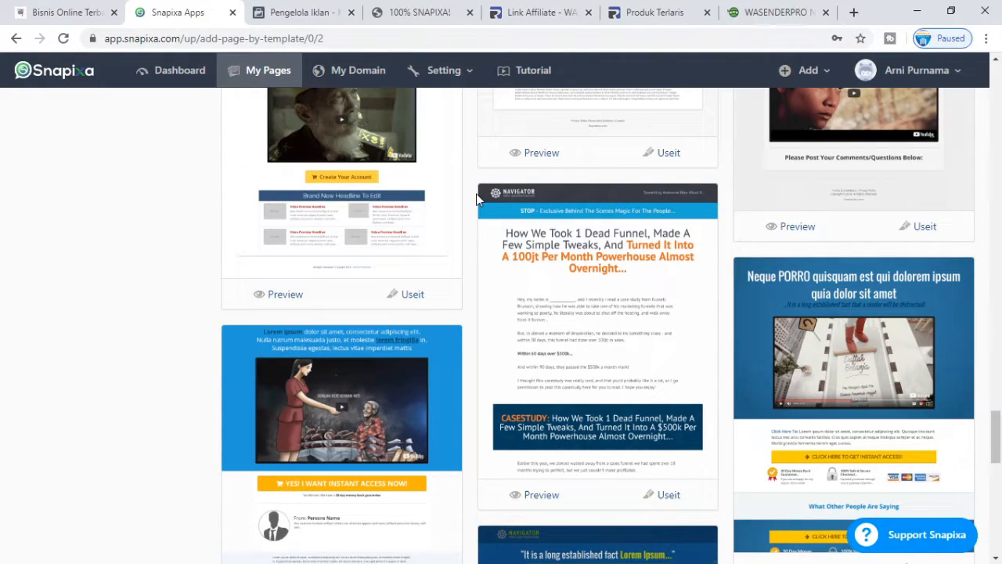
scroll(478, 196, "up", 4)
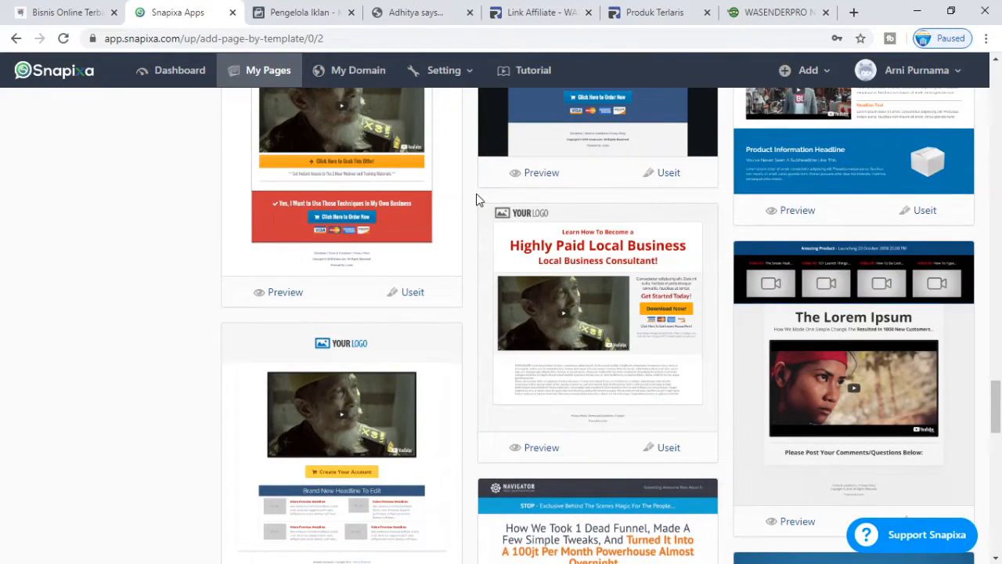
scroll(477, 199, "up", 4)
scroll(478, 199, "up", 4)
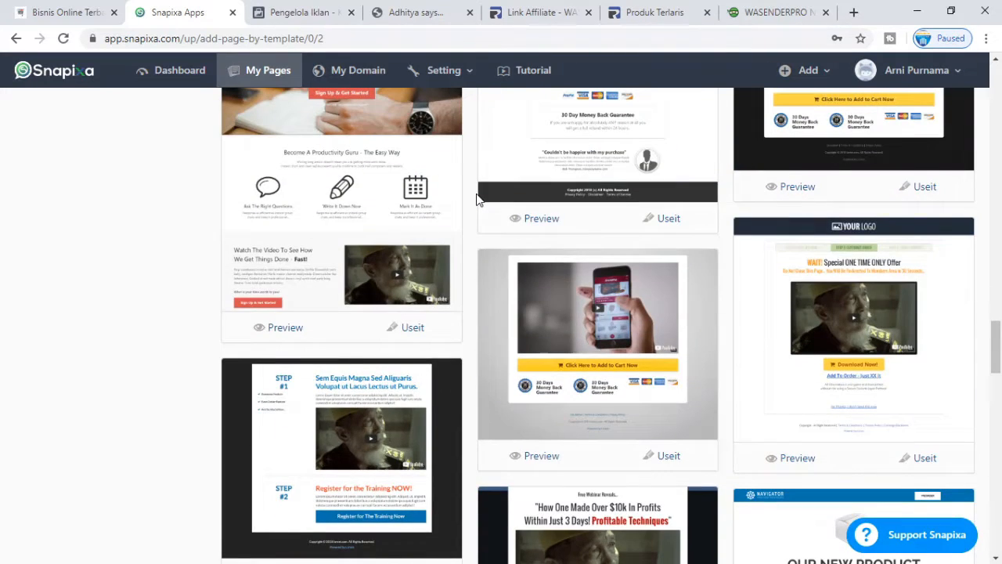
scroll(480, 199, "up", 6)
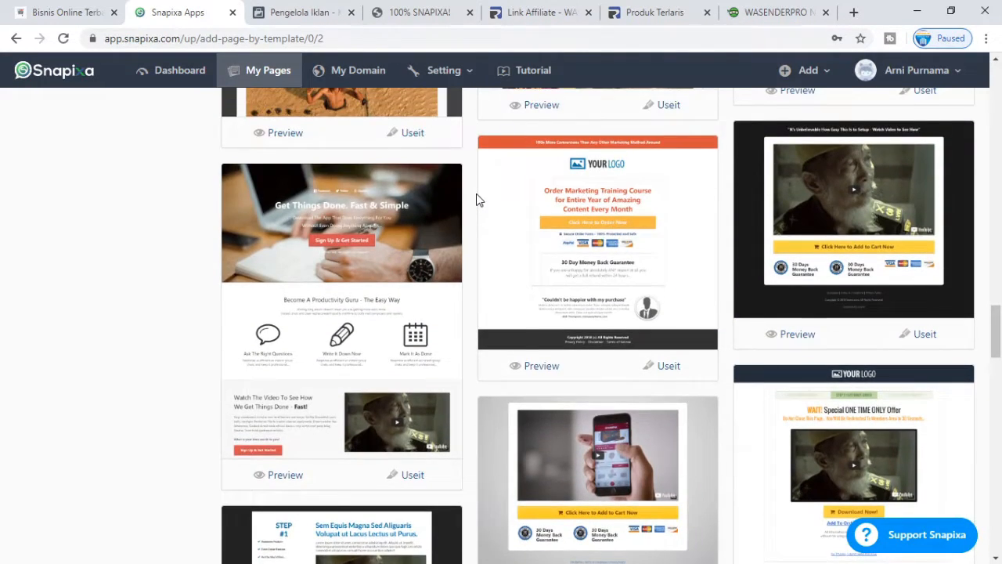
scroll(479, 199, "up", 7)
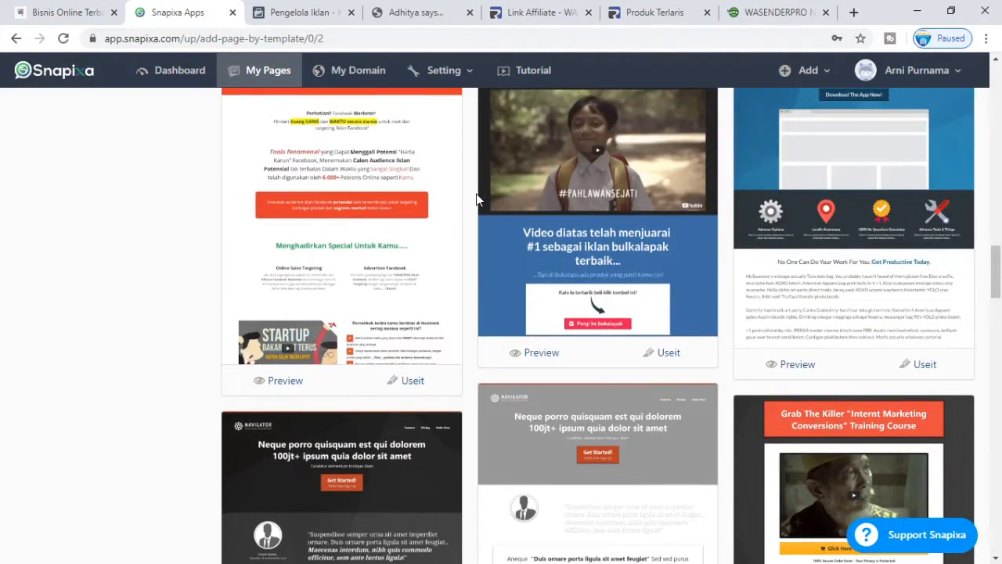
scroll(479, 199, "up", 3)
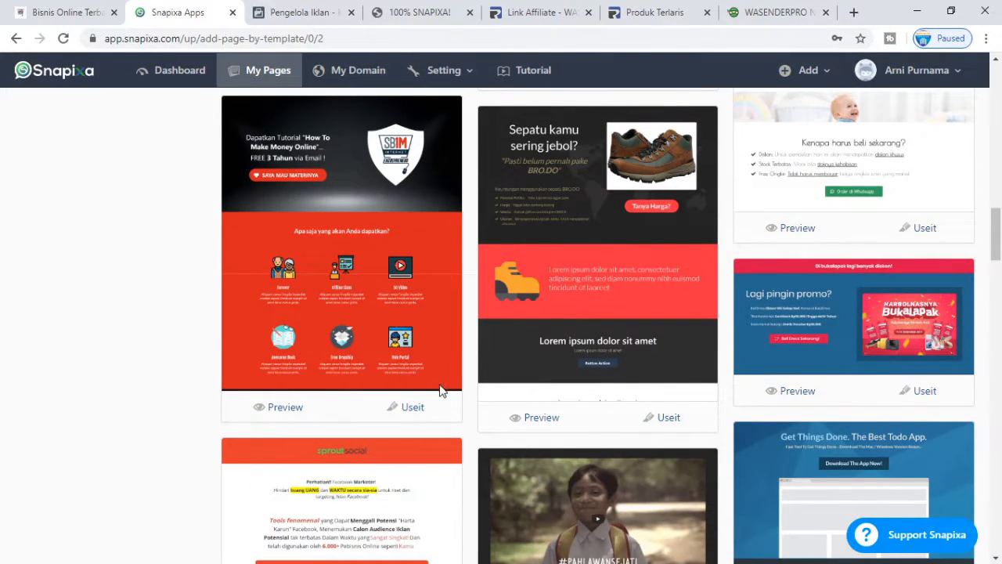
left_click(410, 410)
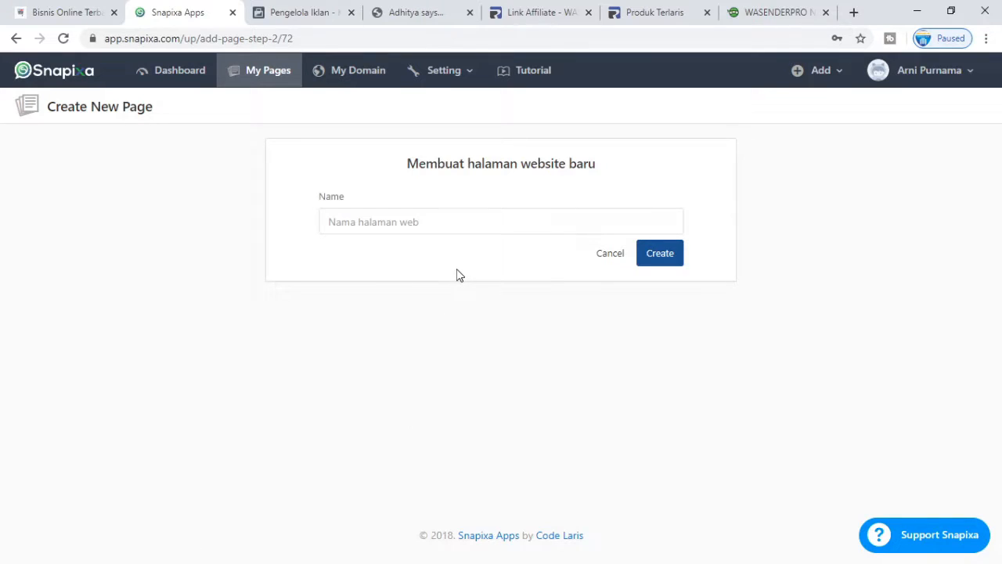
Step: Name the new page "afiliate" and create it so it opens in the page builder
left_click(387, 222)
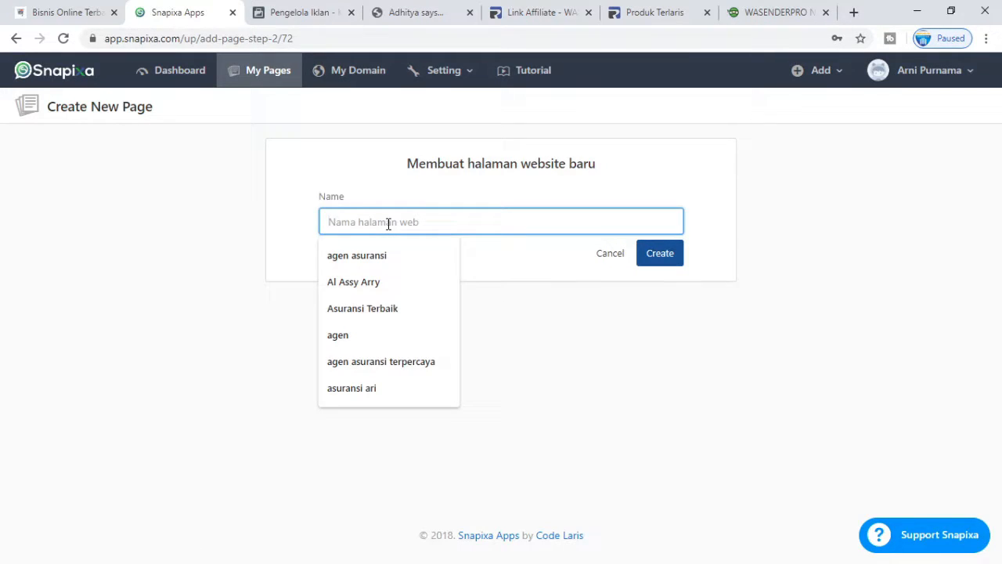
type("afiliate")
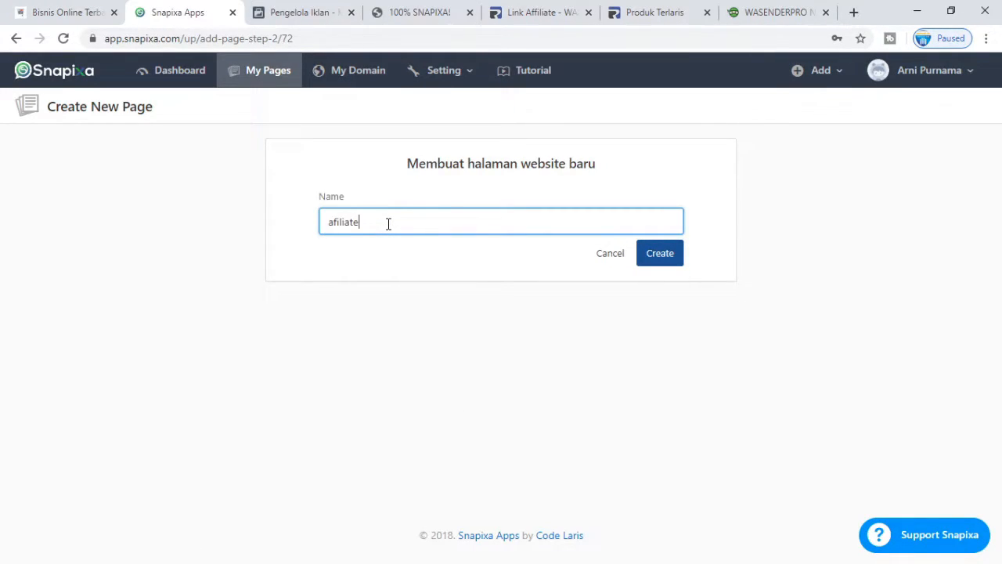
left_click(653, 254)
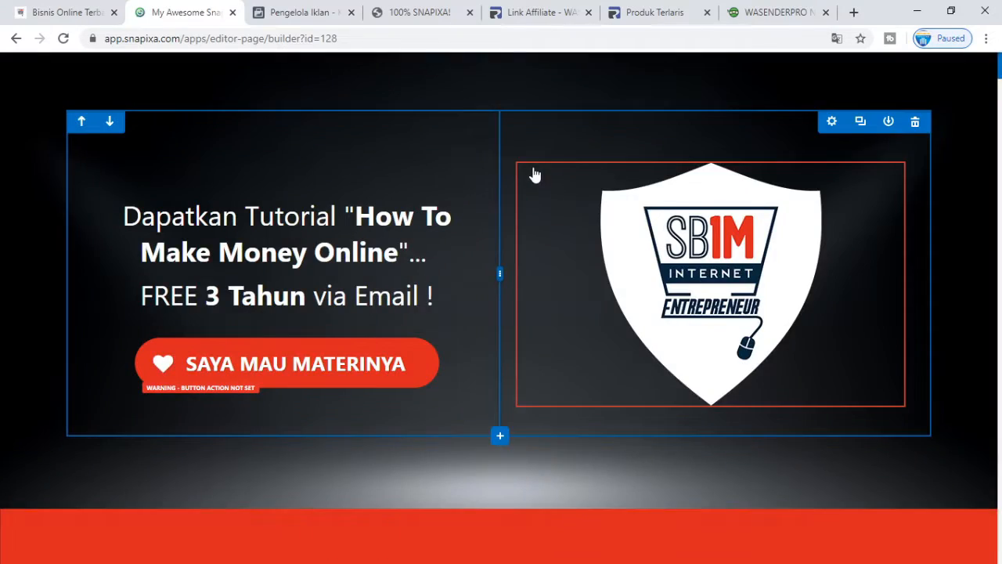
Step: Review the template page from the hero section down to the copyright footer and back up
scroll(501, 208, "down", 15)
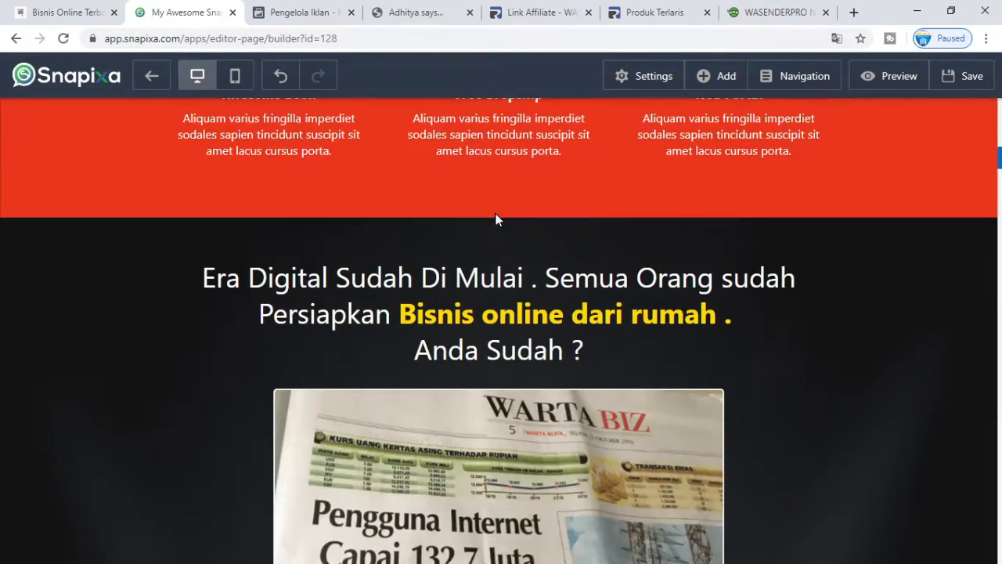
scroll(496, 219, "down", 20)
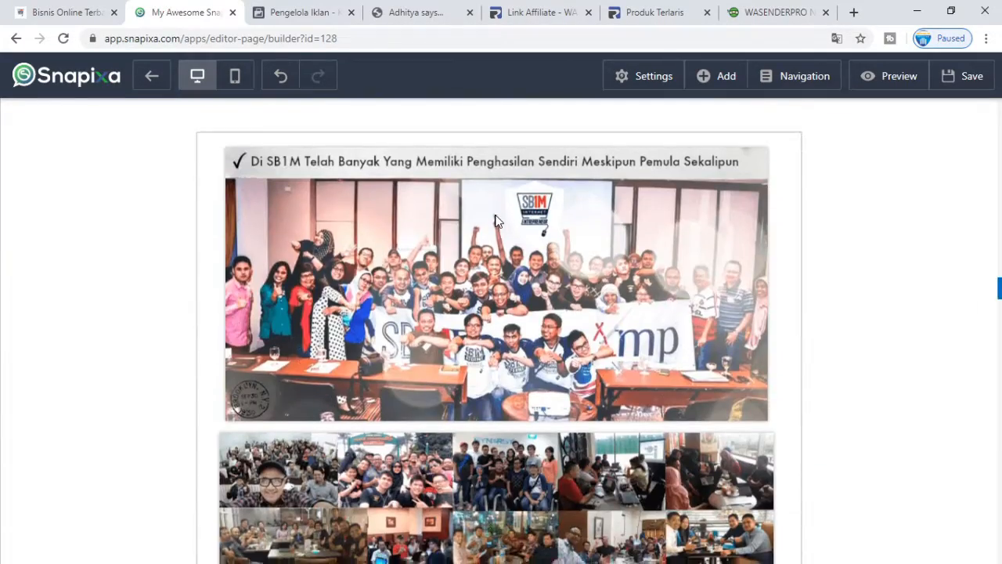
scroll(496, 221, "down", 20)
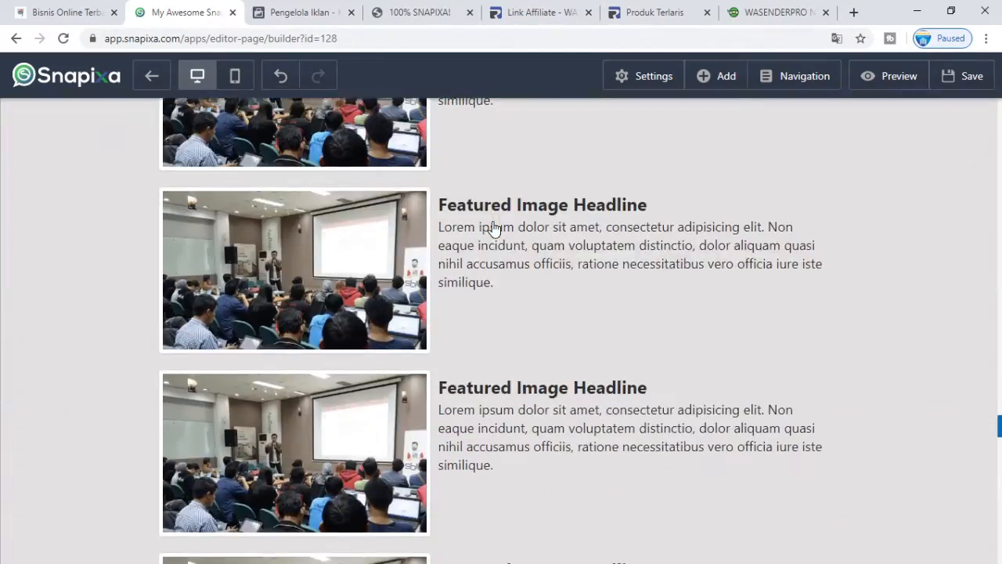
scroll(496, 225, "down", 20)
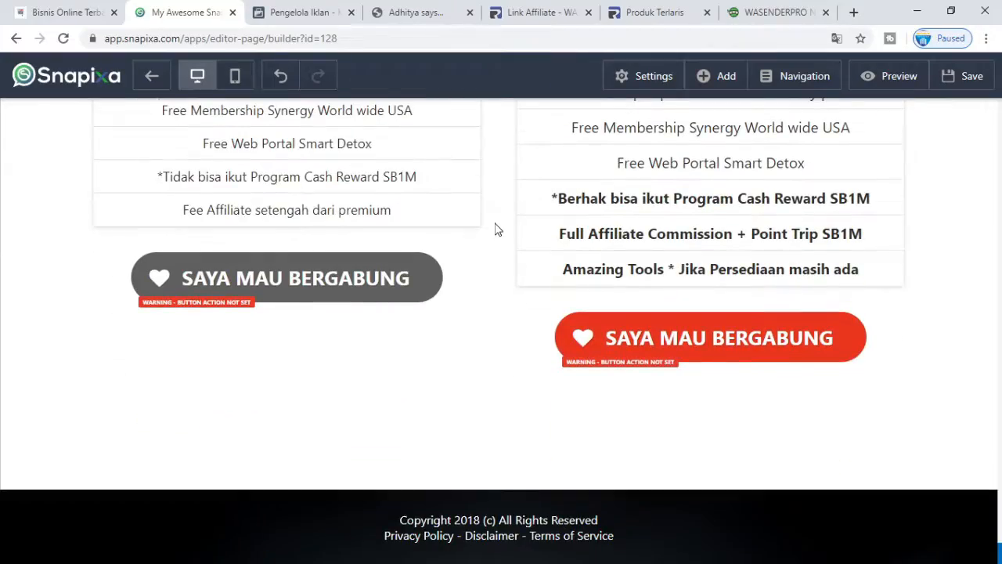
scroll(507, 364, "up", 20)
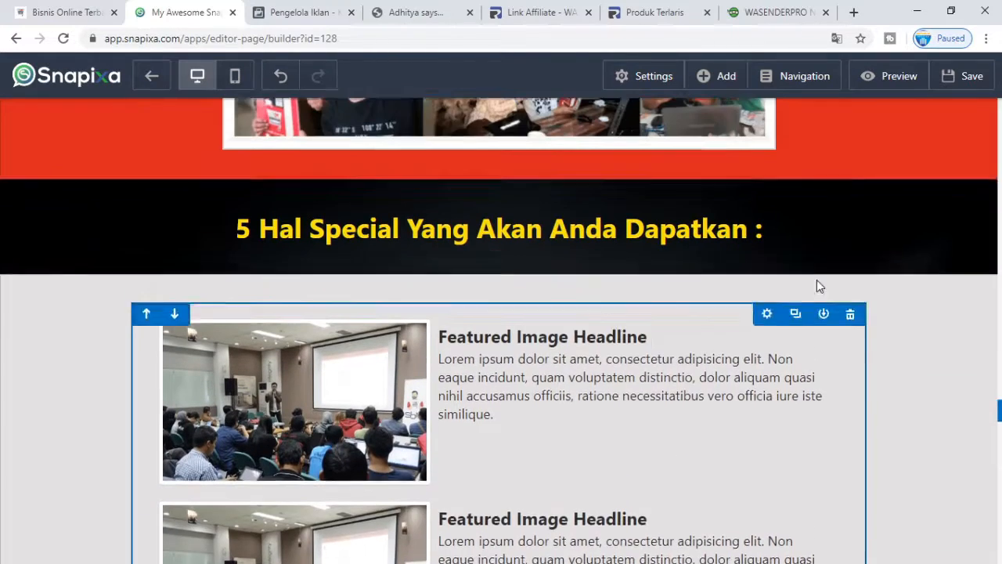
scroll(643, 165, "up", 15)
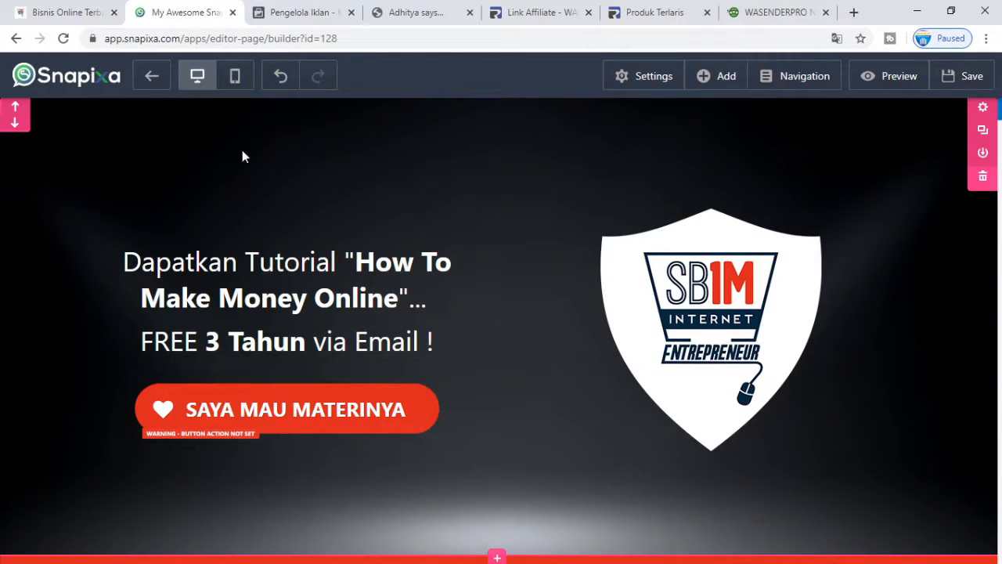
Step: Switch to the WASenderPro sales page and snip its full-width logo header with Snipping Tool
left_click(771, 11)
scroll(887, 362, "up", 10)
scroll(887, 362, "up", 15)
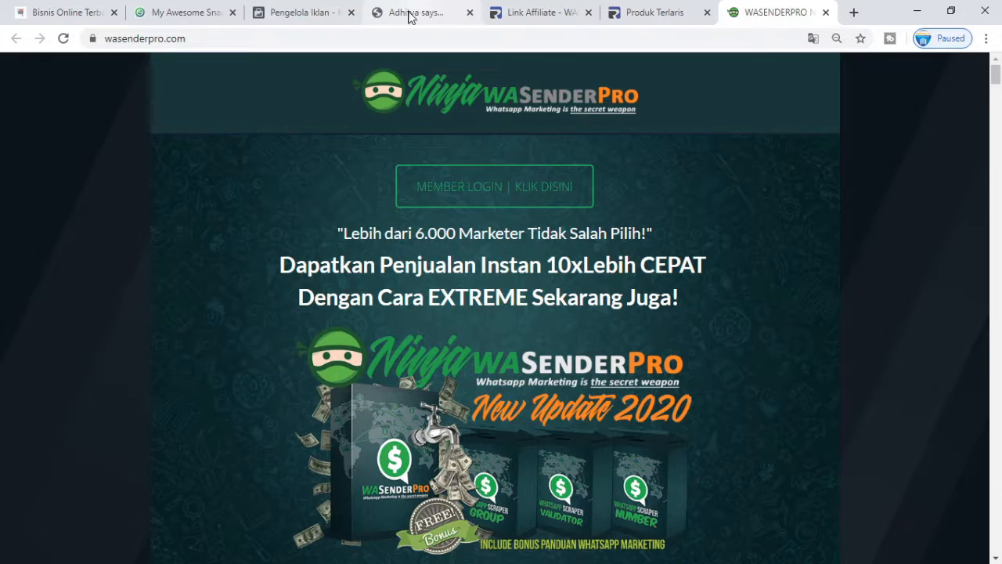
mouse_move(236, 562)
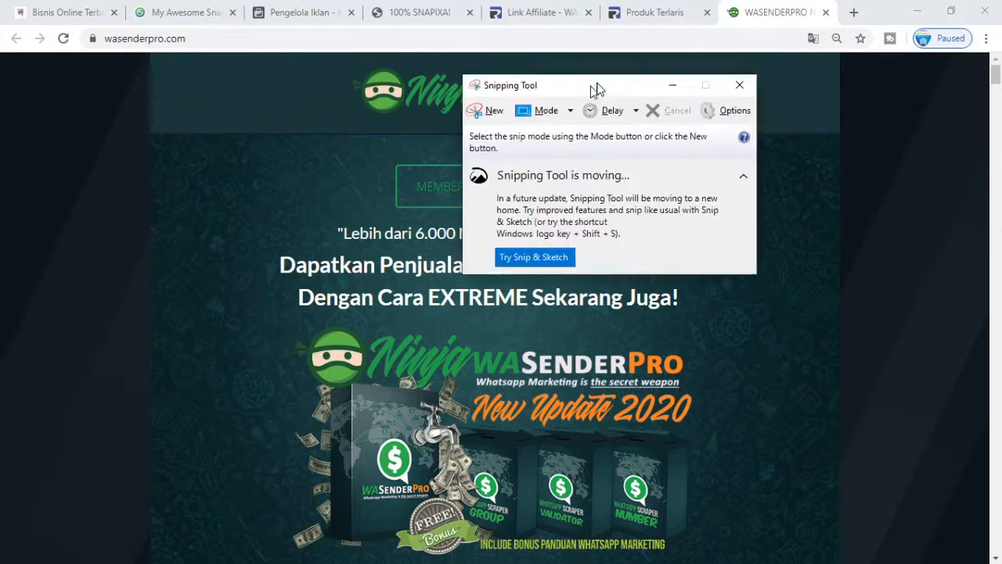
left_click_drag(593, 89, 868, 132)
left_click(754, 152)
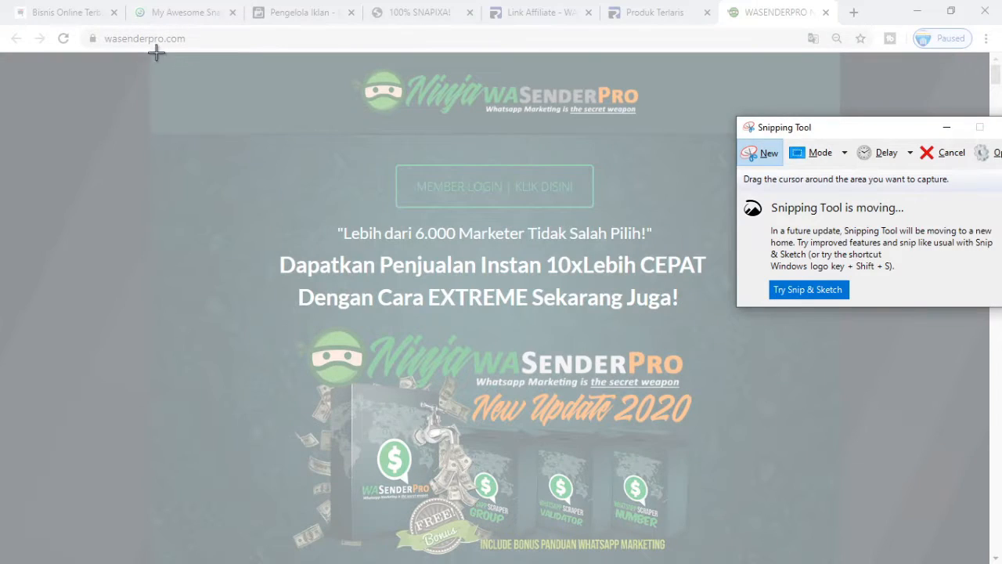
left_click_drag(154, 53, 837, 131)
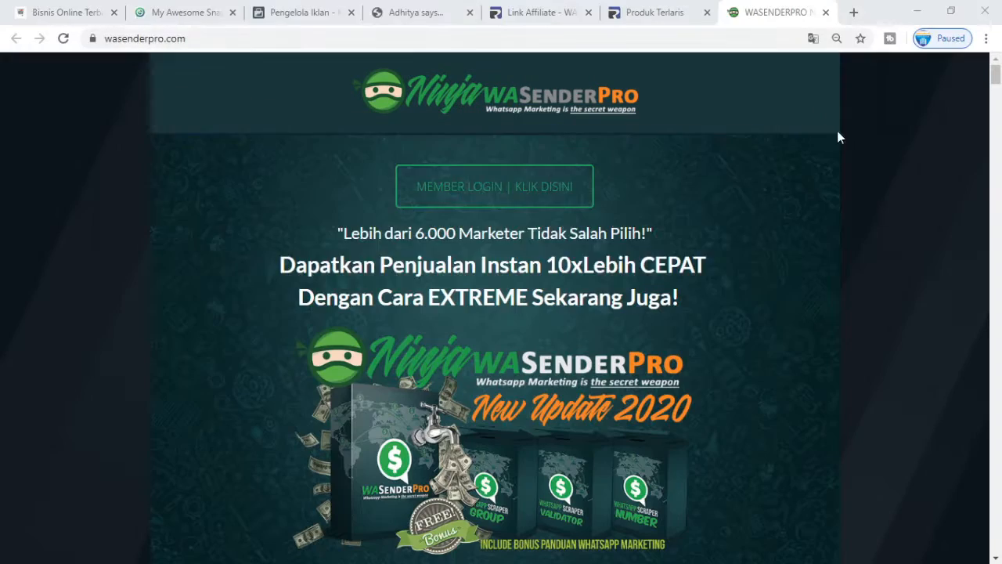
Step: Start saving the header snip, look through the images in the "affiliate dengan fb ads" folder, and cancel the save
left_click(96, 31)
left_click(117, 70)
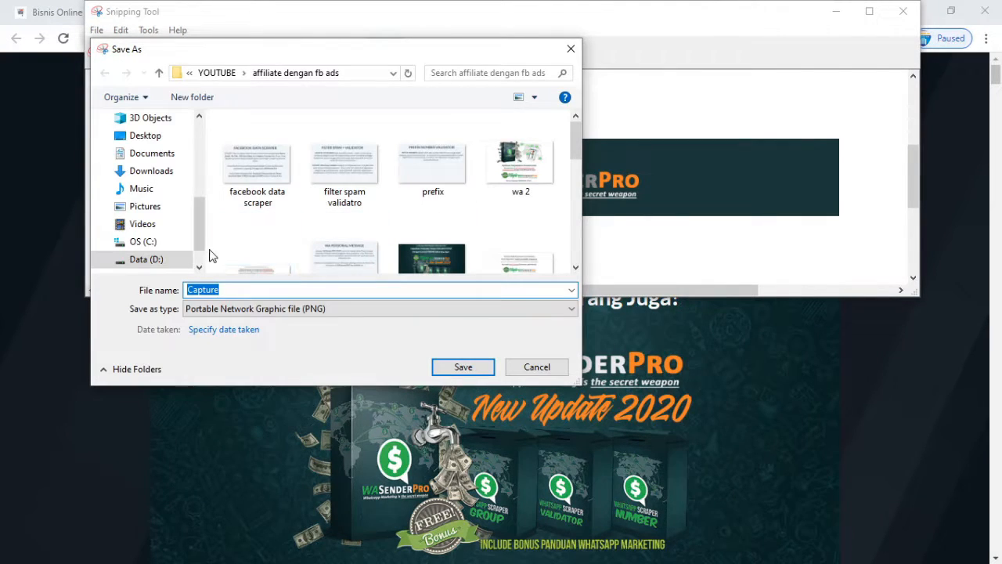
scroll(432, 172, "down", 5)
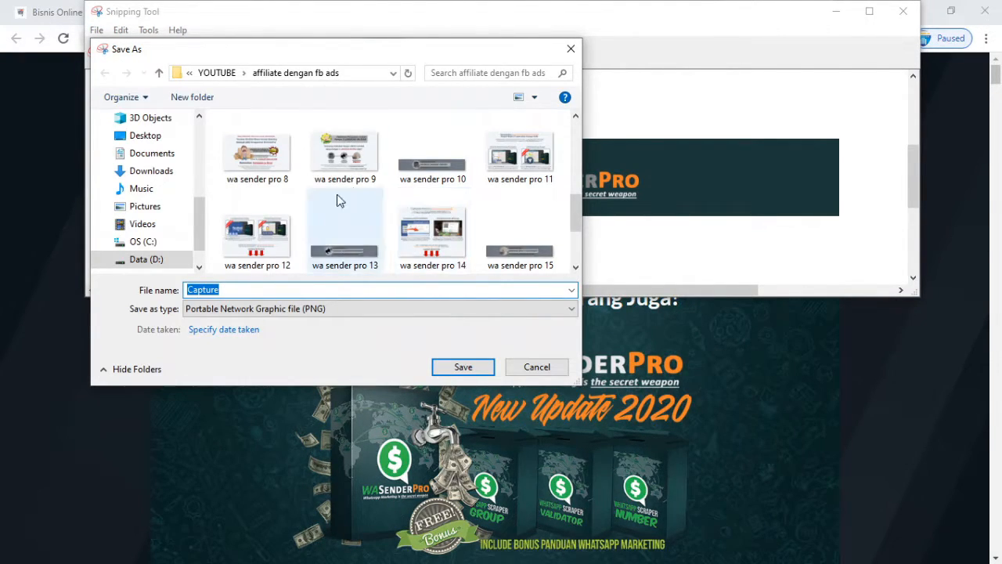
left_click(537, 366)
Step: Switch to File Explorer and examine the saved WASenderPro images in "affiliate dengan fb ads" as extra large icons, then minimize the folder
mouse_move(275, 548)
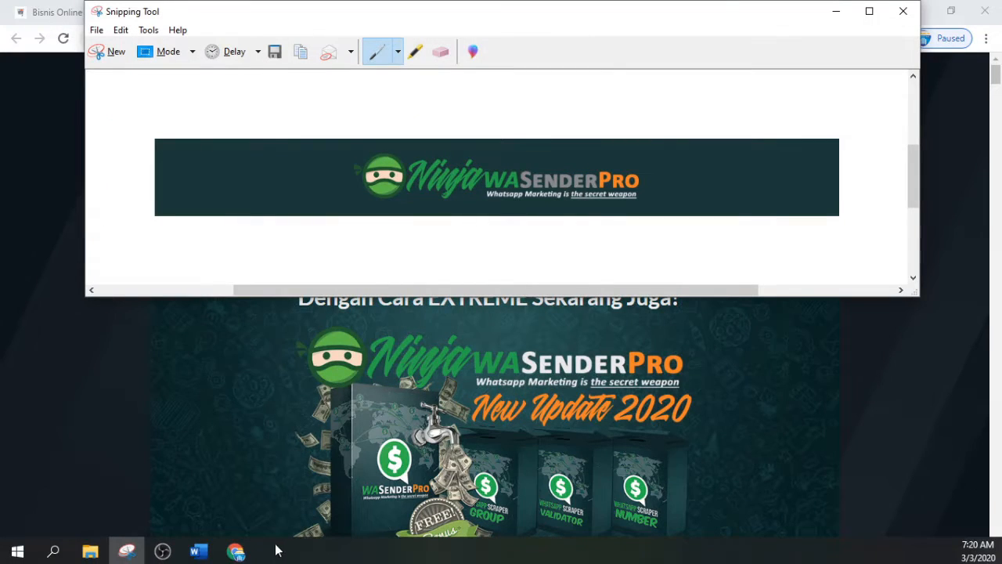
left_click(90, 551)
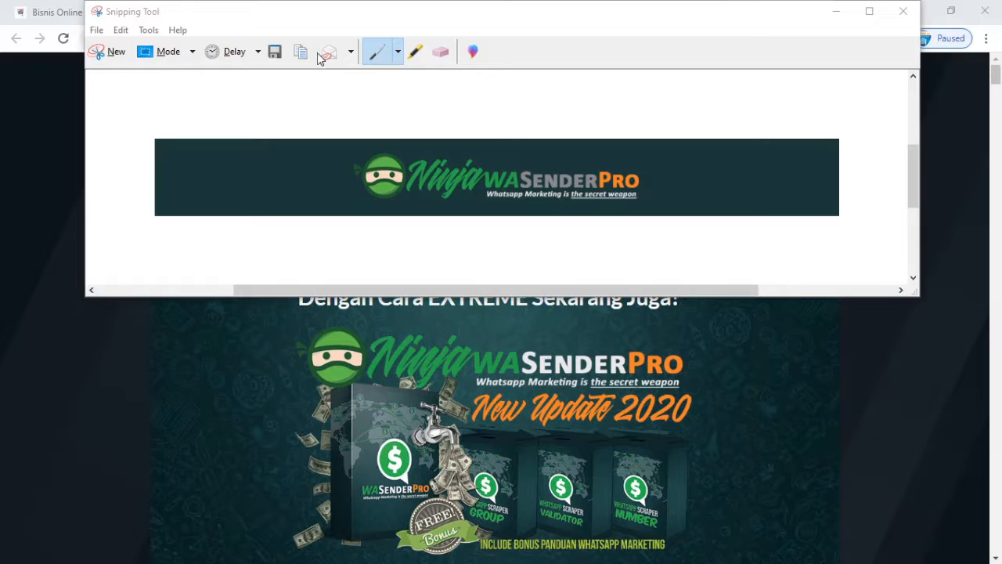
left_click_drag(0, 64, 479, 100)
double_click(478, 100)
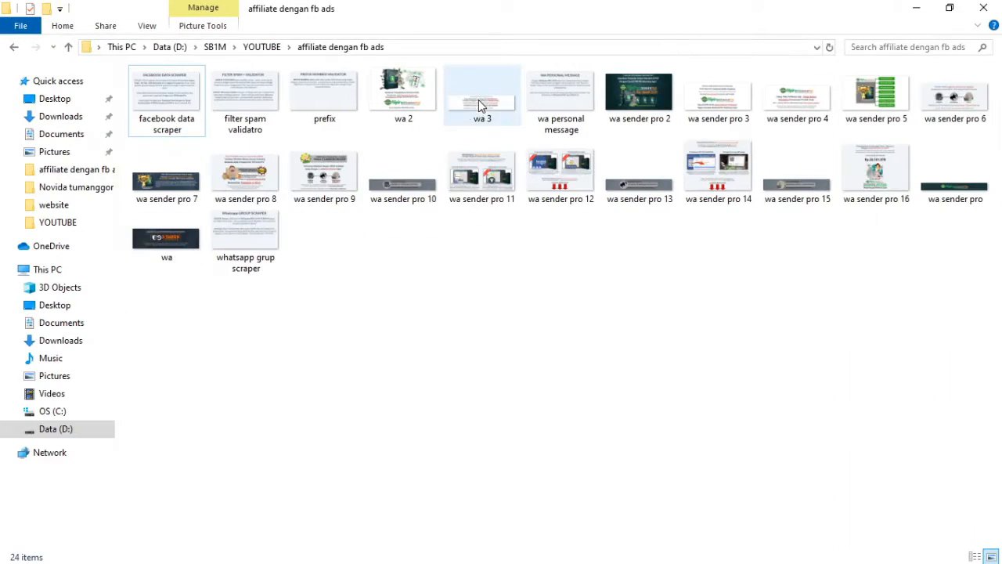
left_click(147, 26)
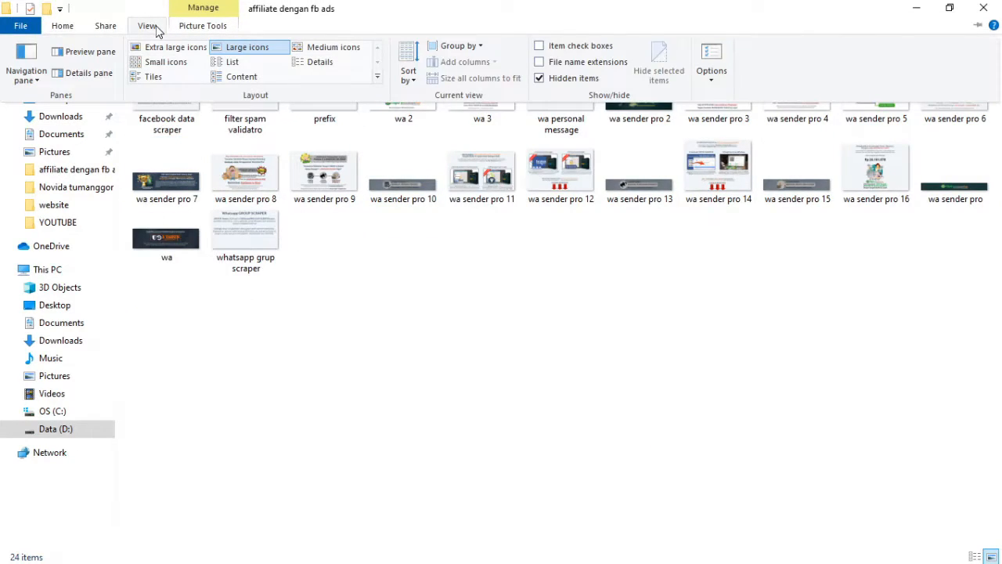
left_click(152, 41)
scroll(478, 231, "down", 4)
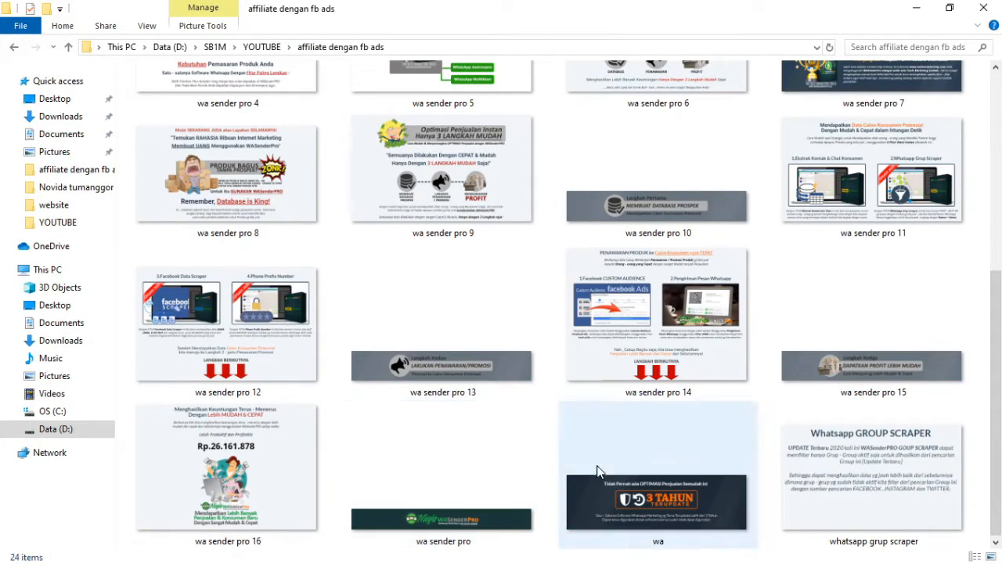
left_click(917, 7)
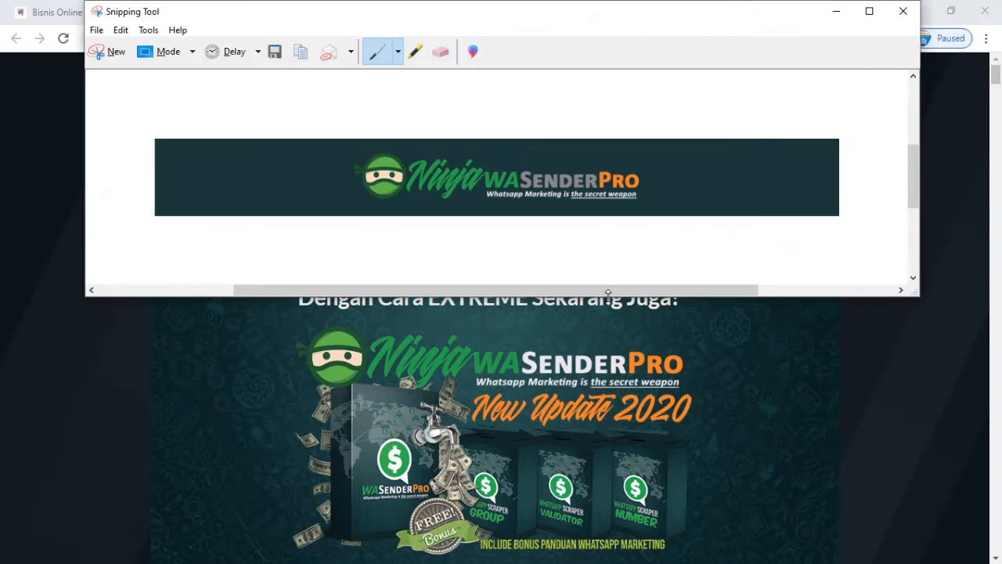
Step: Put the snip window away, return to the Snapixa page builder, and try to add an Image element above the hero headline
left_click(837, 12)
left_click(167, 11)
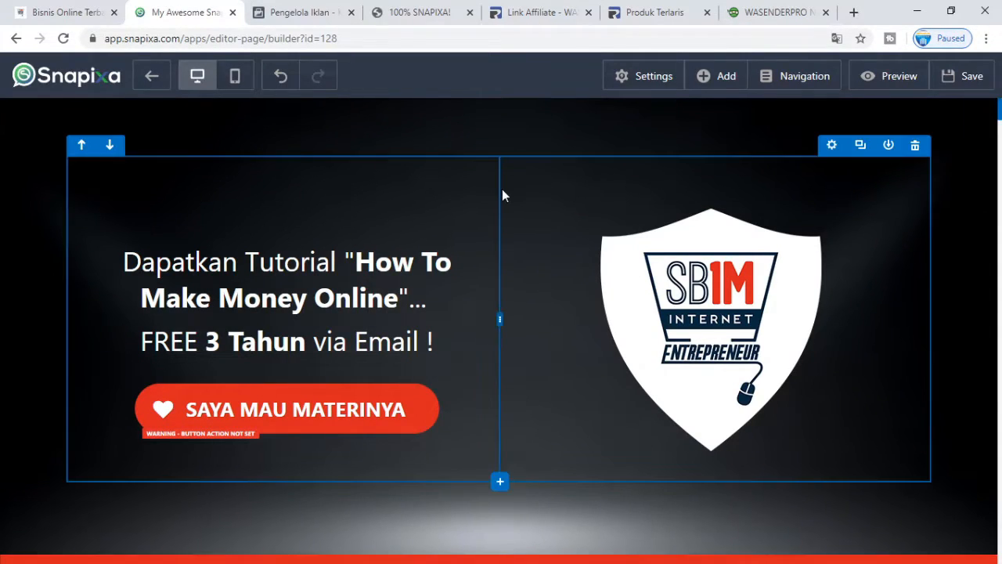
left_click(721, 80)
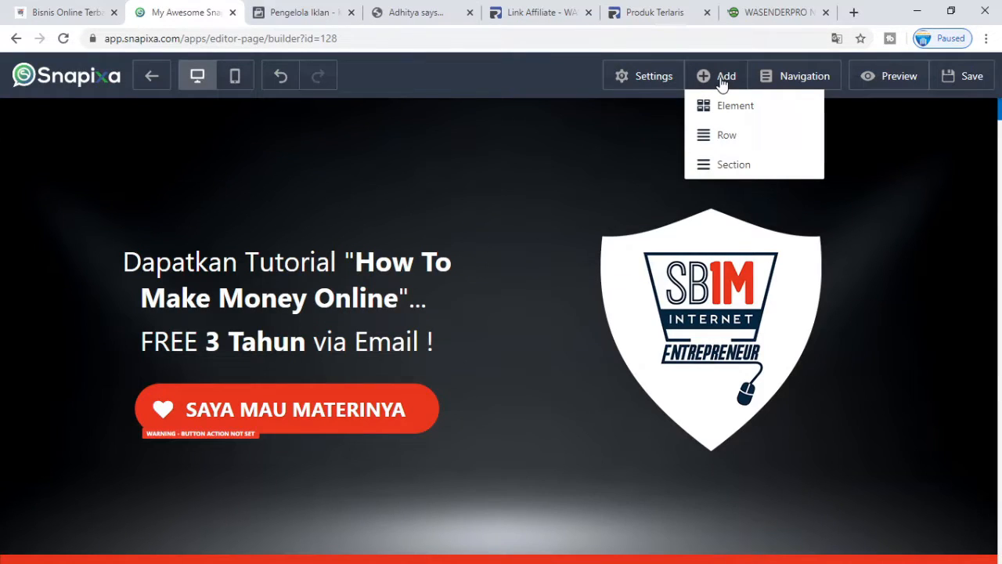
left_click(728, 108)
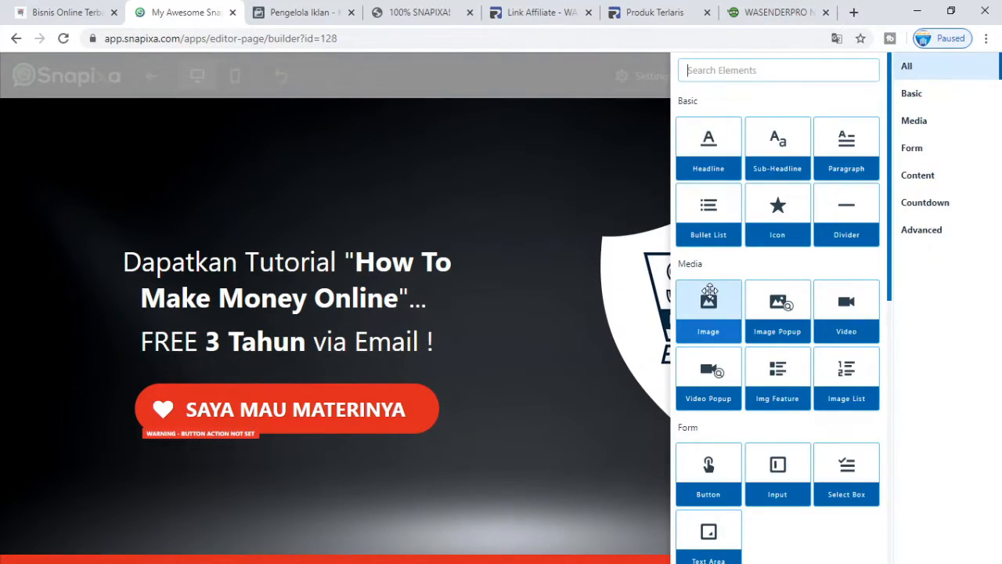
left_click_drag(714, 318, 365, 161)
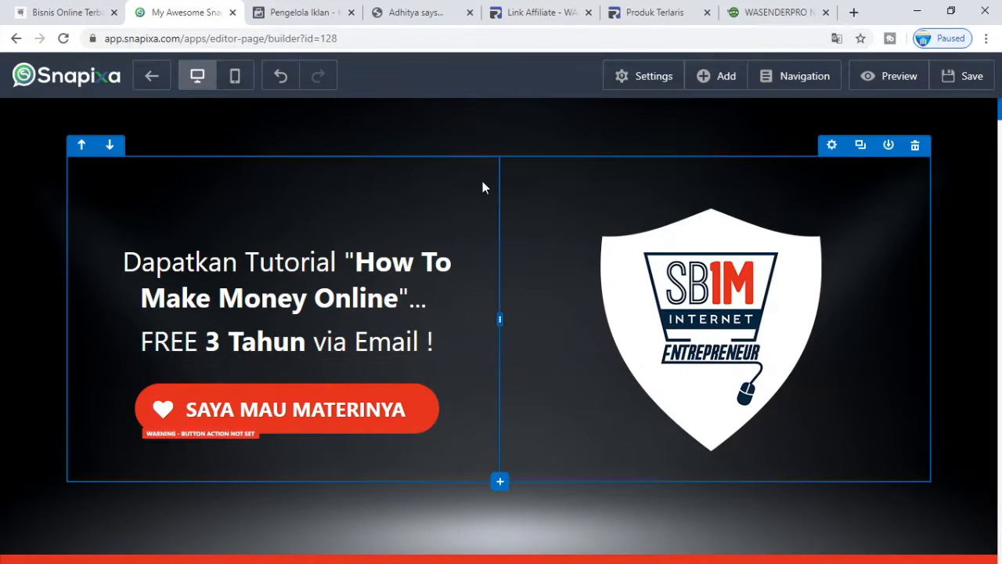
Step: Add a blank section with a one-column row between the hero and the red "Apa saja yang akan Anda dapatkan?" section
scroll(403, 274, "down", 4)
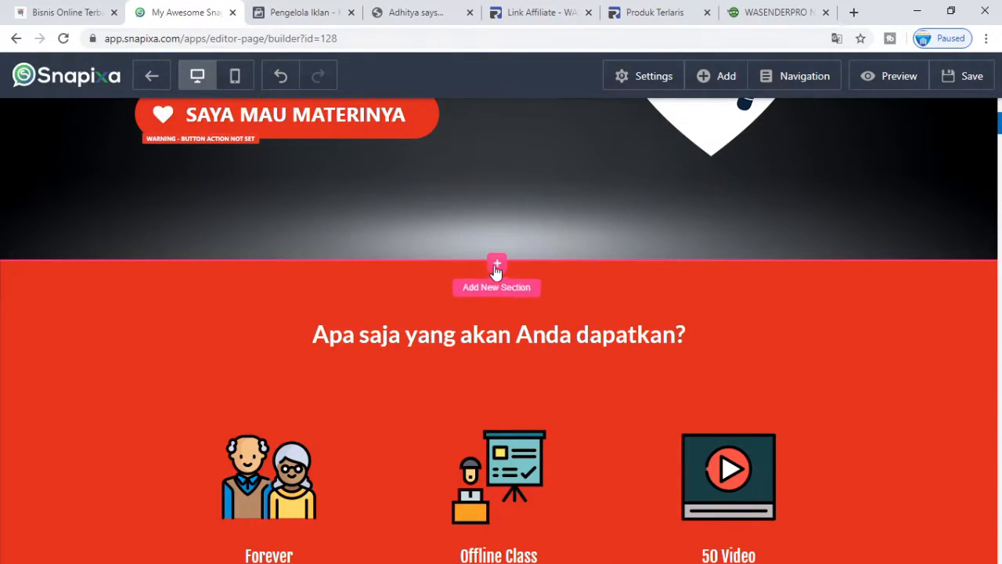
left_click(497, 267)
left_click(713, 79)
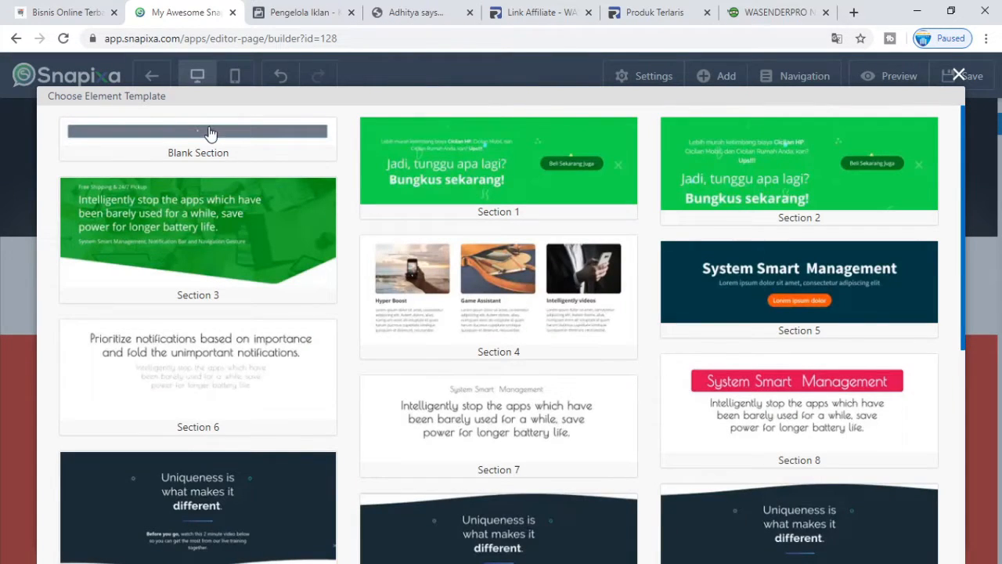
left_click(209, 133)
left_click(500, 286)
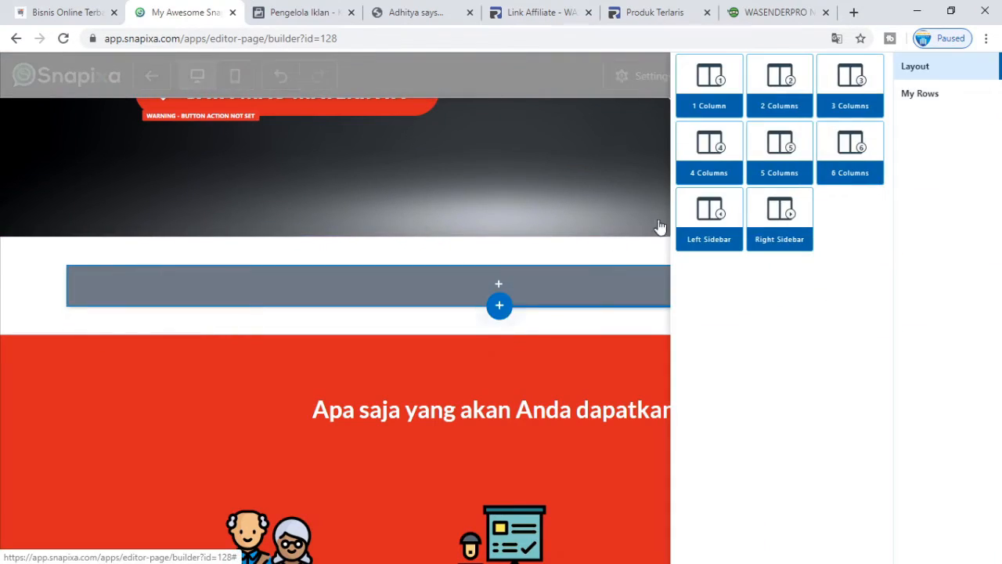
left_click(720, 86)
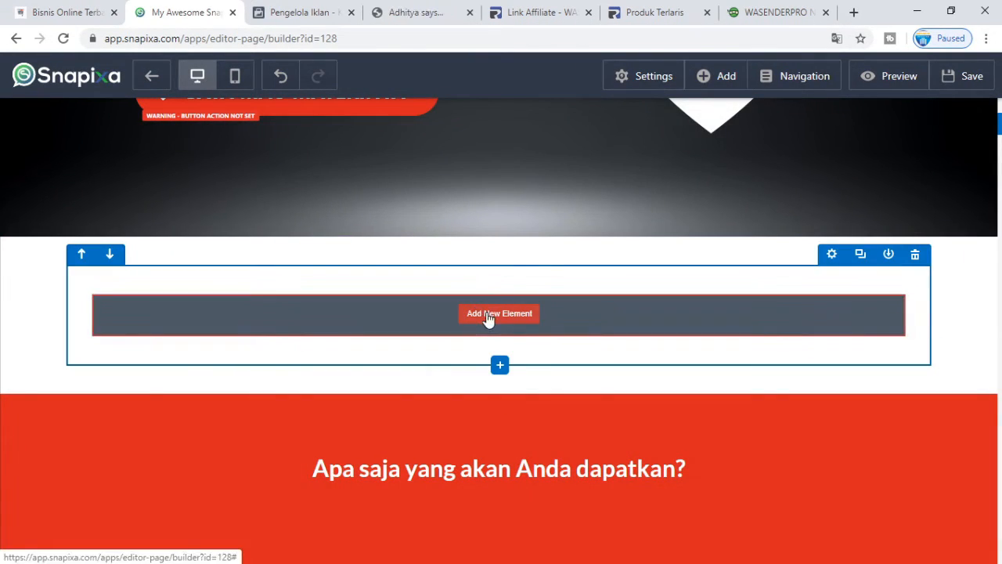
Step: Add an Image element to the new row and open the file picker for uploading its picture
left_click(487, 315)
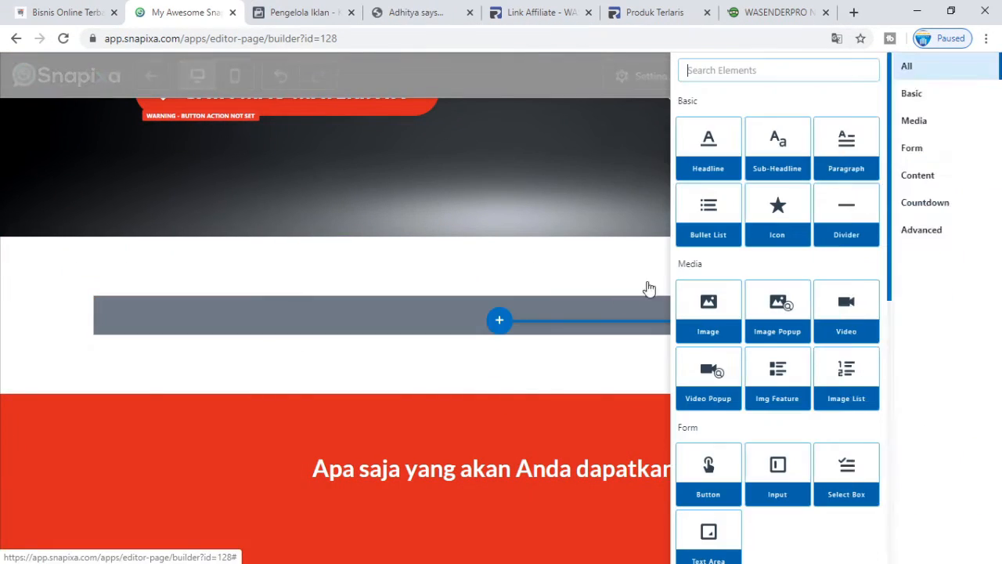
left_click(712, 305)
left_click(494, 345)
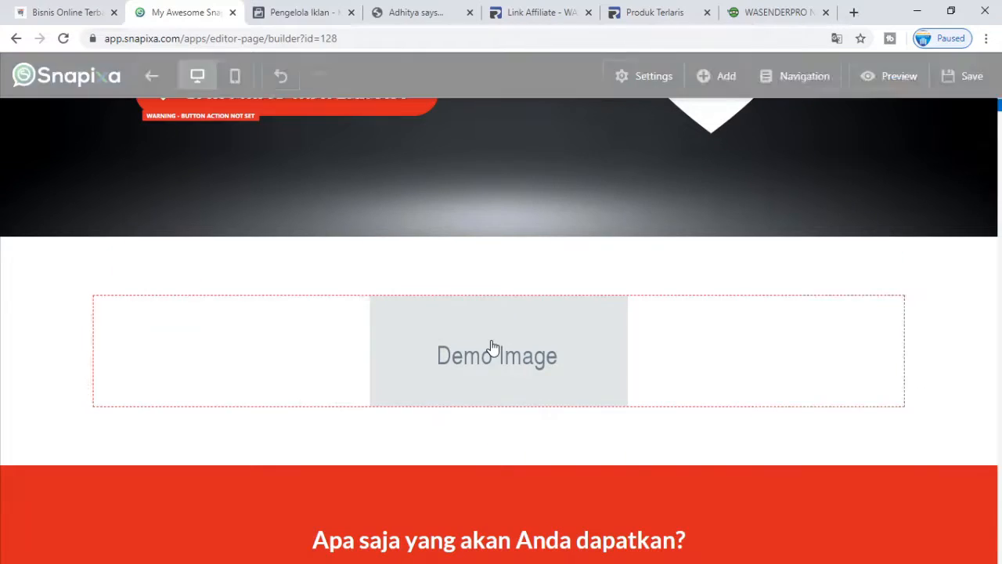
left_click(984, 137)
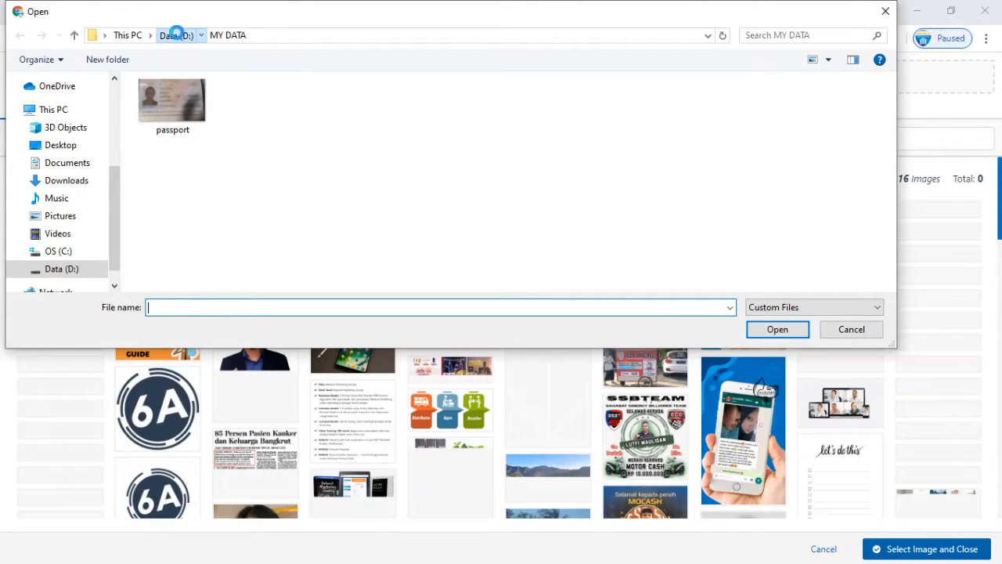
Step: Browse to D: > SB1M > YOUTUBE > affiliate dengan fb ads, look through the banner images, and cancel the file selection
left_click(171, 35)
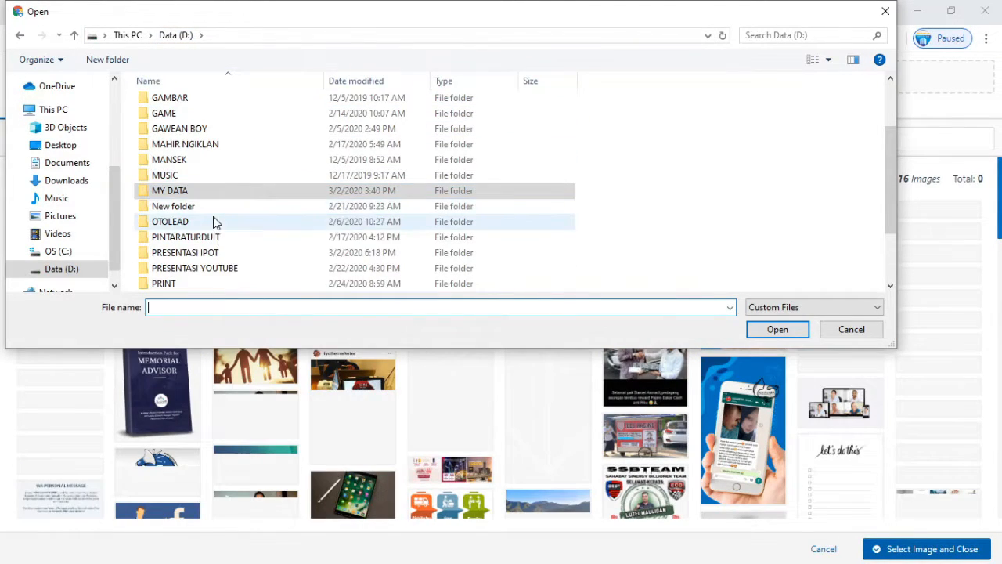
scroll(213, 216, "down", 2)
double_click(206, 246)
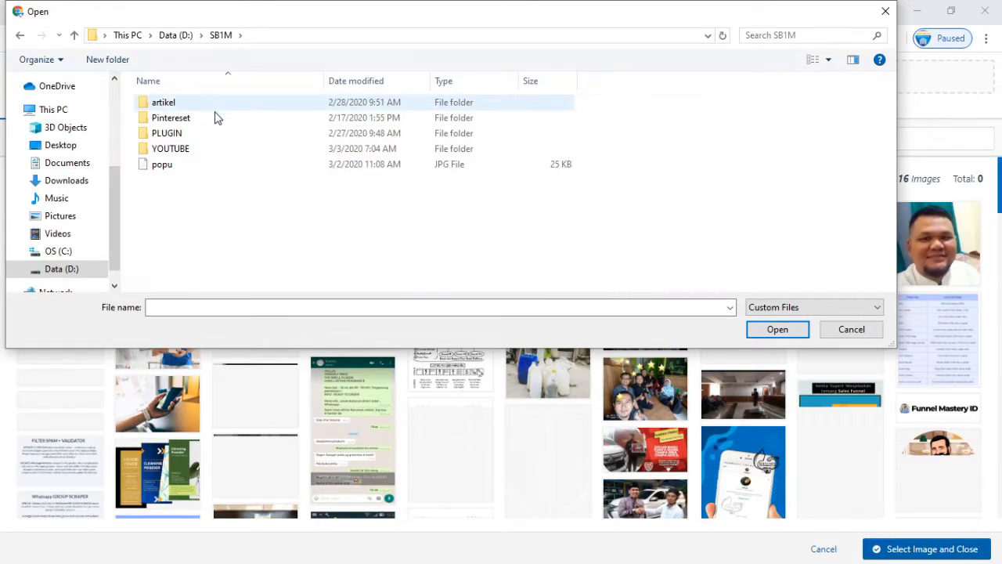
double_click(210, 148)
double_click(188, 116)
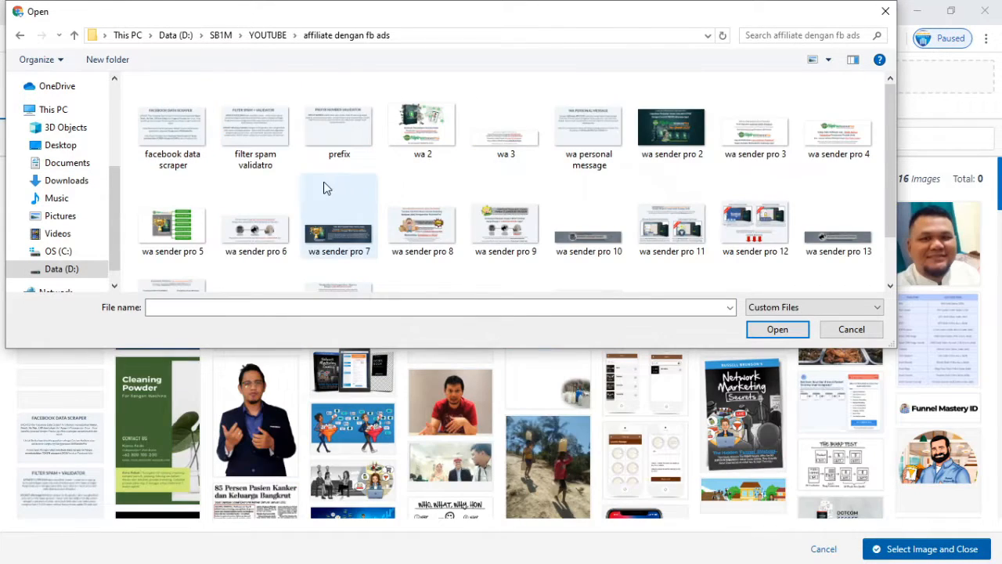
scroll(329, 196, "down", 2)
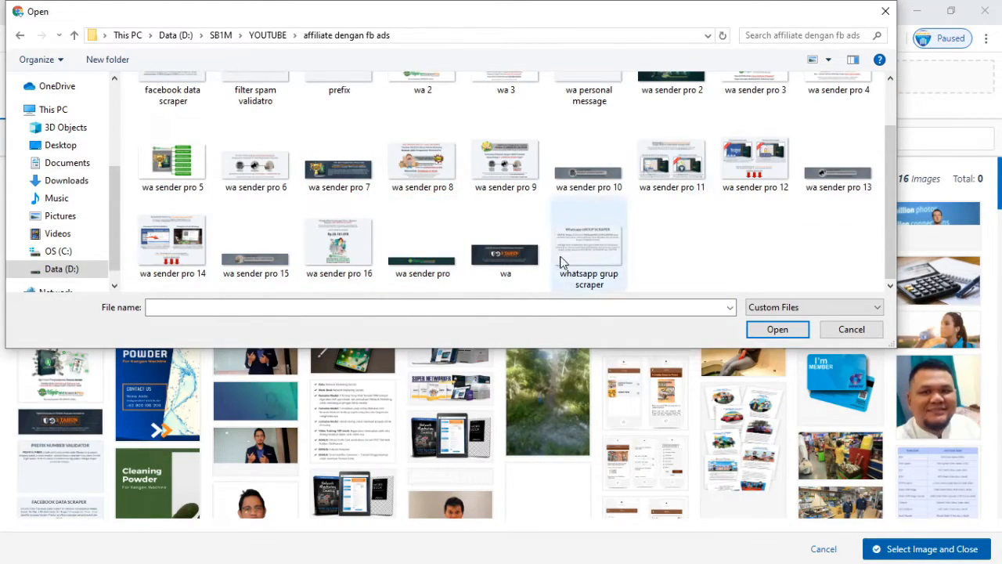
left_click(834, 329)
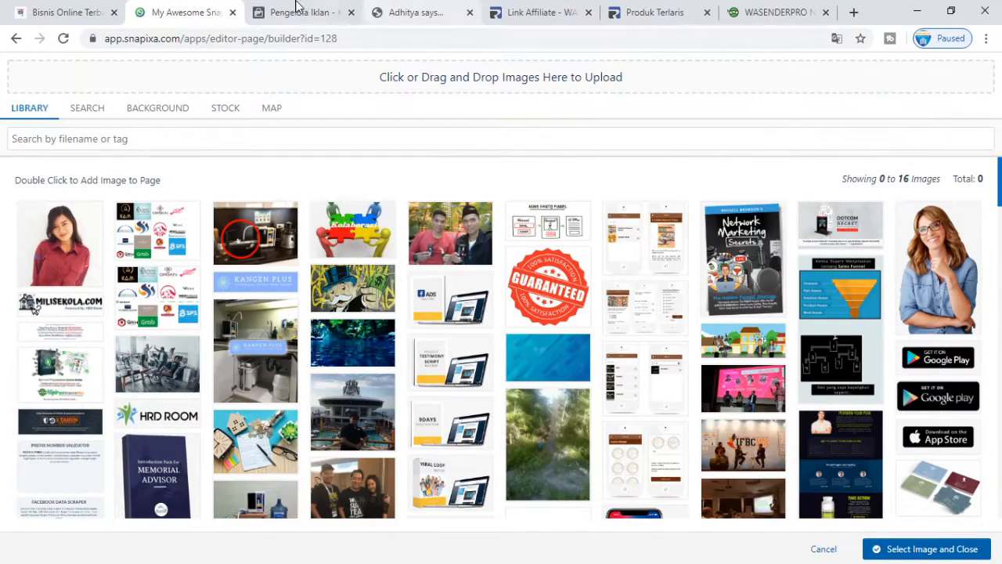
Step: Leave the current page's builder without saving and open the overview of the "afiliasi wa sender" page from the list of pages
left_click(16, 39)
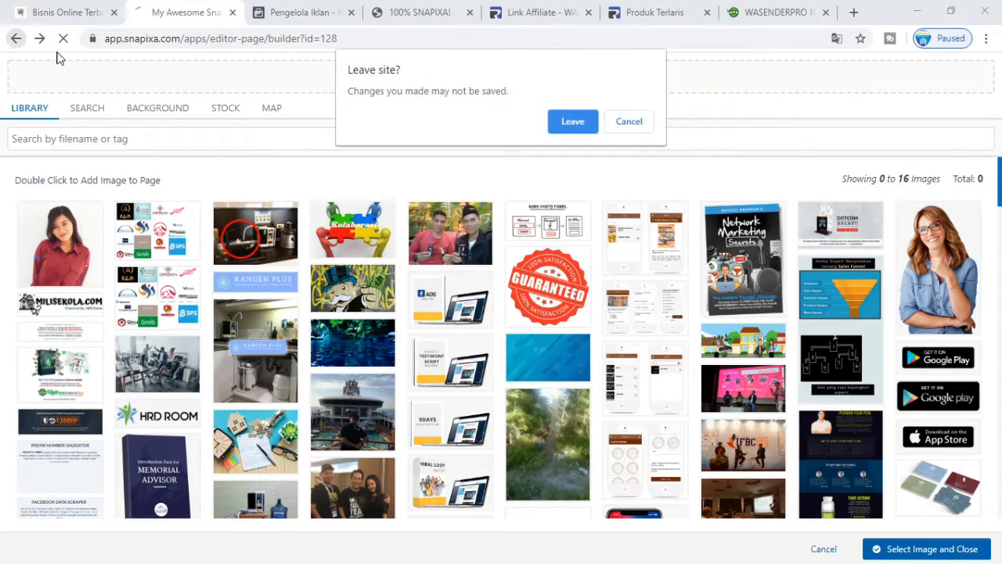
left_click(571, 120)
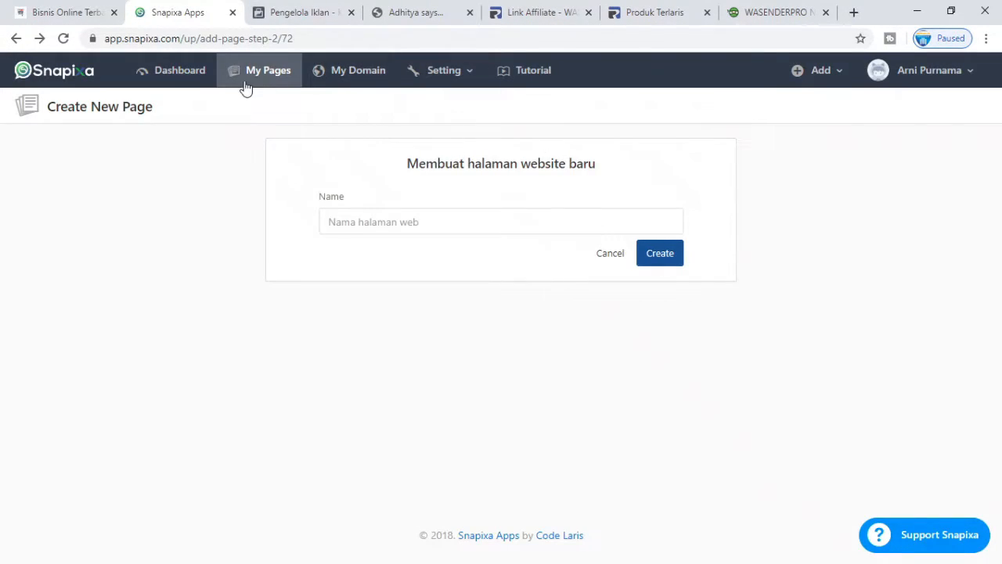
left_click(268, 89)
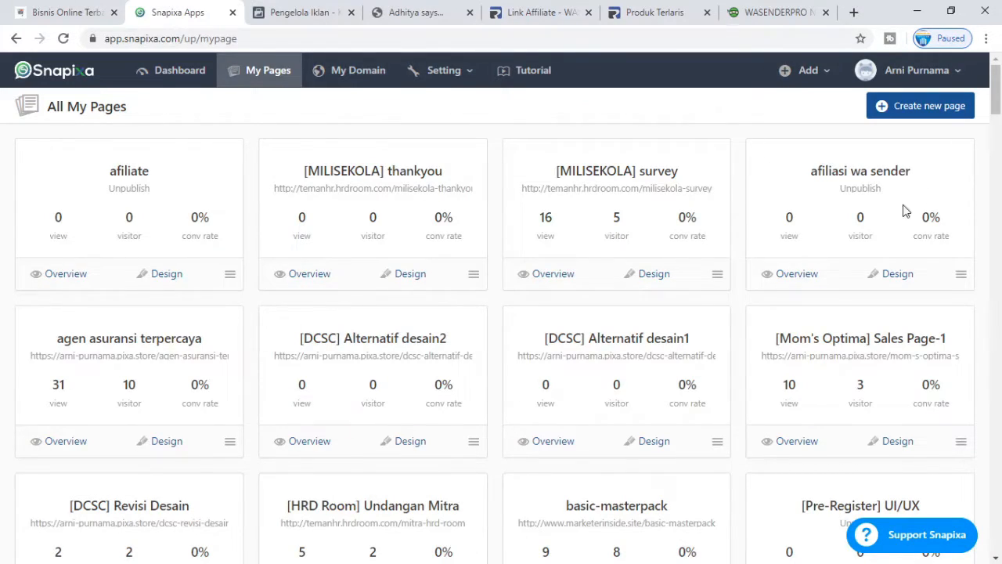
left_click(799, 276)
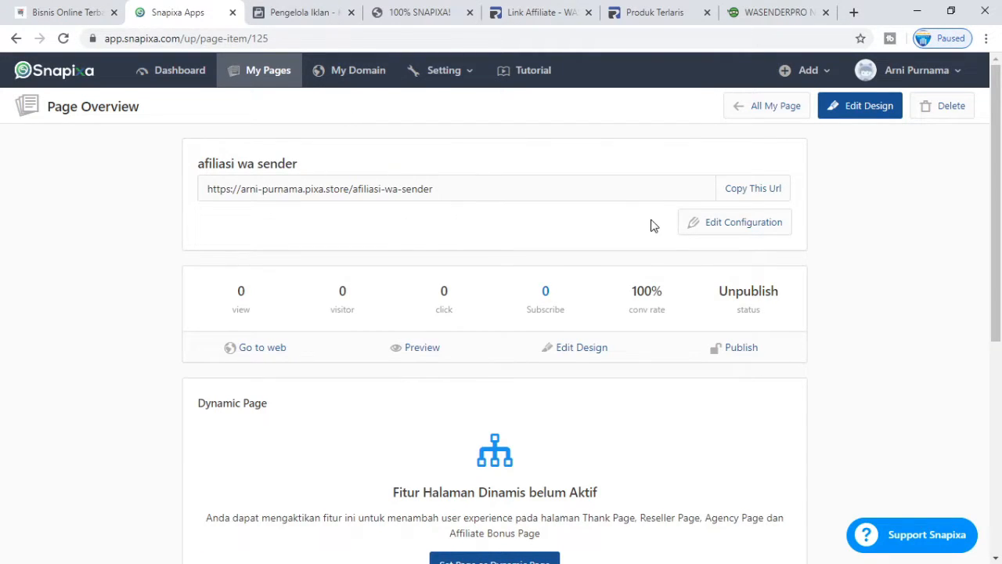
Step: Copy the "afiliasi wa sender" page URL, load it in a new browser tab, and close that tab after viewing it
scroll(660, 267, "down", 1)
scroll(763, 252, "up", 1)
left_click(752, 191)
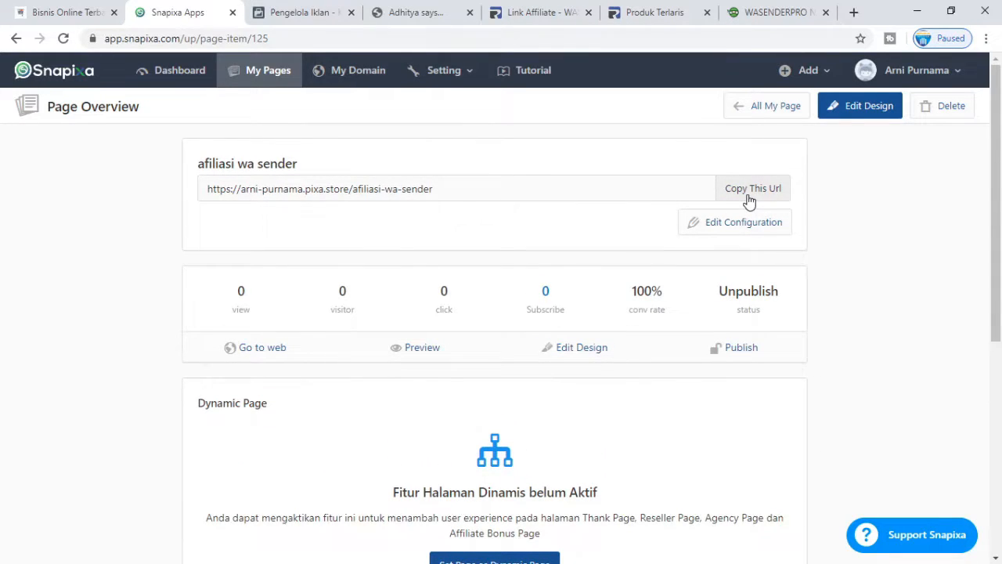
left_click(854, 12)
type("arni-purnama.pixa.store/afiliasi-wa-sender")
key("Return")
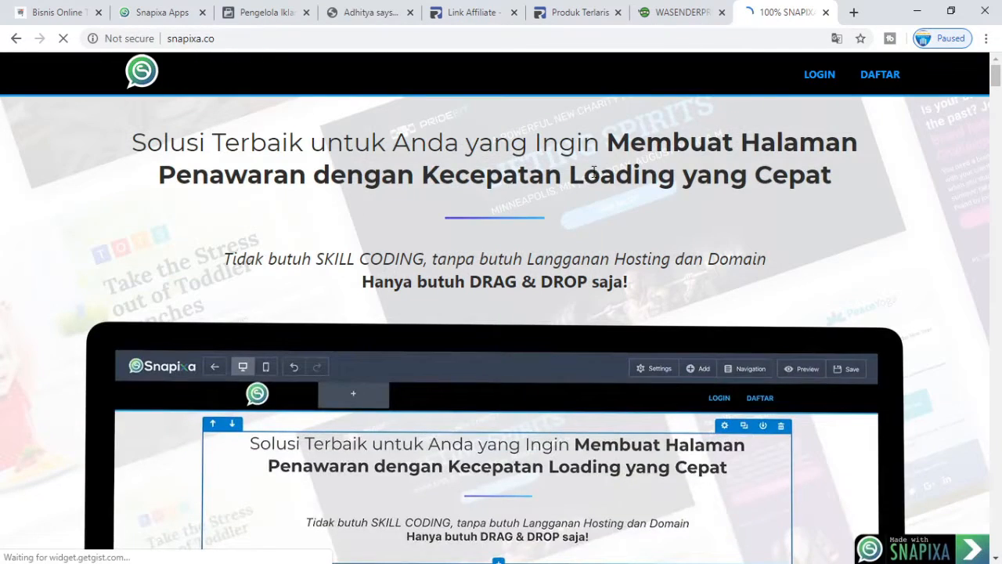
scroll(789, 177, "down", 12)
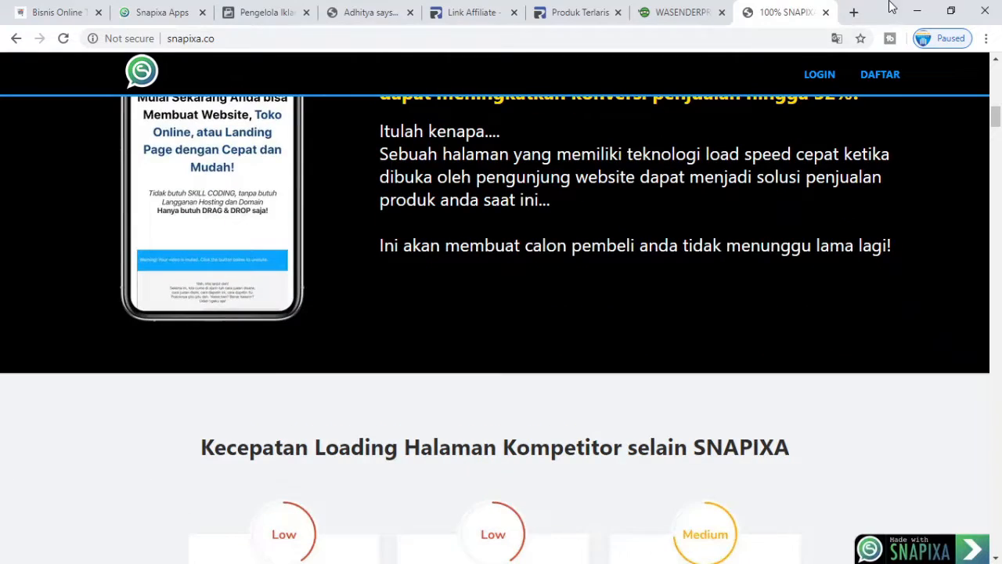
left_click(826, 13)
Step: Open the "afiliasi wa sender" design in the page builder and review its sections from the hero banner downward
left_click(557, 346)
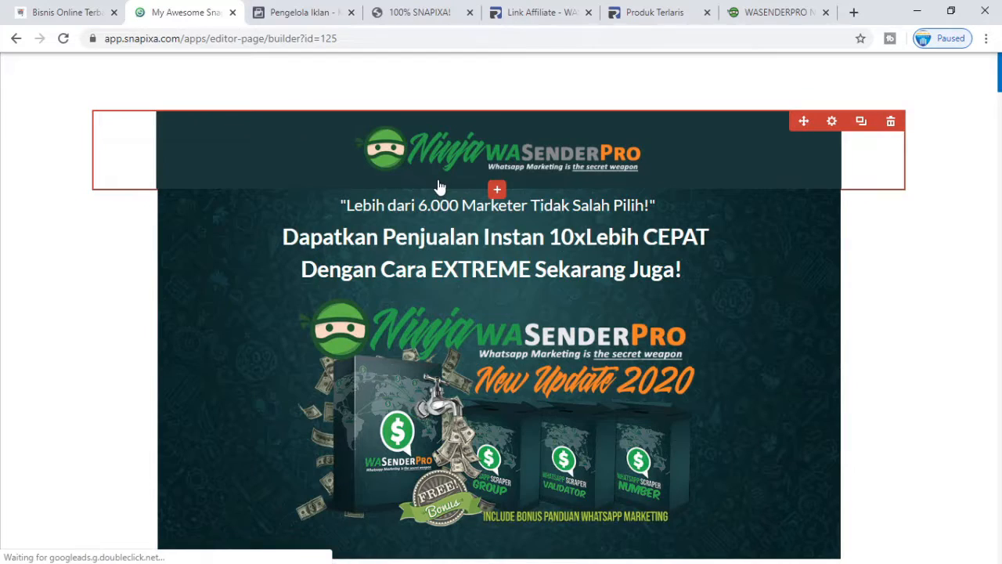
scroll(833, 278, "down", 10)
scroll(832, 287, "up", 10)
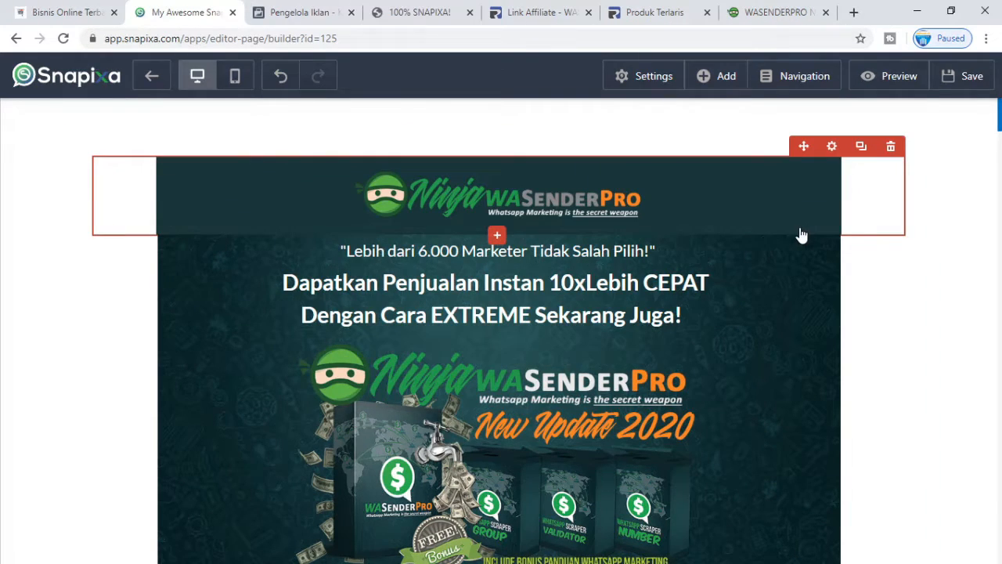
scroll(684, 190, "down", 2)
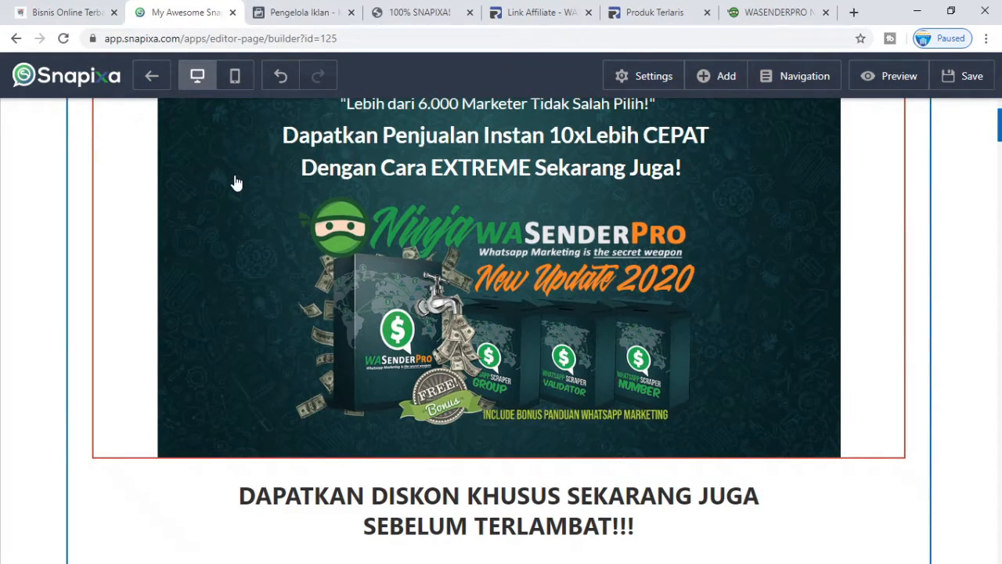
scroll(427, 162, "down", 5)
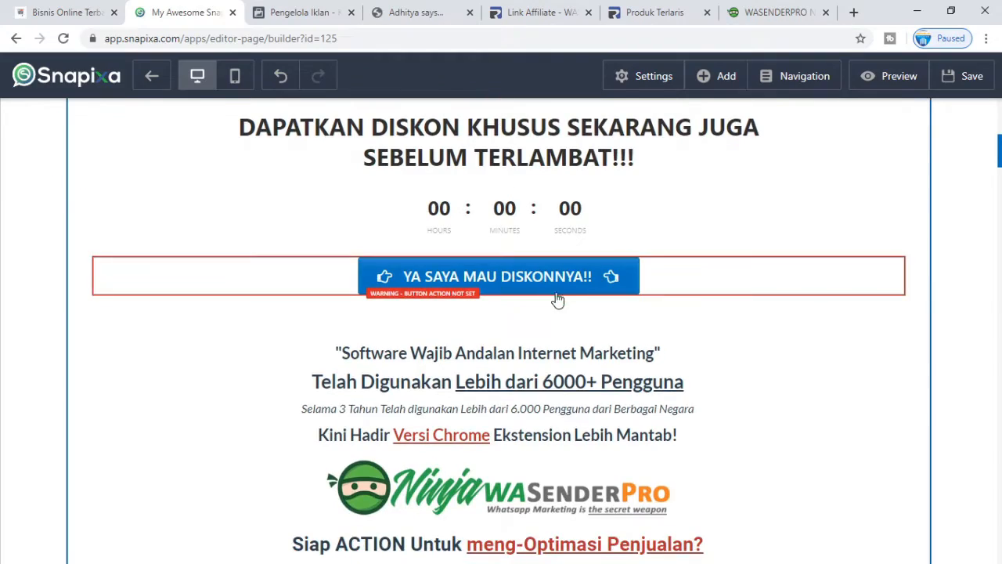
scroll(620, 286, "down", 13)
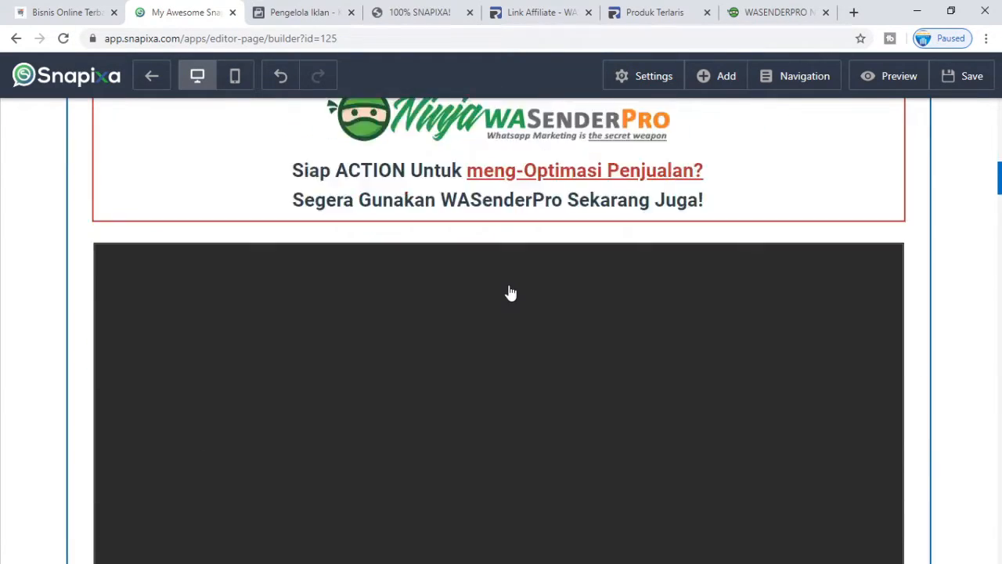
scroll(505, 301, "up", 10)
scroll(501, 290, "down", 13)
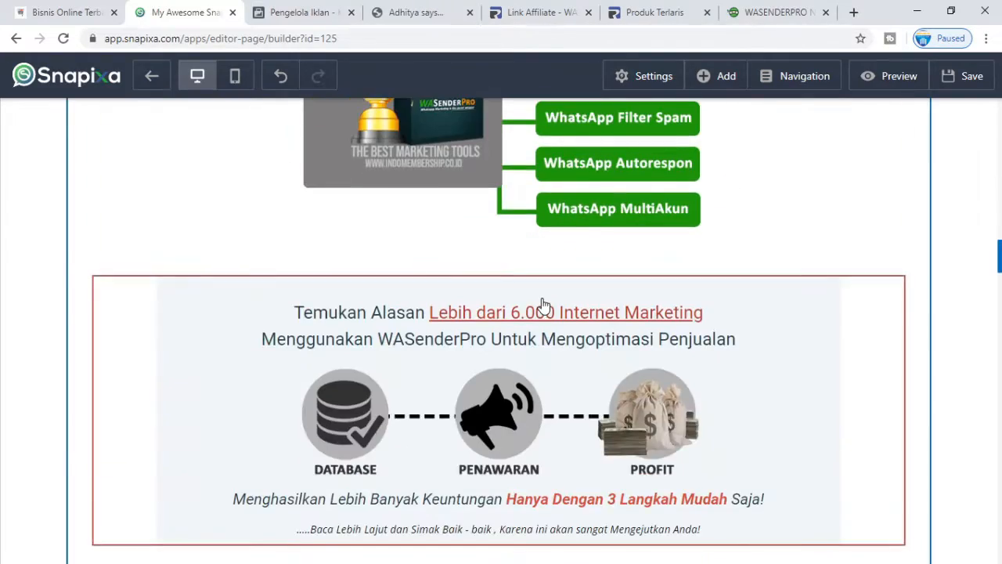
scroll(544, 303, "down", 5)
Step: Compare the original wasenderpro.com sales page with the sections and buttons of the Snapixa design
left_click(763, 10)
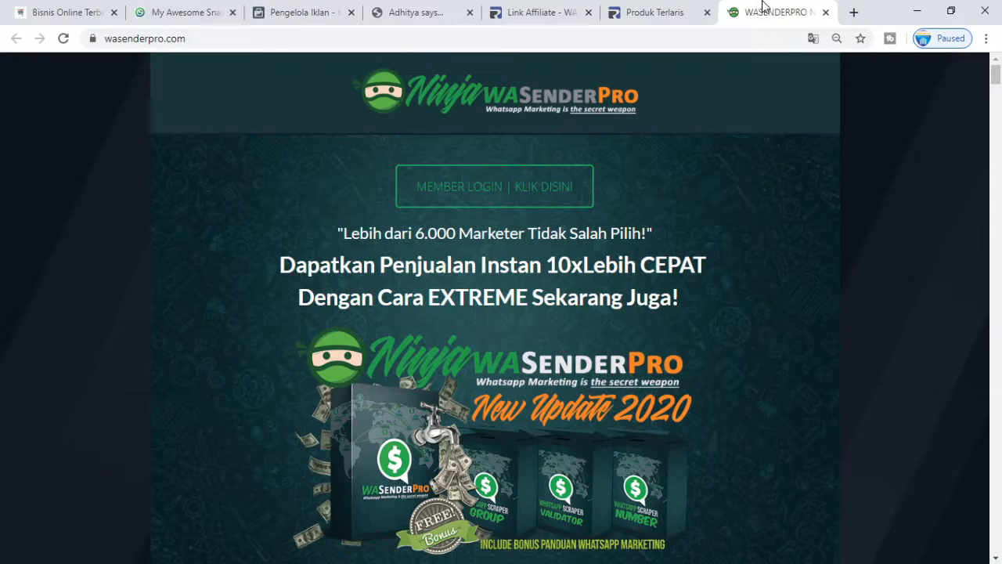
scroll(652, 303, "down", 15)
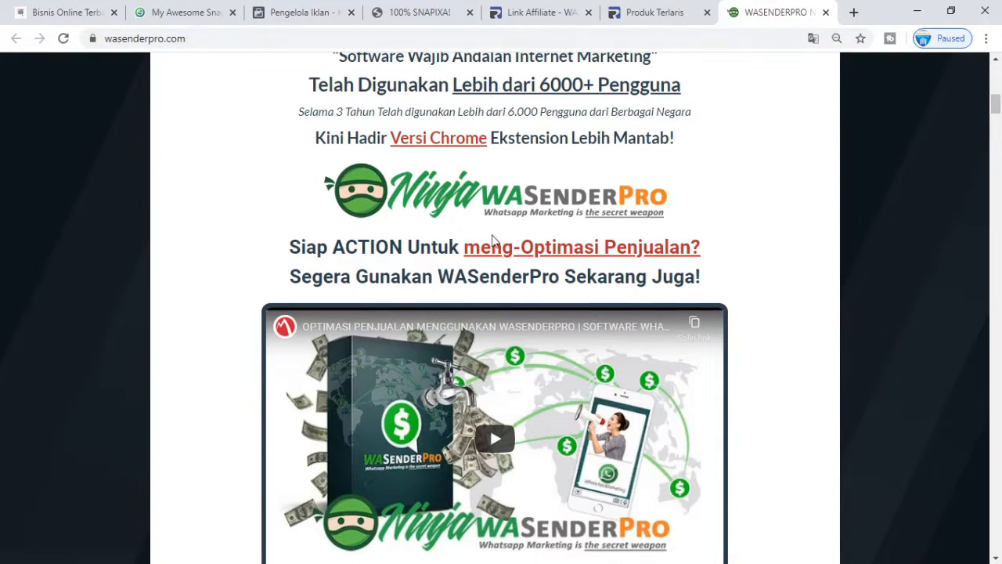
scroll(562, 316, "down", 3)
left_click(185, 12)
scroll(673, 243, "down", 1)
scroll(671, 241, "down", 10)
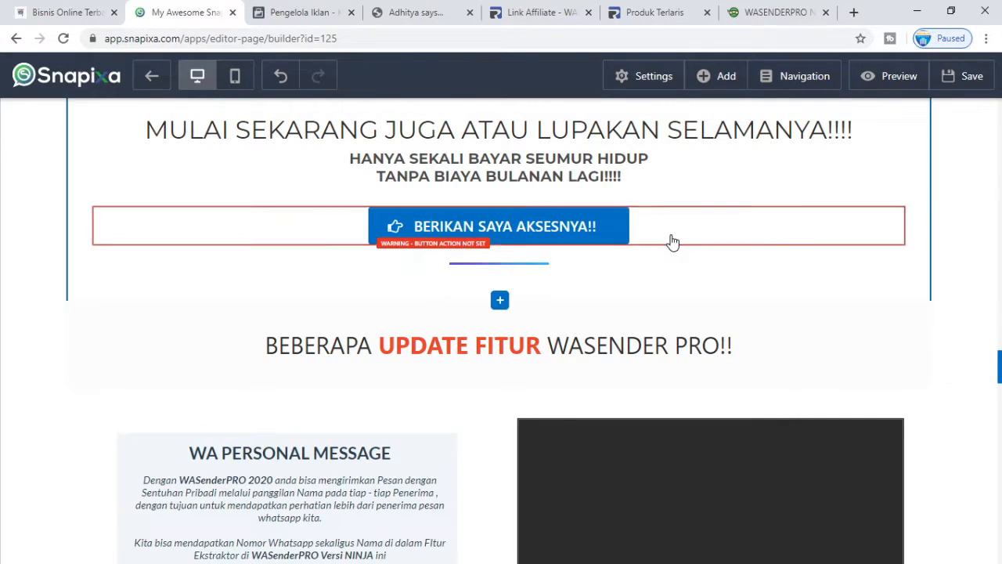
scroll(626, 273, "up", 15)
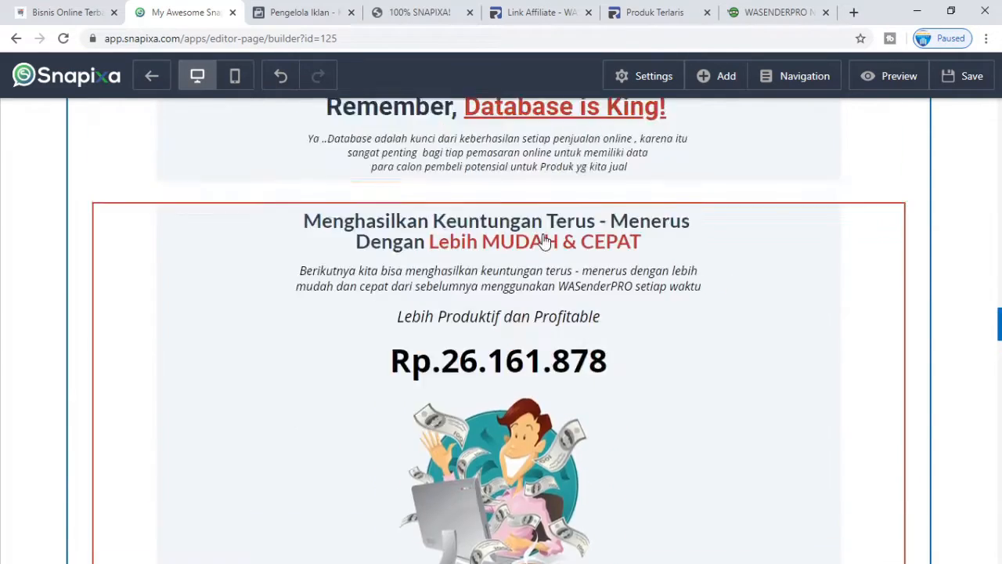
scroll(522, 232, "up", 15)
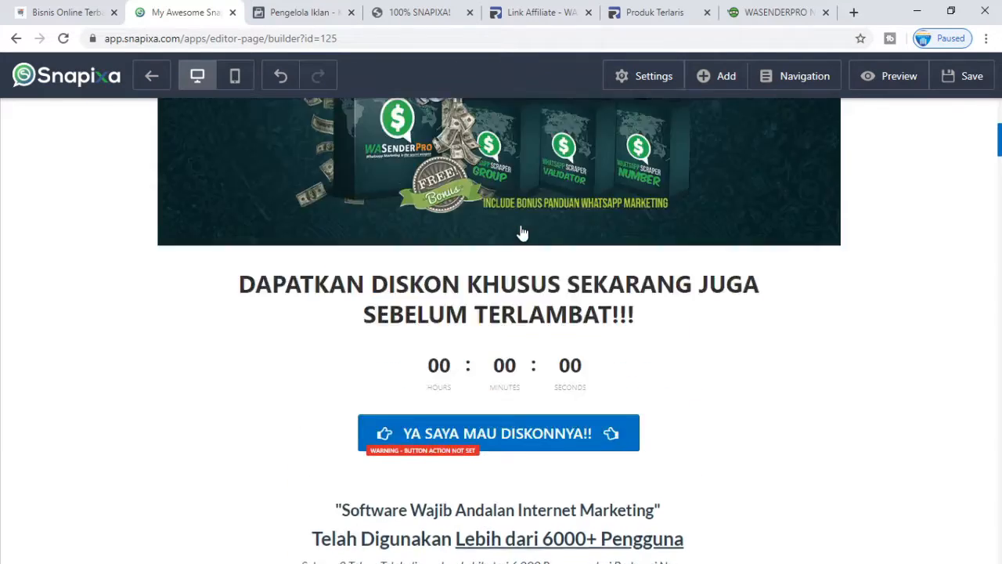
Step: Open the action settings of the "YA SAYA MAU DISKONNYA!!" button below the countdown
scroll(522, 232, "down", 12)
scroll(519, 231, "up", 3)
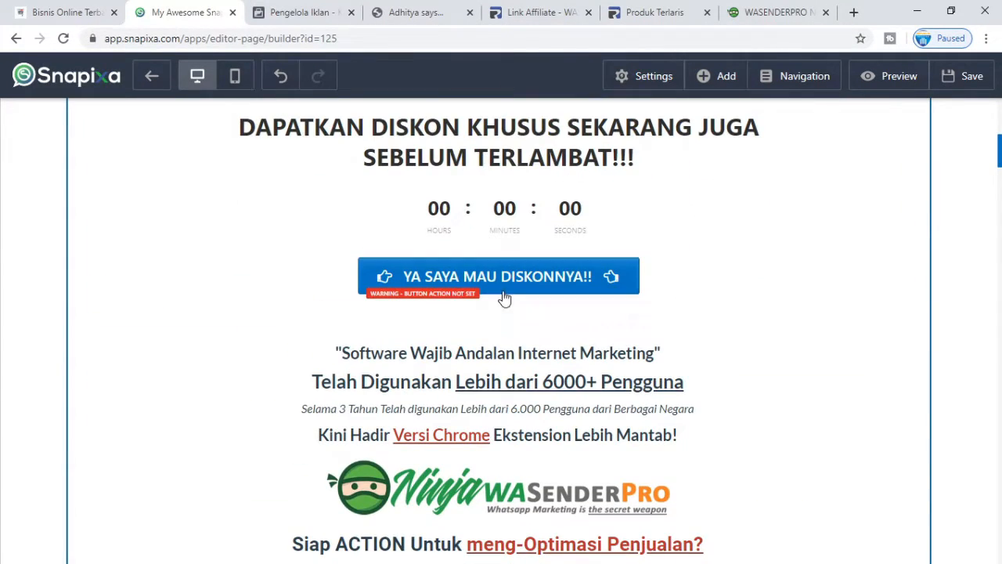
mouse_move(498, 272)
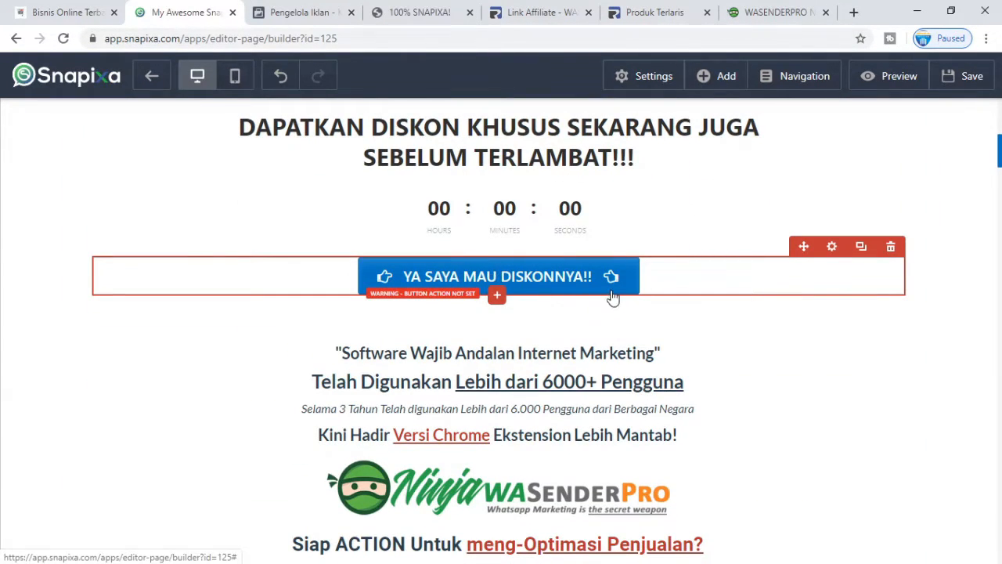
left_click(832, 247)
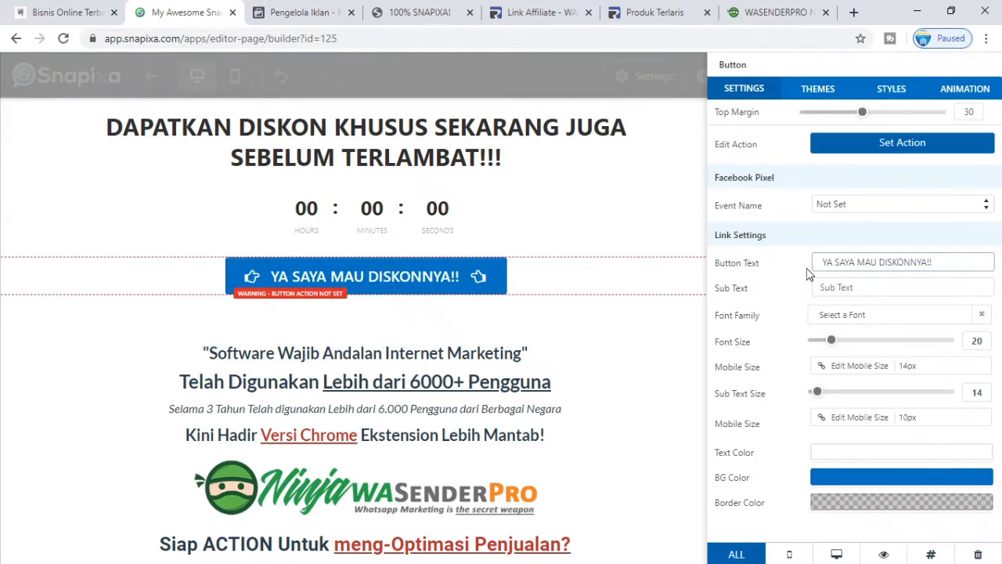
left_click(885, 147)
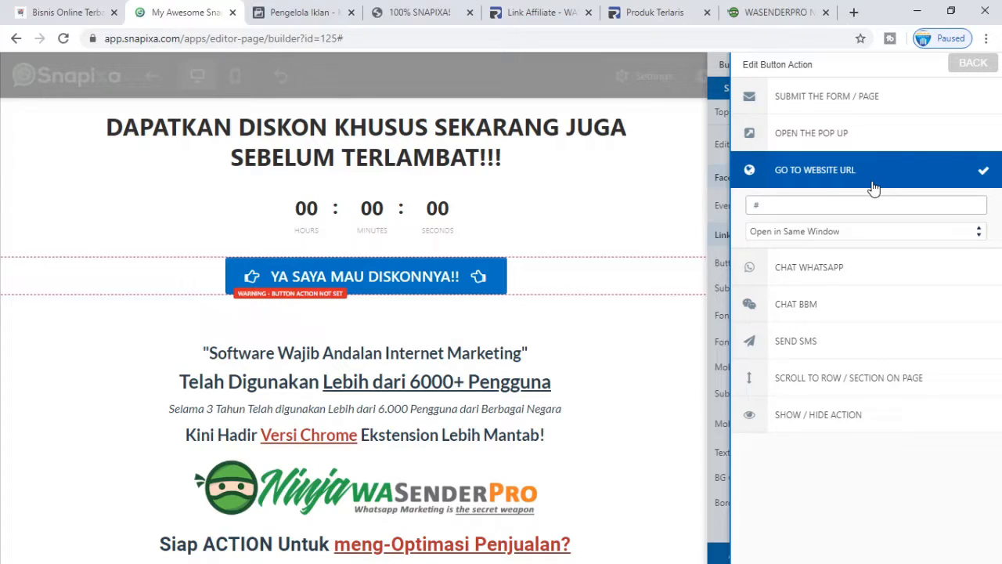
Step: Set the button's website URL to the "WASenderPro Versi NINJA" affiliate link copied from Ratakan, opening in a new tab/window
left_click(533, 13)
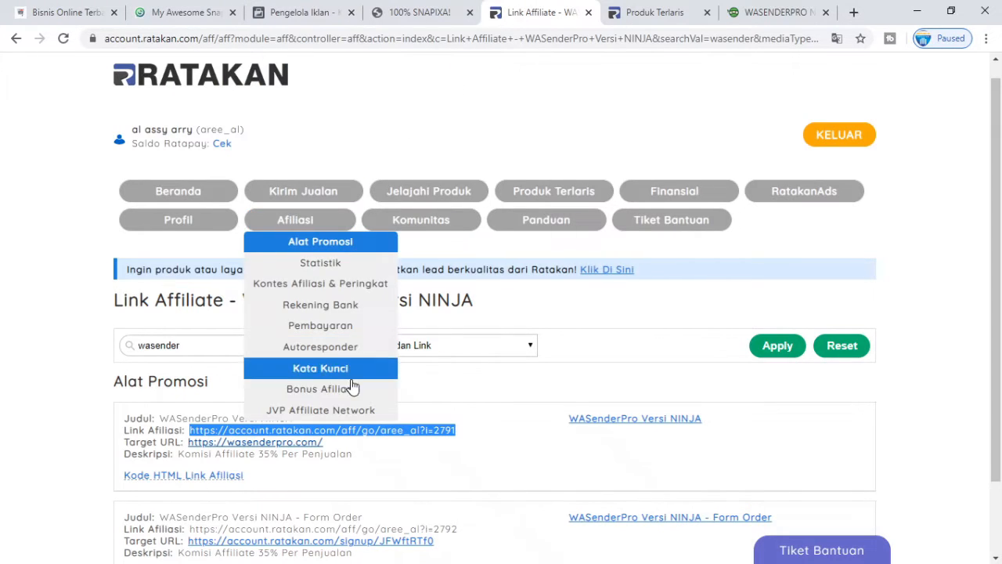
right_click(419, 429)
left_click(440, 441)
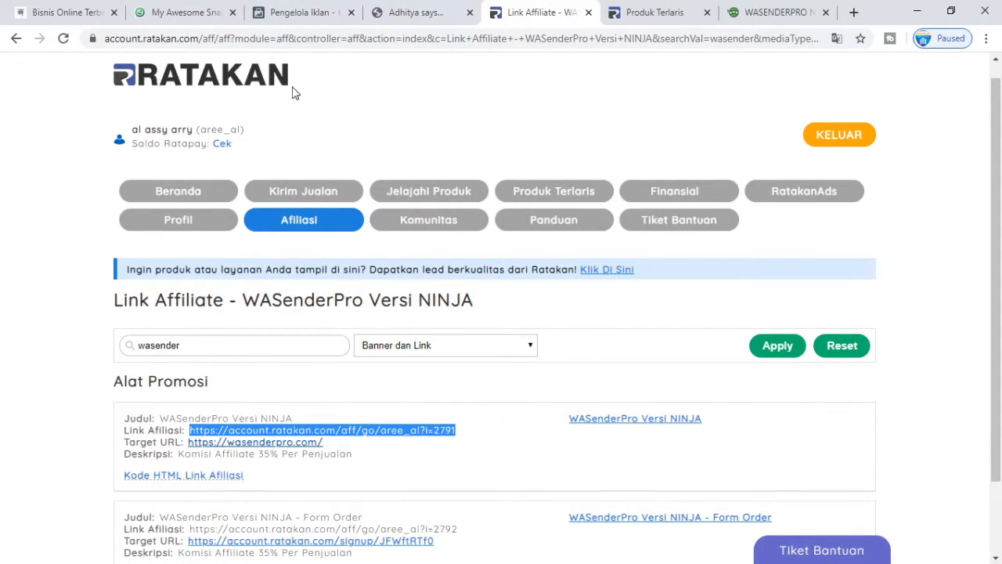
left_click(195, 9)
left_click(802, 203)
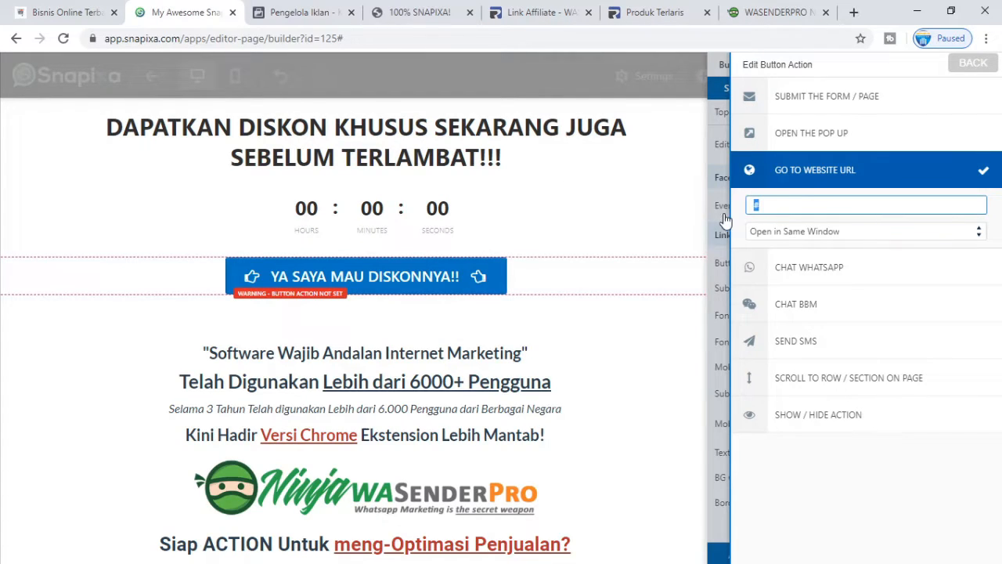
key("ctrl+v")
left_click(904, 227)
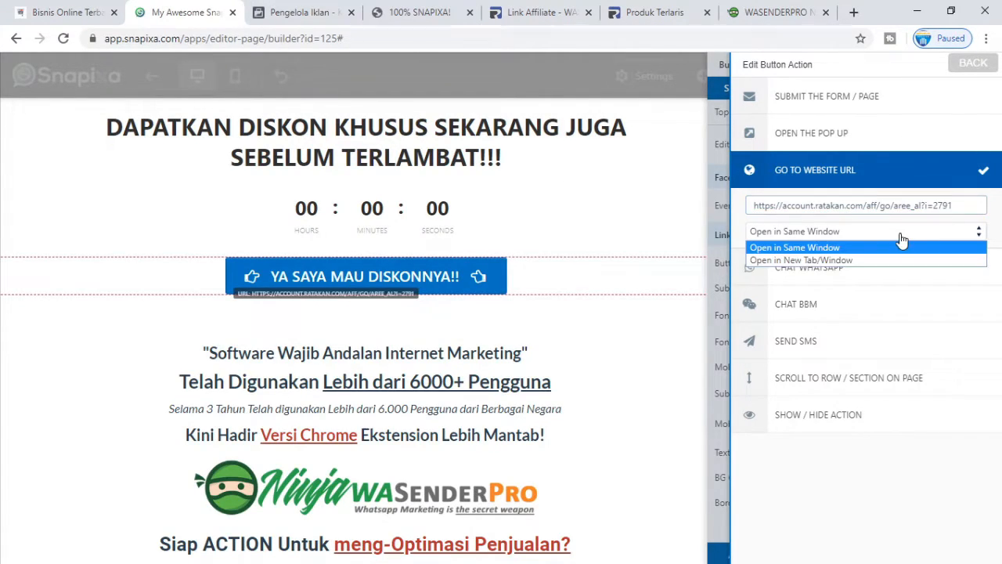
left_click(885, 260)
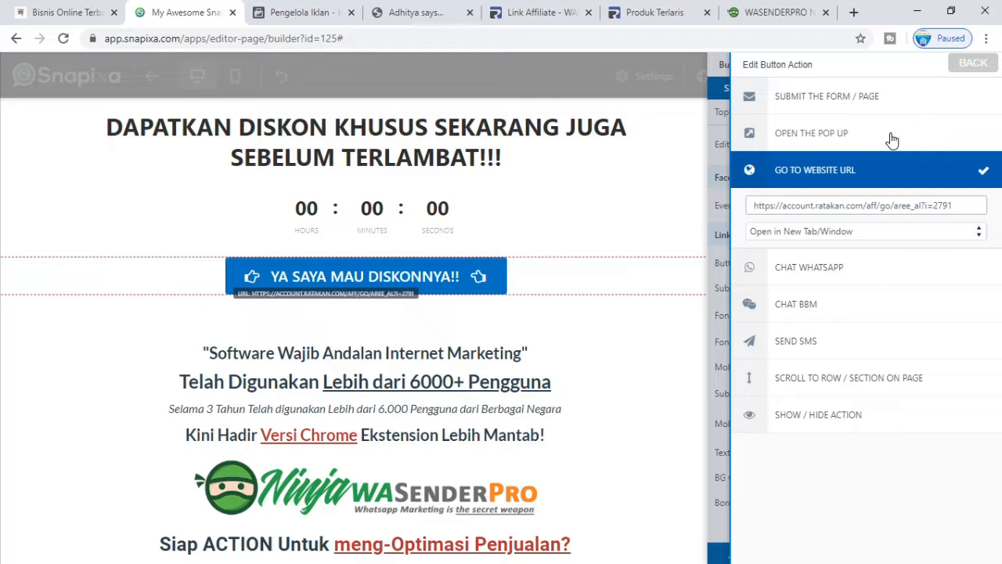
left_click(675, 196)
Step: Set the website URL of the "BERIKAN SAYA AKSESNYA!!" button to the copied Ratakan affiliate link
scroll(559, 295, "down", 10)
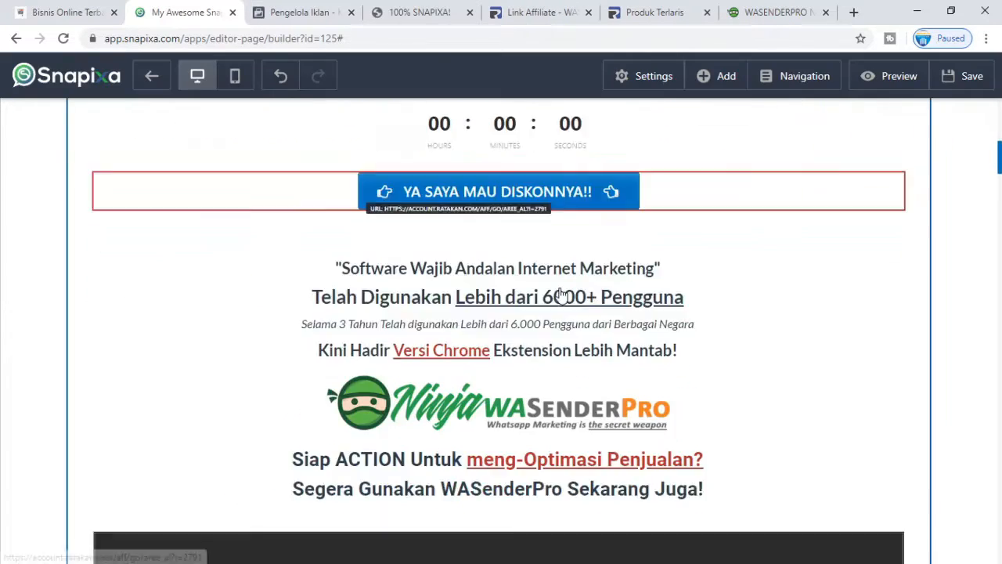
scroll(560, 298, "down", 15)
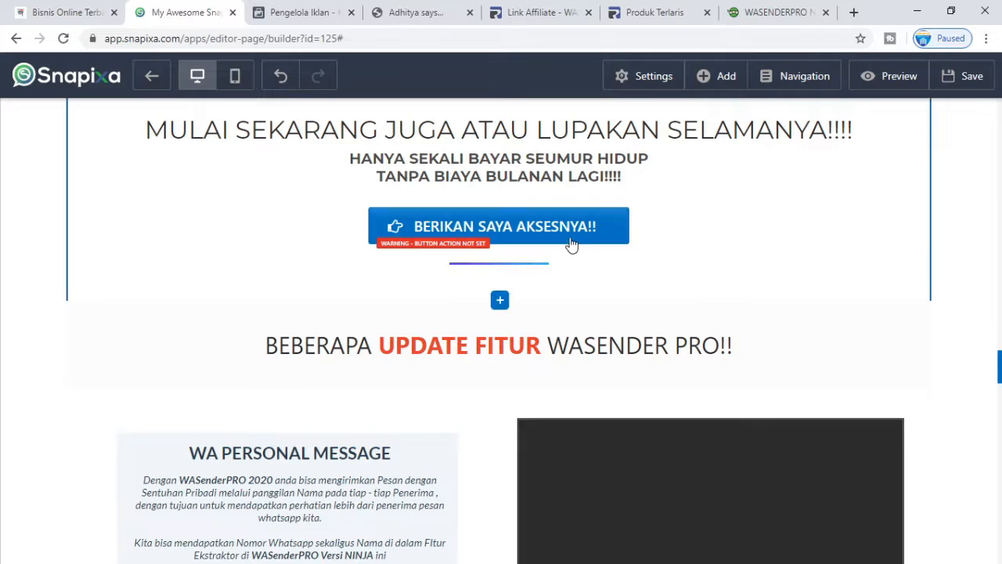
mouse_move(741, 225)
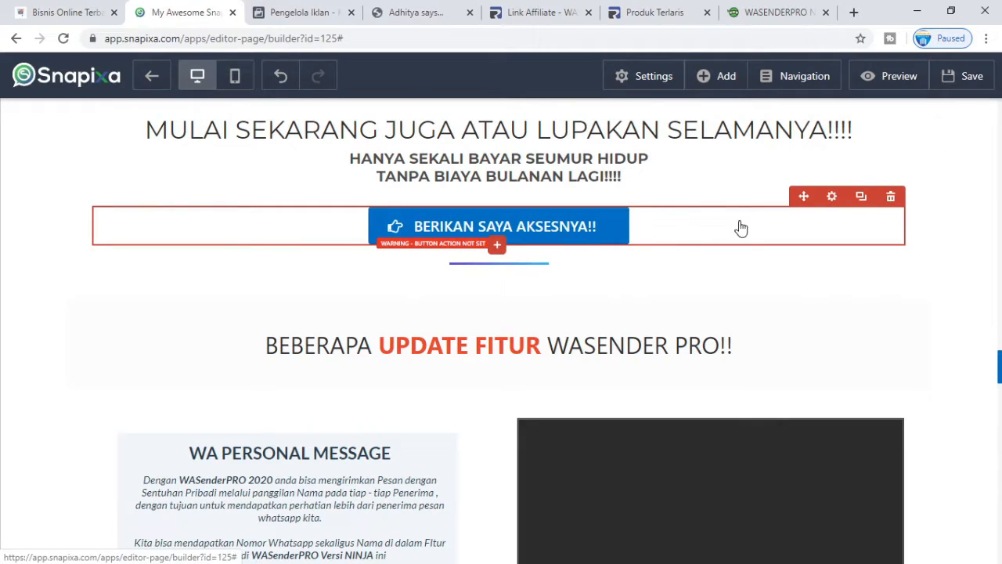
left_click(831, 197)
left_click(901, 141)
left_click(790, 205)
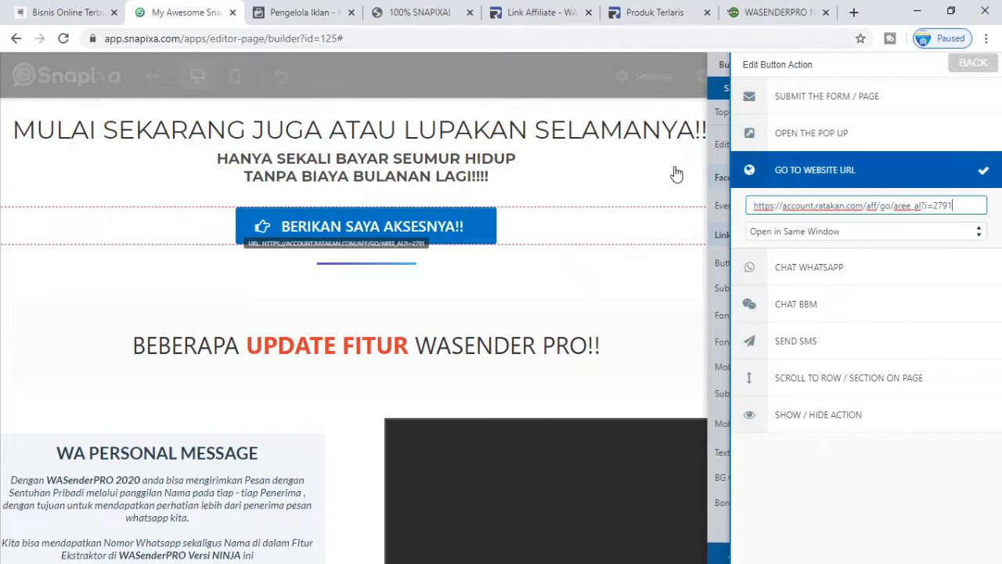
left_click(621, 190)
Step: Set the website URL of the "BELI SEKARANG" button to the copied Ratakan affiliate link
scroll(620, 189, "down", 10)
scroll(619, 195, "down", 10)
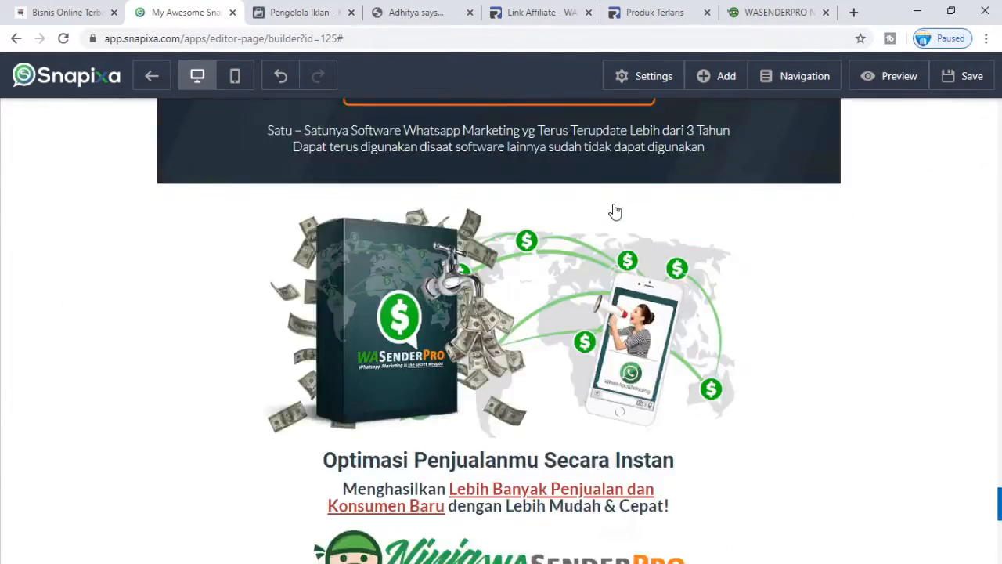
scroll(613, 212, "up", 2)
scroll(551, 344, "down", 1)
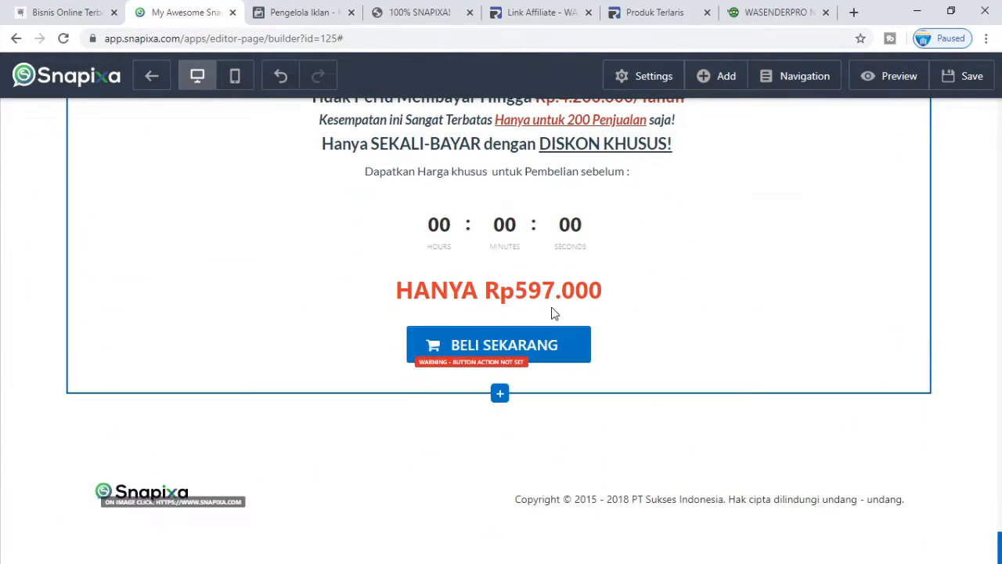
left_click(830, 318)
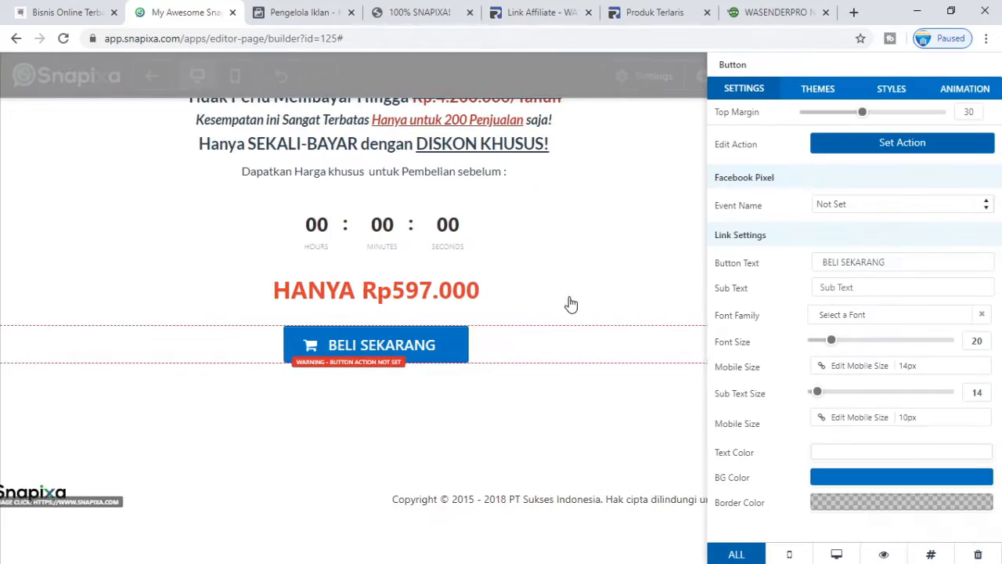
left_click(887, 145)
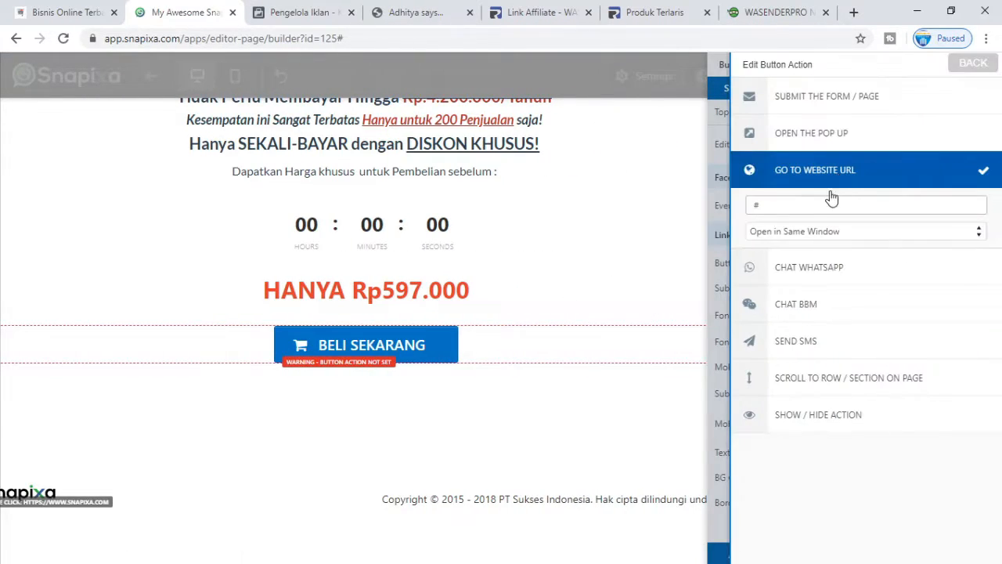
key("ctrl+v")
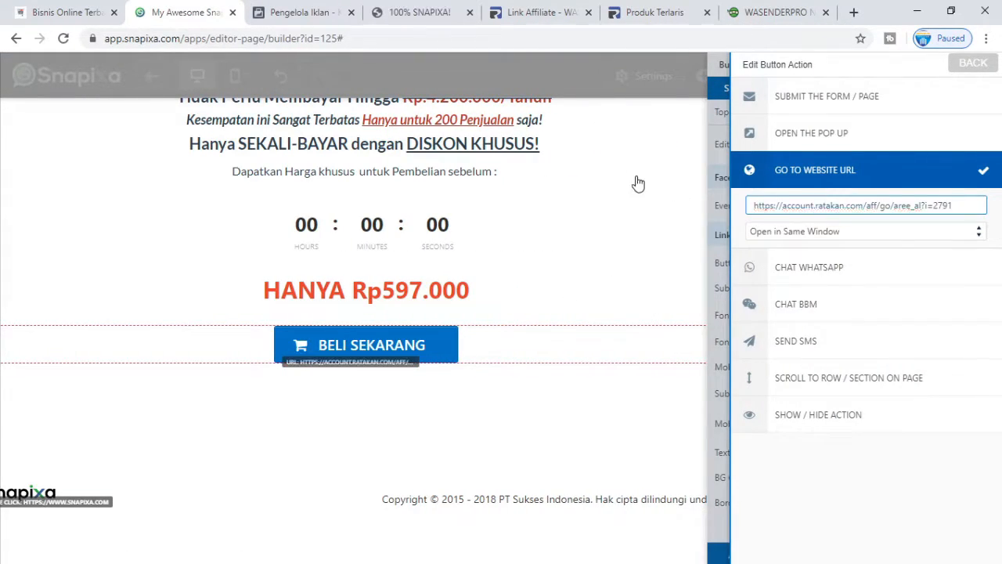
left_click(638, 183)
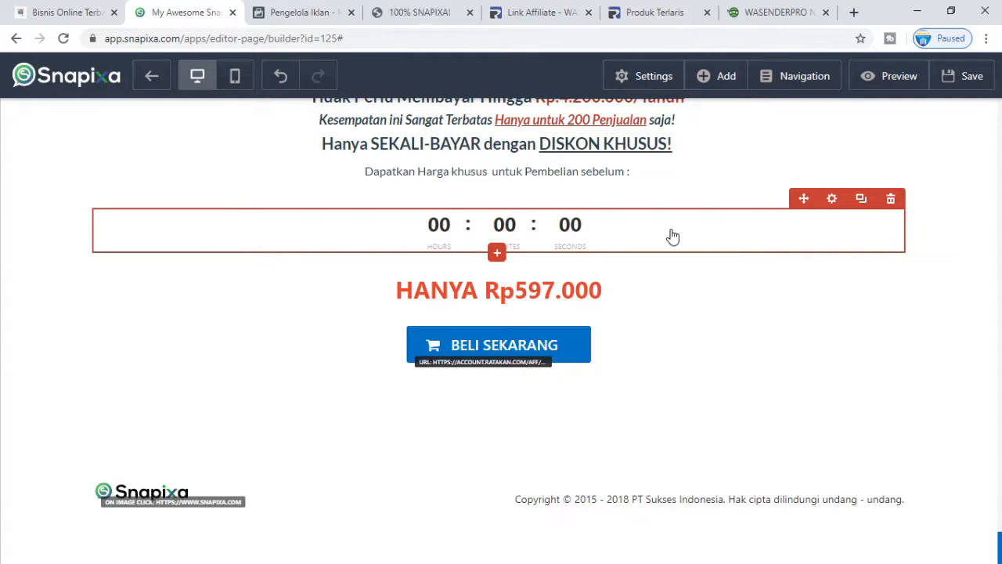
Step: Set the end date of the countdown above the "HANYA Rp597.000" price to 03/05/2020
left_click(831, 201)
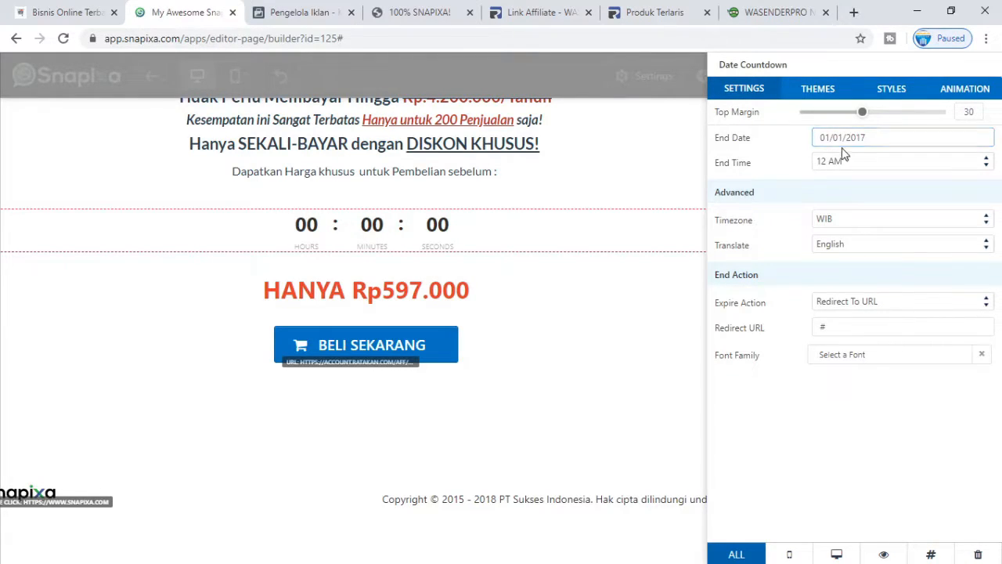
left_click(877, 140)
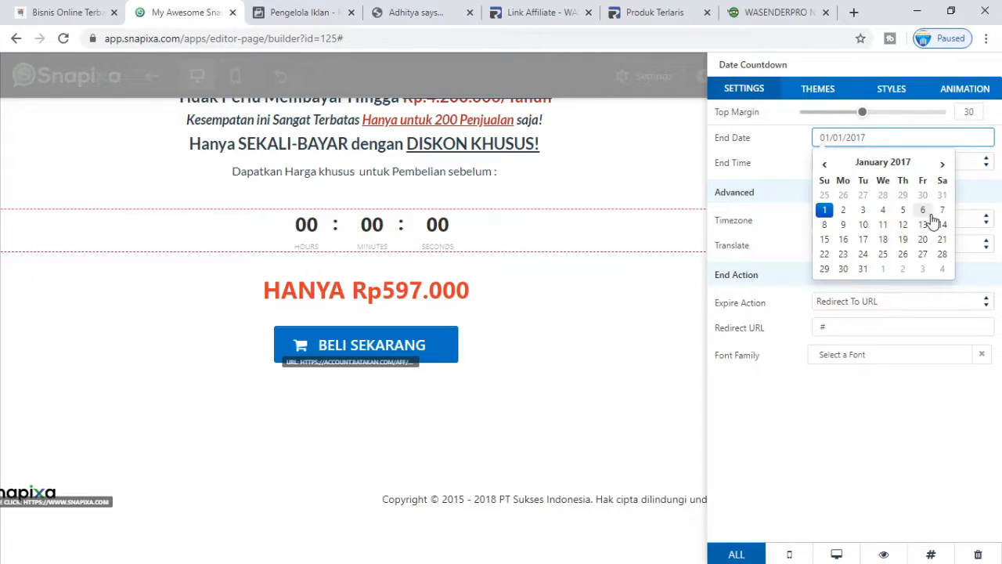
left_click(862, 211)
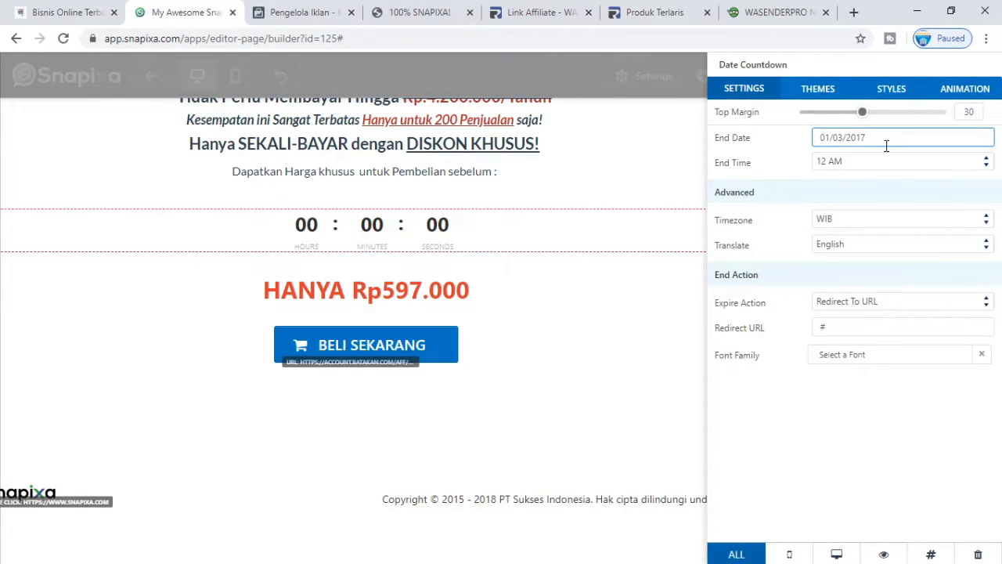
mouse_move(801, 560)
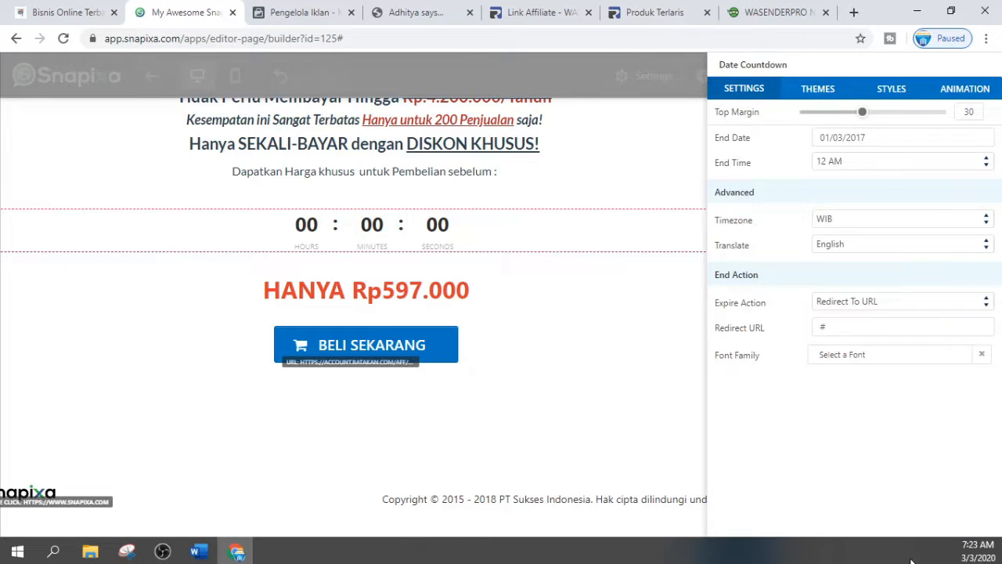
left_click(871, 140)
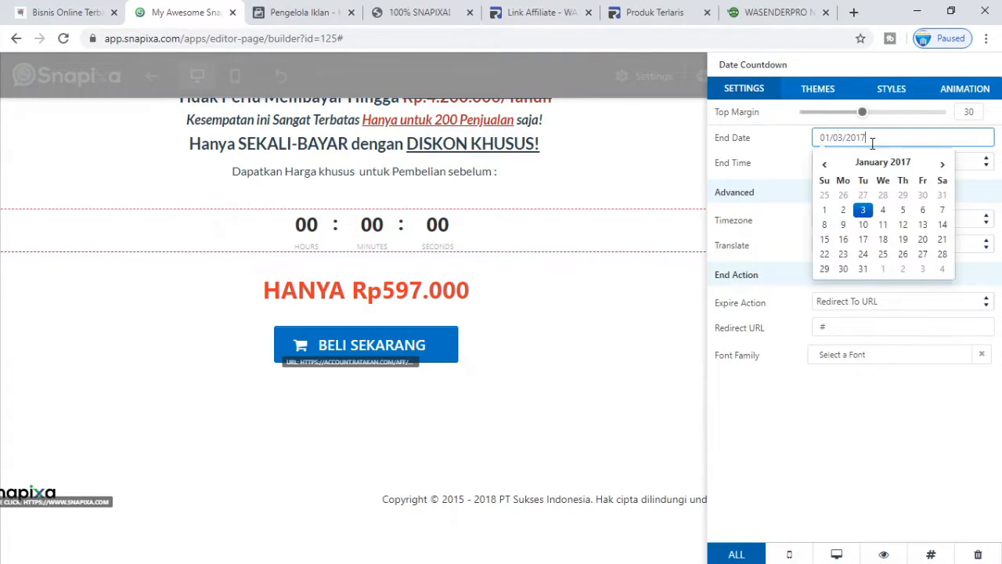
left_click(943, 165)
left_click(943, 165)
left_click(943, 165)
left_click(943, 165)
left_click(943, 165)
left_click(943, 165)
left_click(943, 166)
double_click(943, 164)
triple_click(943, 164)
triple_click(943, 164)
triple_click(943, 164)
triple_click(943, 166)
double_click(942, 166)
triple_click(943, 165)
triple_click(943, 165)
double_click(942, 165)
triple_click(943, 165)
double_click(943, 165)
double_click(942, 165)
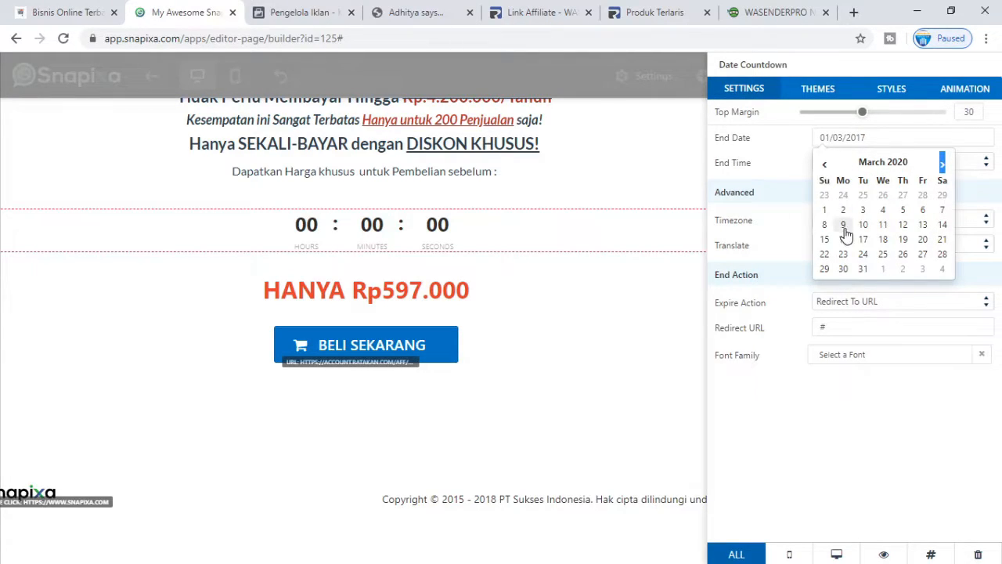
left_click(908, 213)
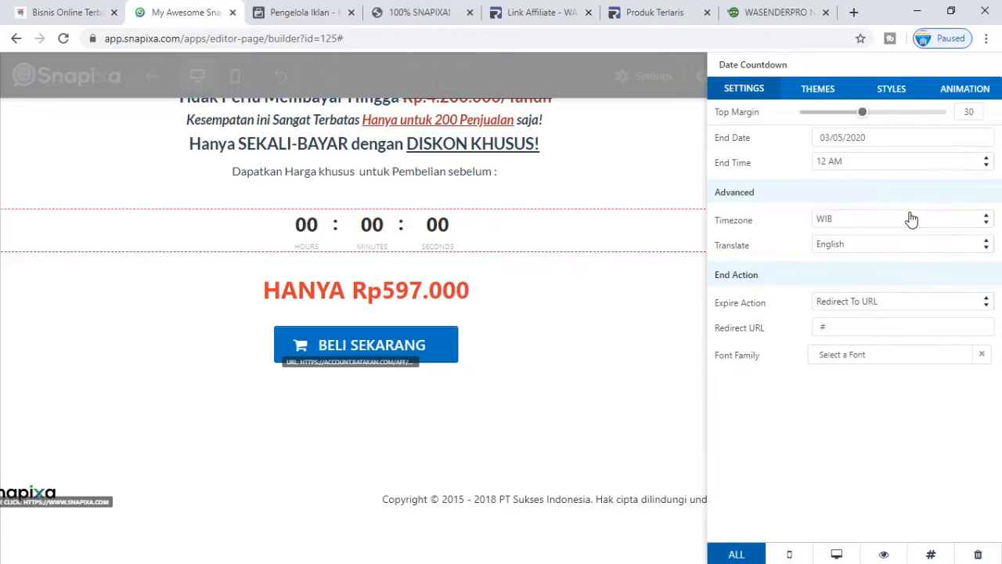
left_click(649, 185)
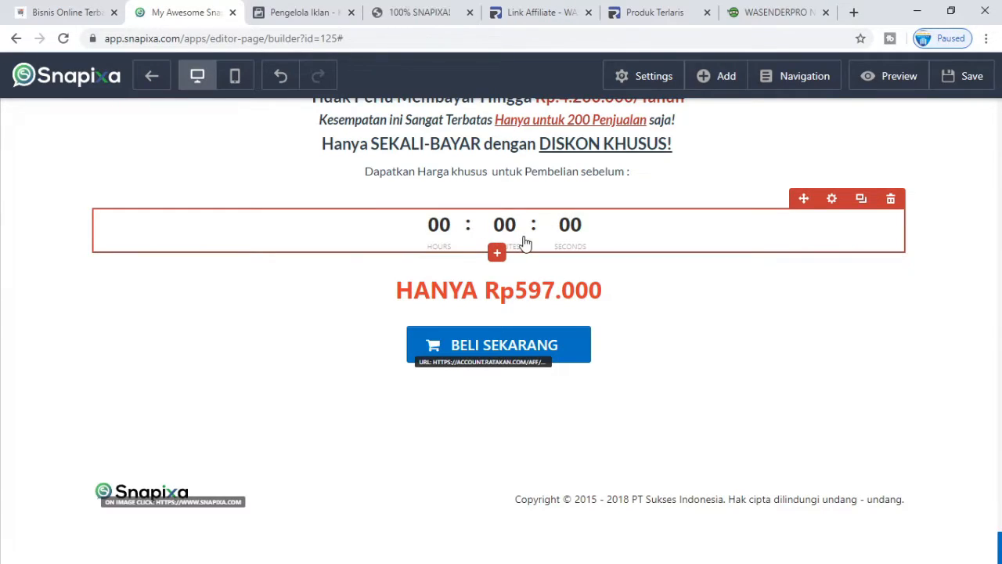
Step: Review the landing page from its header down to the "BERIKAN SAYA AKSESNYA!!" button, checking the links assigned to the buttons
scroll(548, 289, "up", 20)
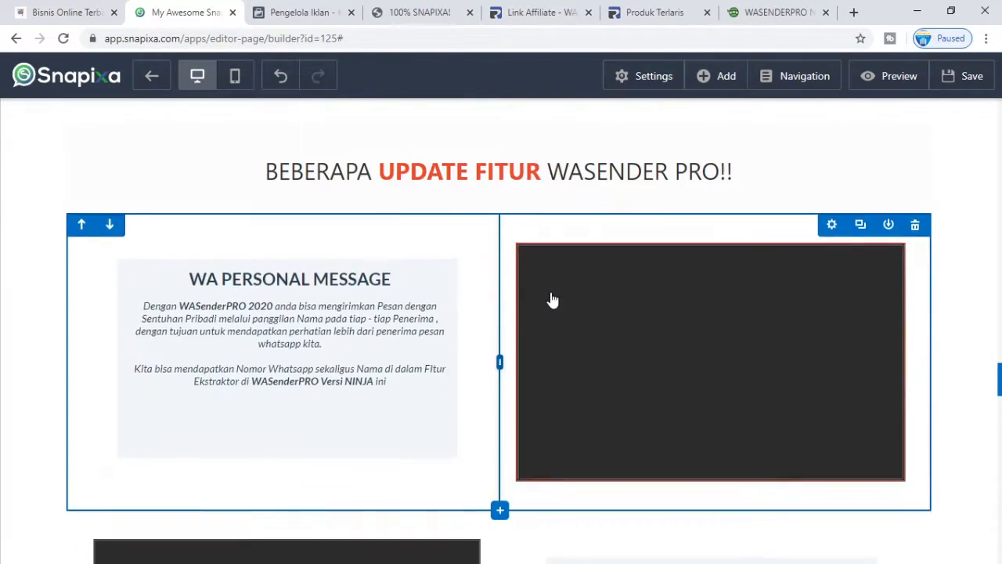
scroll(534, 293, "up", 15)
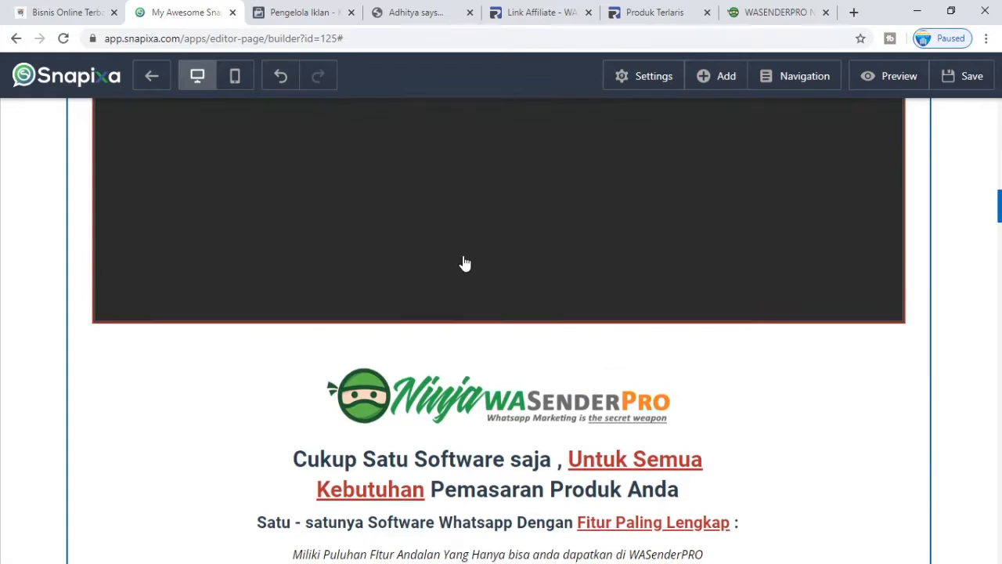
scroll(461, 264, "up", 10)
scroll(498, 267, "up", 4)
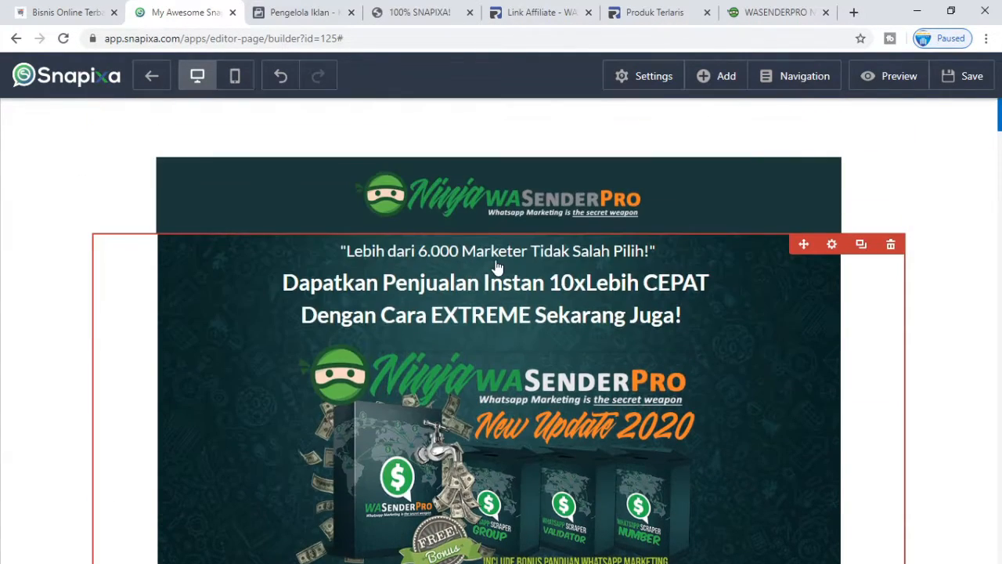
scroll(503, 298, "down", 6)
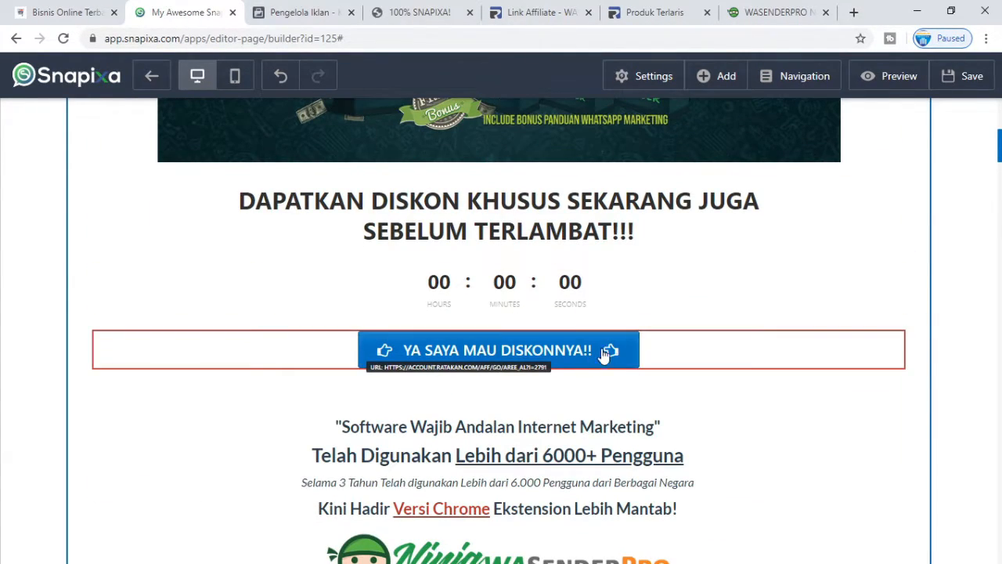
mouse_move(610, 352)
scroll(611, 352, "down", 9)
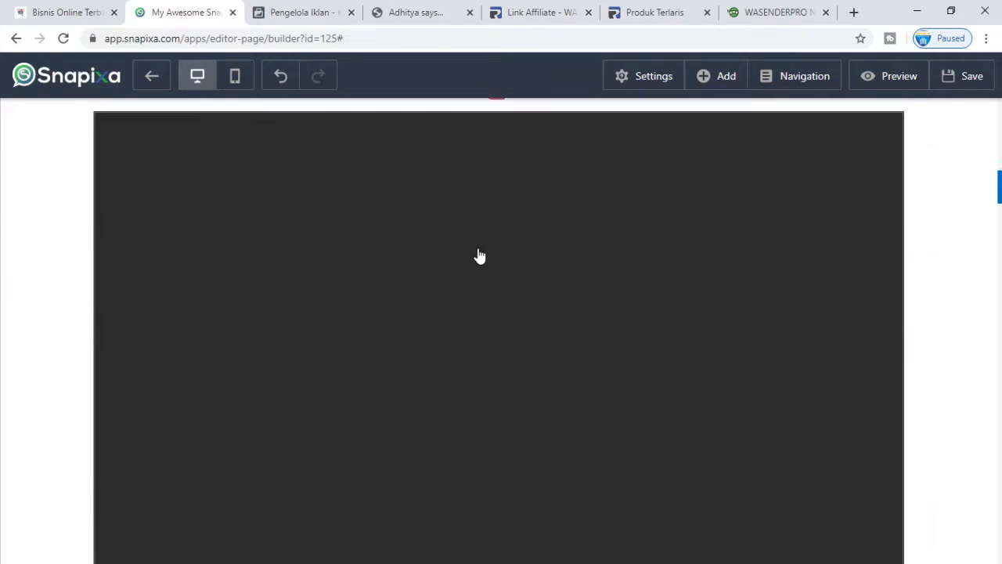
scroll(530, 279, "down", 4)
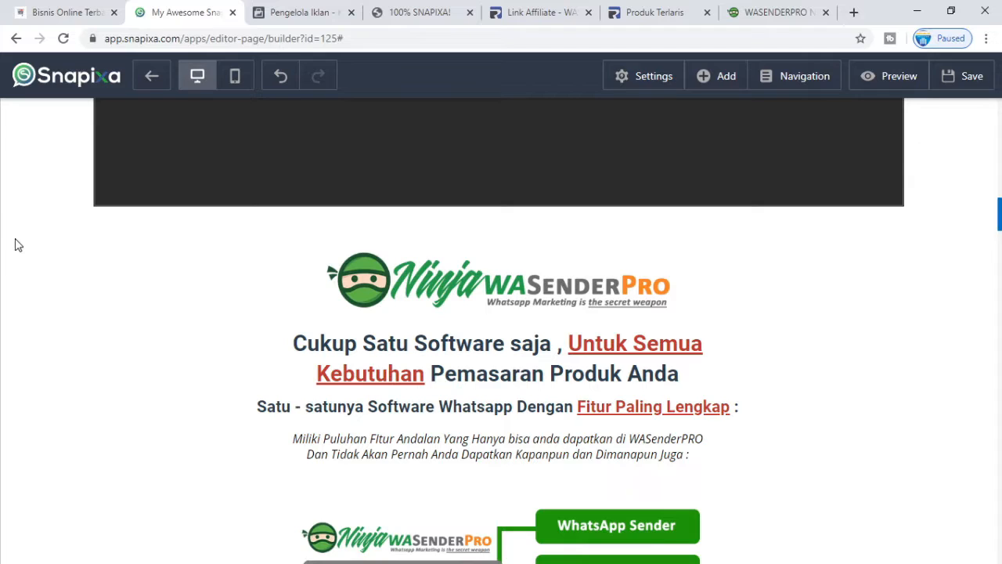
scroll(43, 231, "down", 7)
scroll(43, 231, "down", 15)
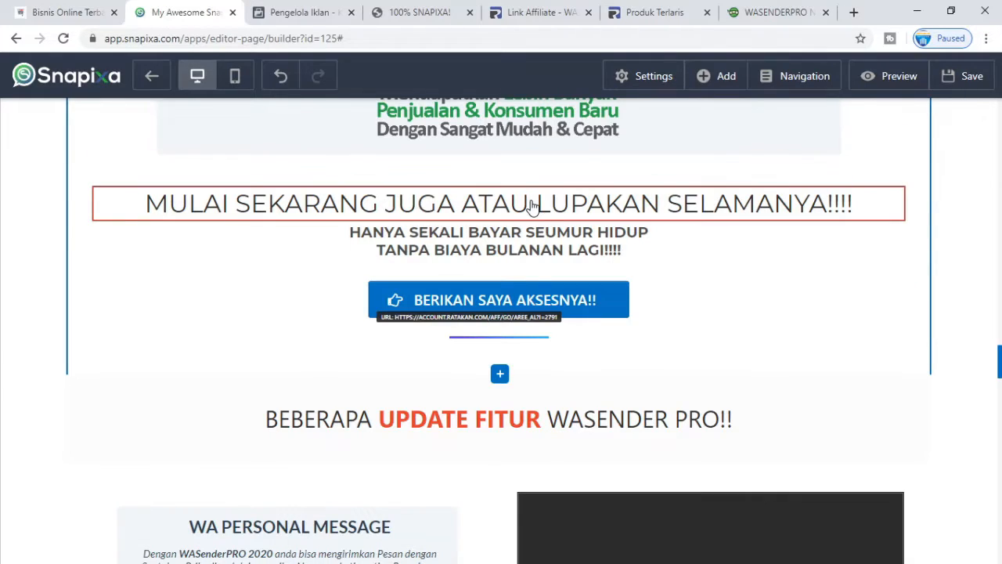
Step: Save and publish the page, and set its SEO title to "WAsender PRo"
left_click(976, 72)
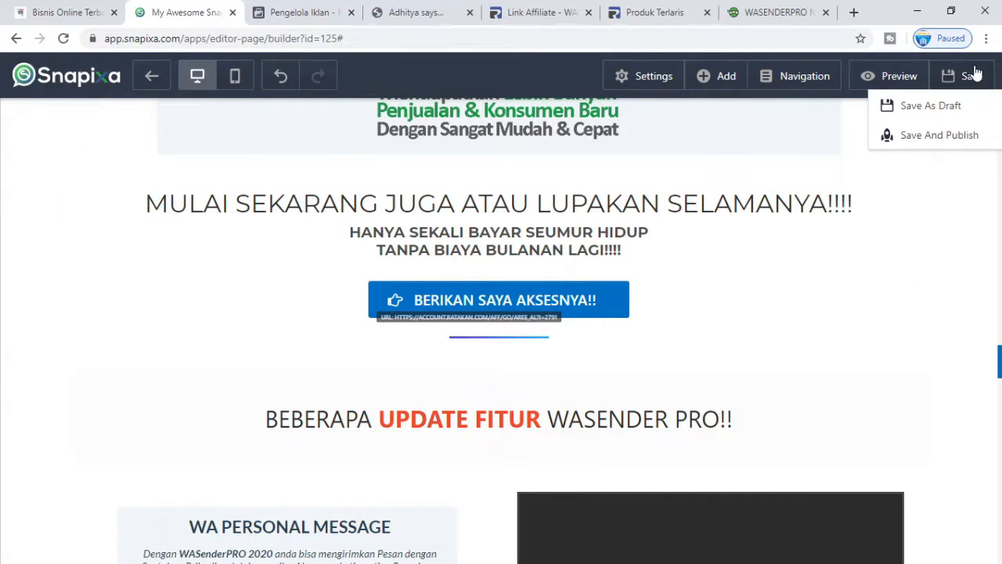
left_click(950, 137)
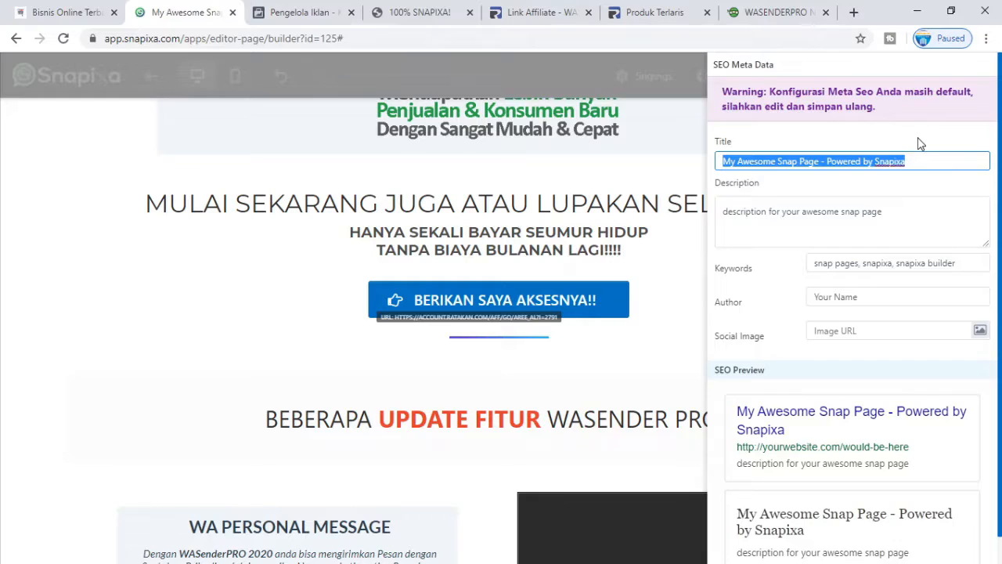
scroll(883, 279, "down", 1)
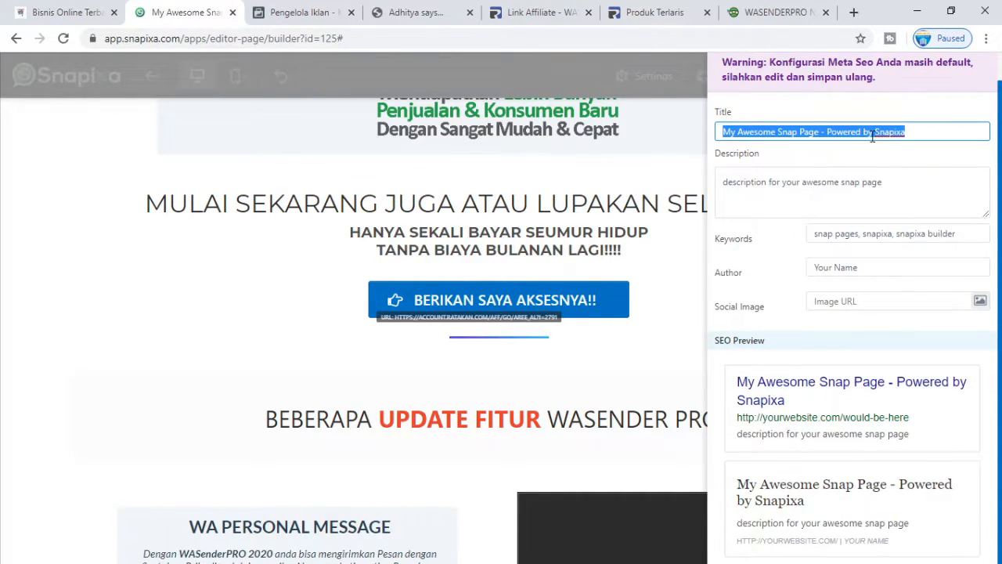
type("WAsen")
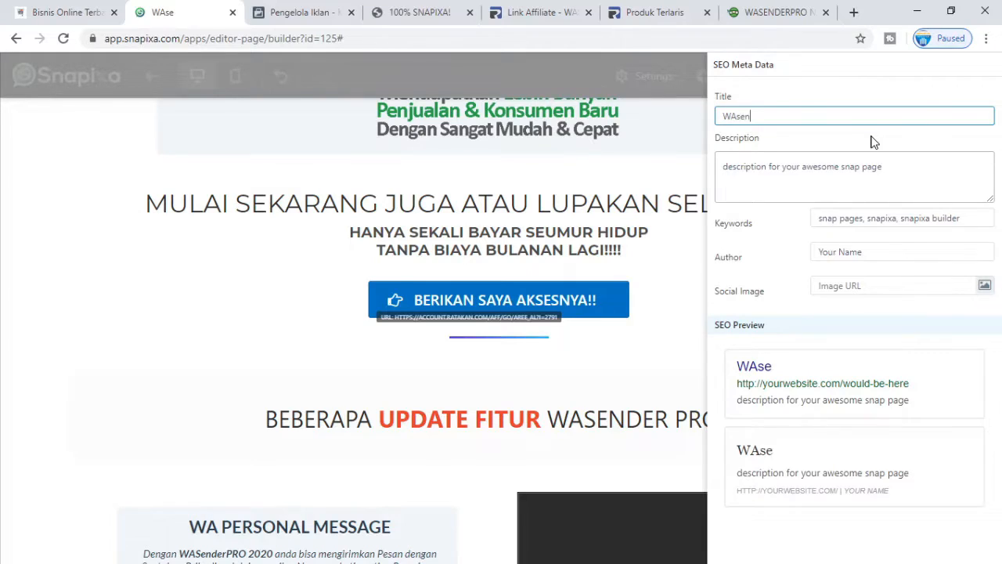
type("der PRo")
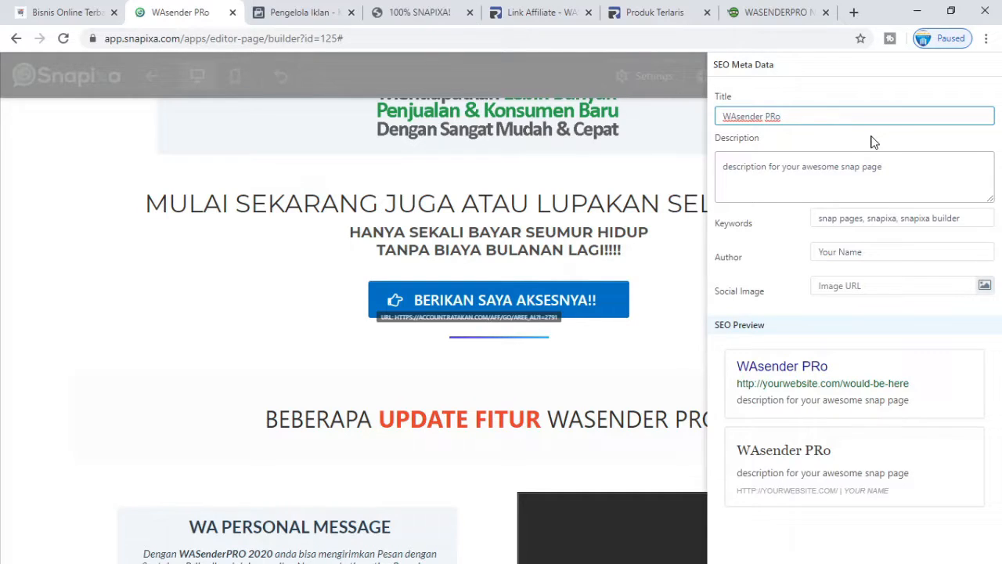
Step: Replace the SEO description with "Satu tools untuk semua kebutuhan kamu para internet marketre" and close the SEO meta data
left_click(785, 170)
type("Sa")
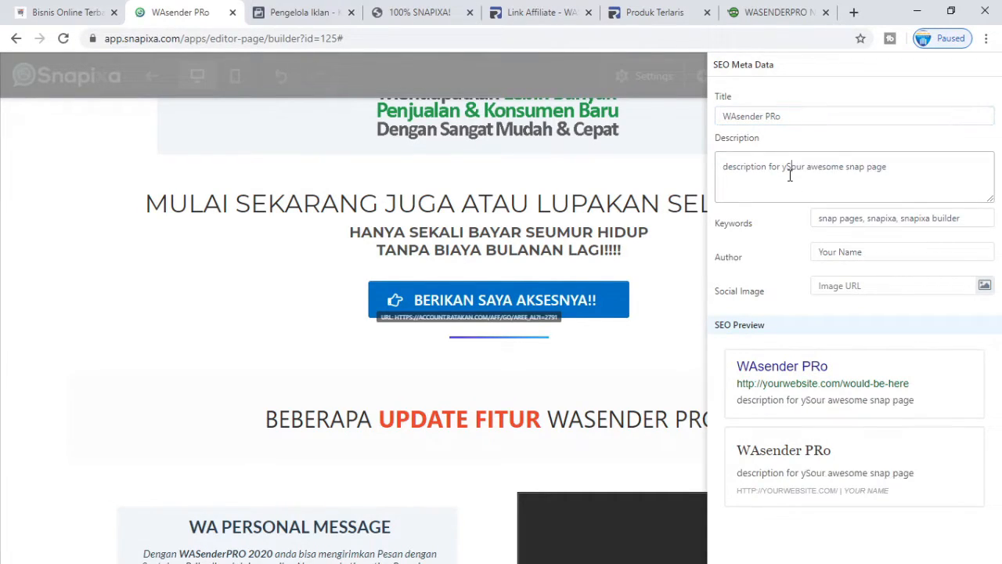
key("Right")
key("Right")
key("Right")
key("Right")
key("Right")
key("Right")
key("Right")
key("Right")
key("Right")
key("Right")
key("Right")
key("Right")
key("Right")
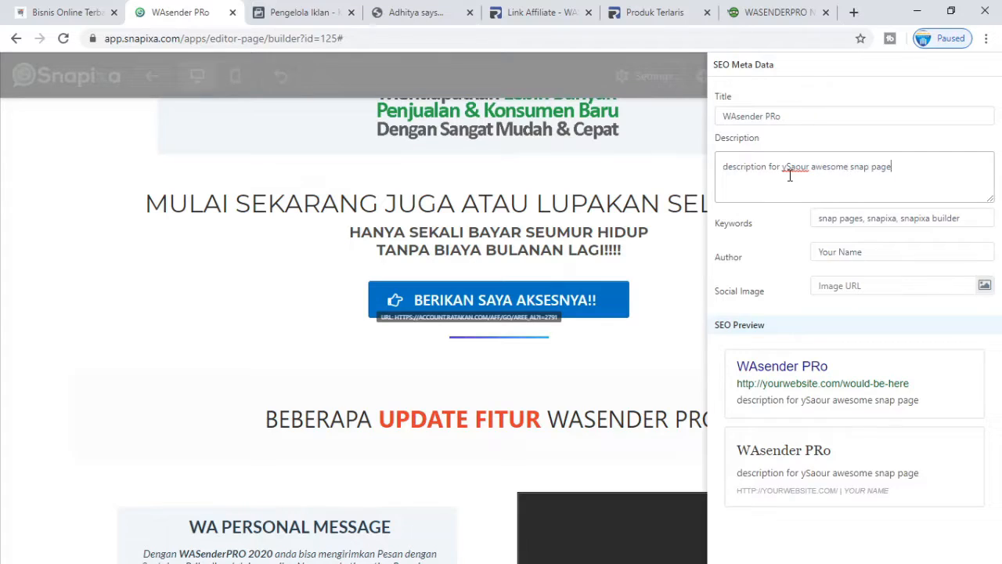
key("BackSpace")
key("BackSpace")
key("BackSpace")
key("BackSpace")
key("BackSpace")
key("BackSpace")
key("BackSpace")
key("BackSpace")
key("BackSpace")
key("BackSpace")
key("BackSpace")
key("BackSpace")
key("BackSpace")
key("BackSpace")
key("BackSpace")
key("BackSpace")
key("BackSpace")
key("BackSpace")
key("BackSpace")
key("BackSpace")
type("Satu tools untuk sem")
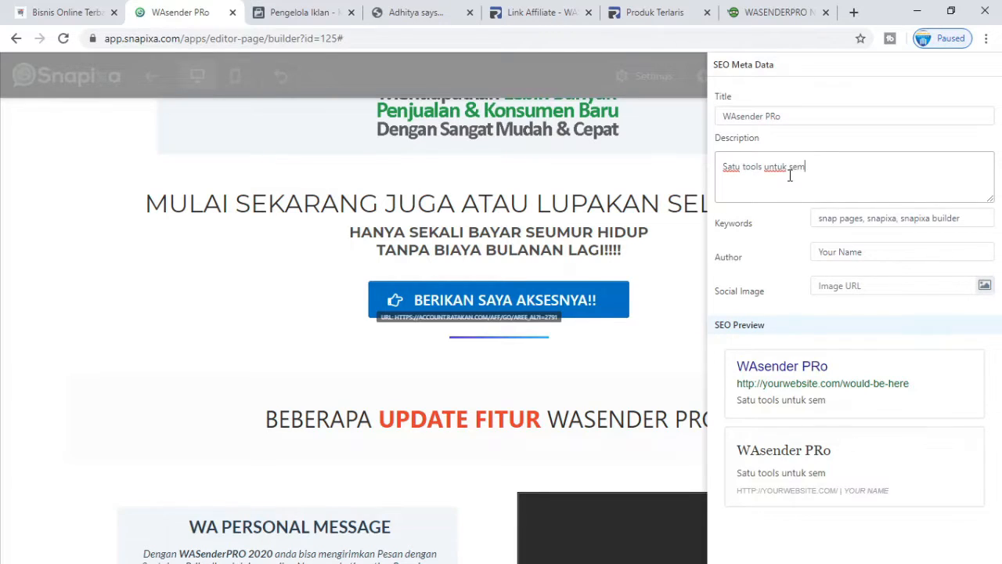
type("ua kebutuhan ")
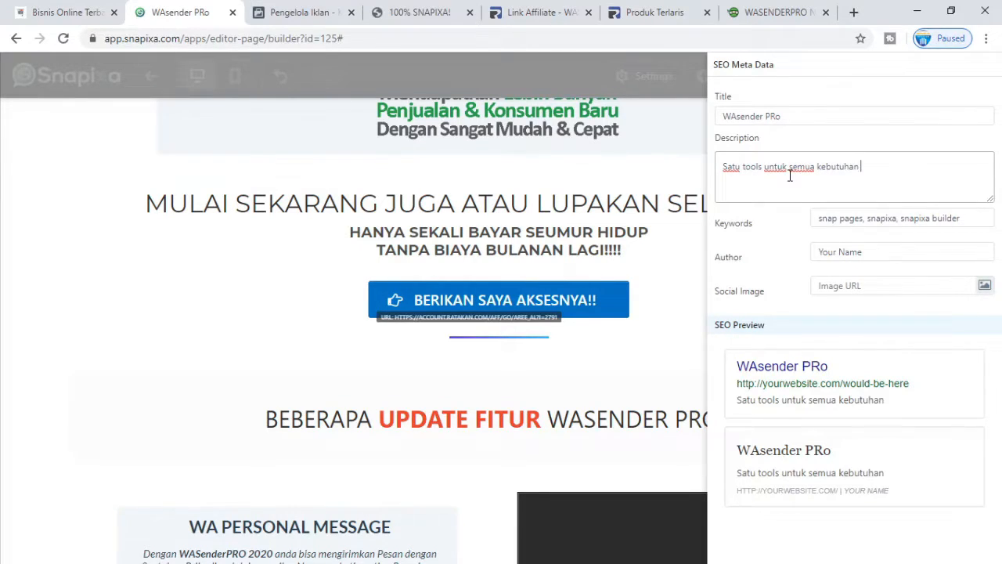
type("kamu para internet marketre")
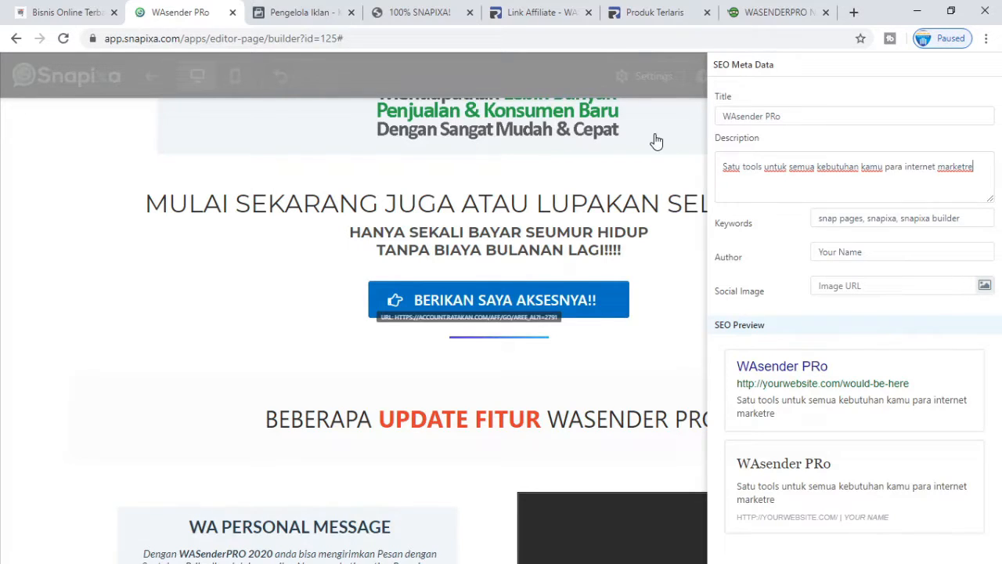
left_click(684, 158)
Step: Save and publish the page with the updated SEO data, and open its preview
left_click(973, 78)
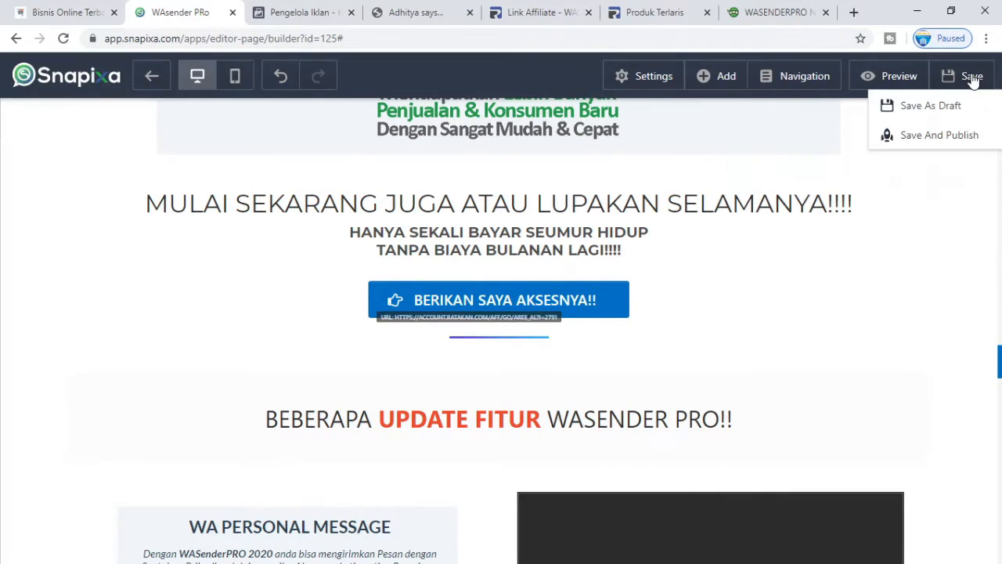
left_click(936, 133)
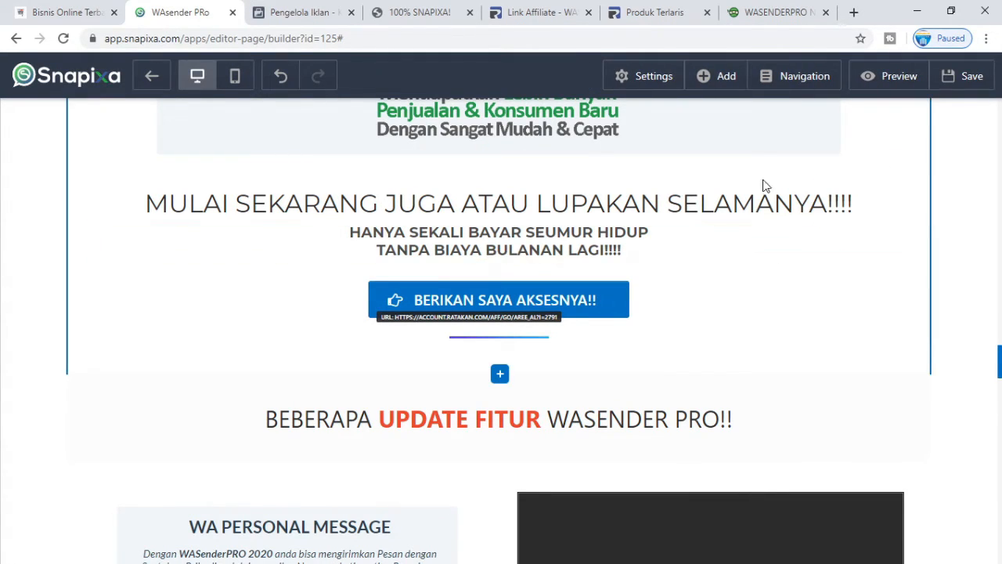
left_click(662, 77)
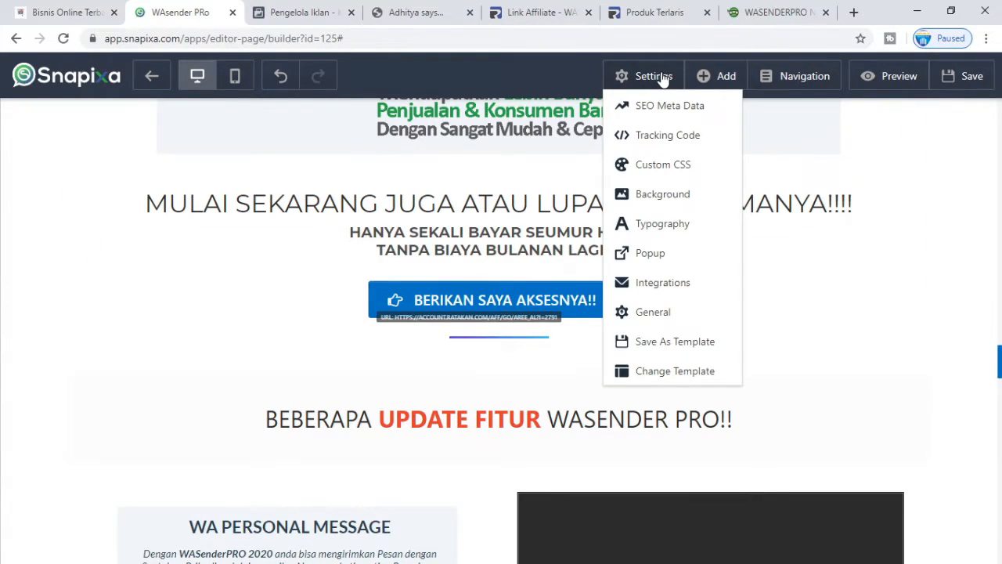
left_click(906, 76)
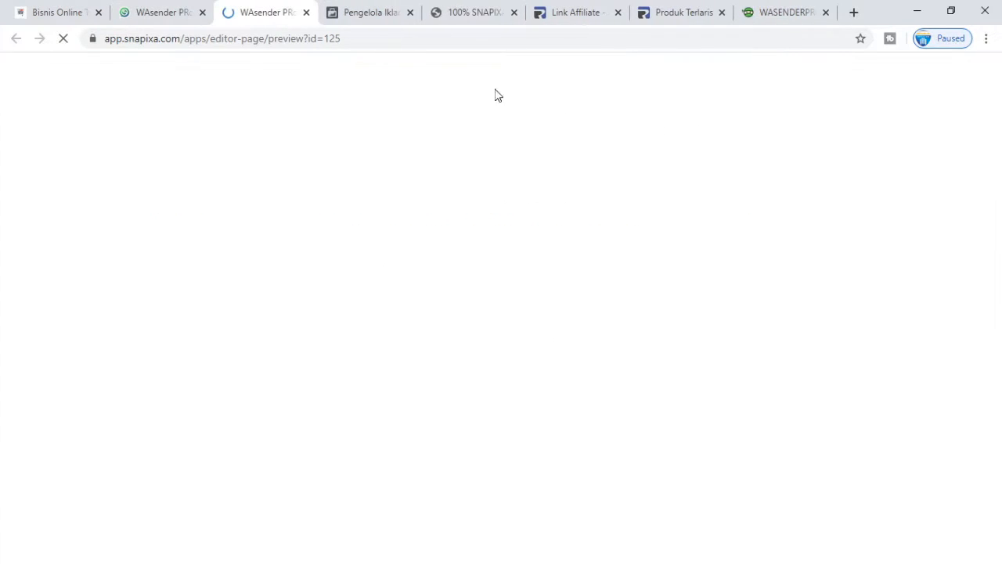
Step: Close the preview, return to the page overview, and open the published afiliasi-wa-sender URL in a new browser tab
left_click(306, 13)
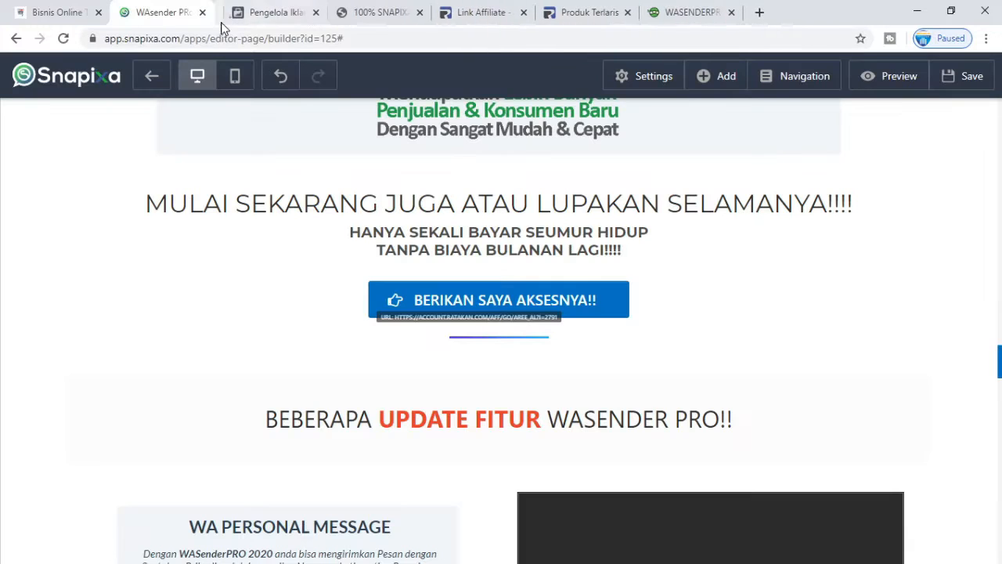
left_click(152, 78)
left_click_drag(448, 189, 141, 196)
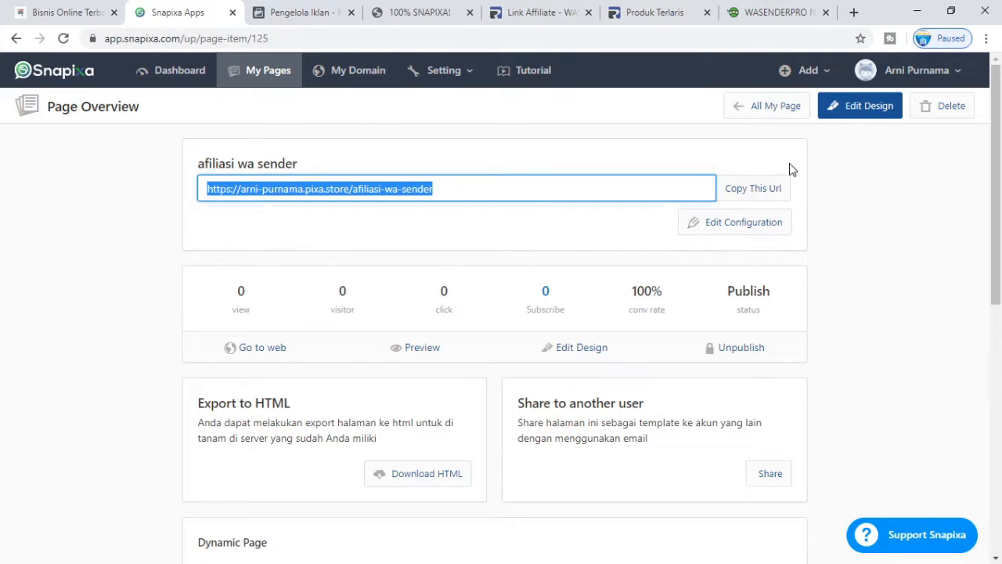
left_click(853, 12)
key("ctrl+v")
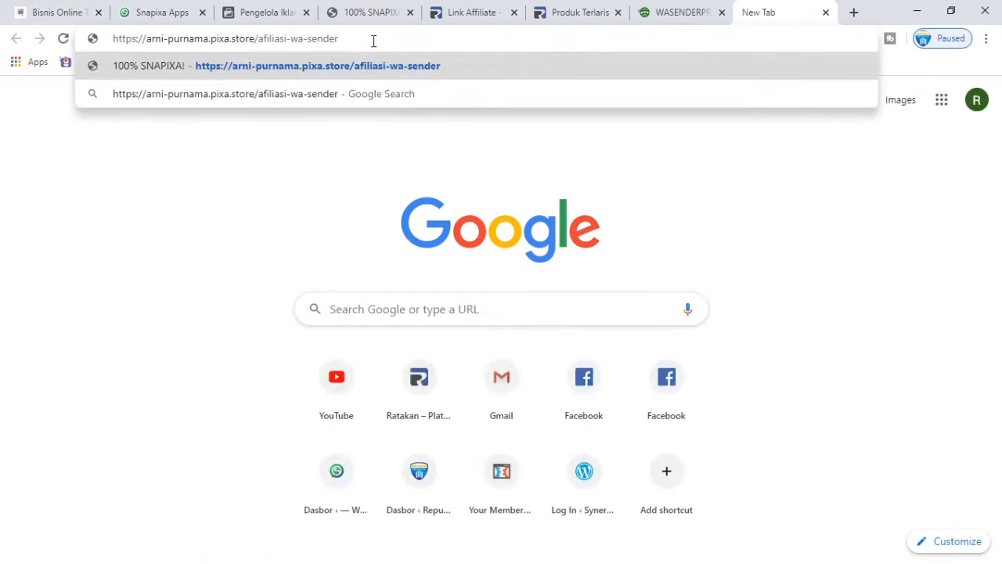
key("Return")
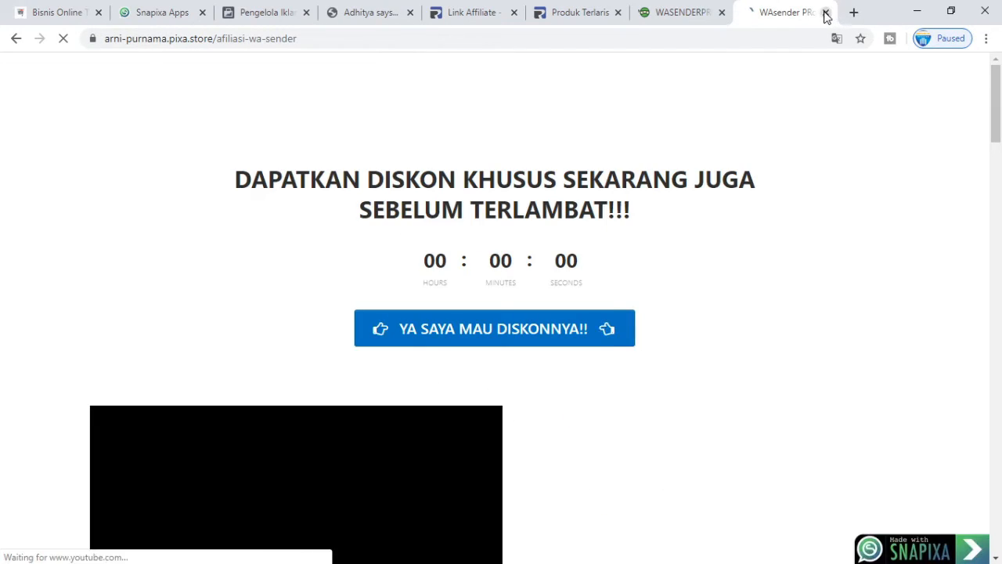
Step: Look through the published landing page from the countdown down to the WASender Pro feature update section
scroll(738, 201, "down", 15)
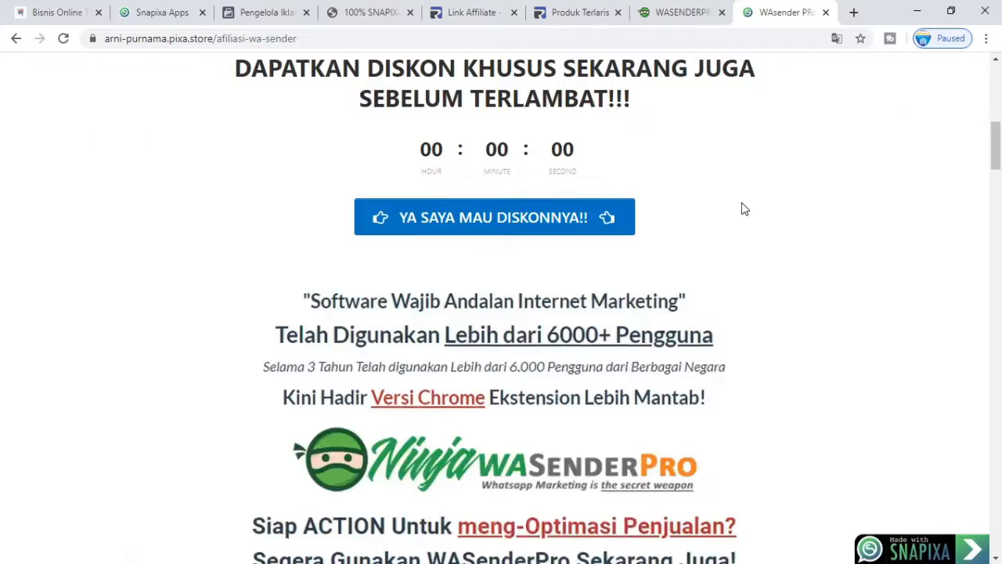
scroll(736, 207, "down", 20)
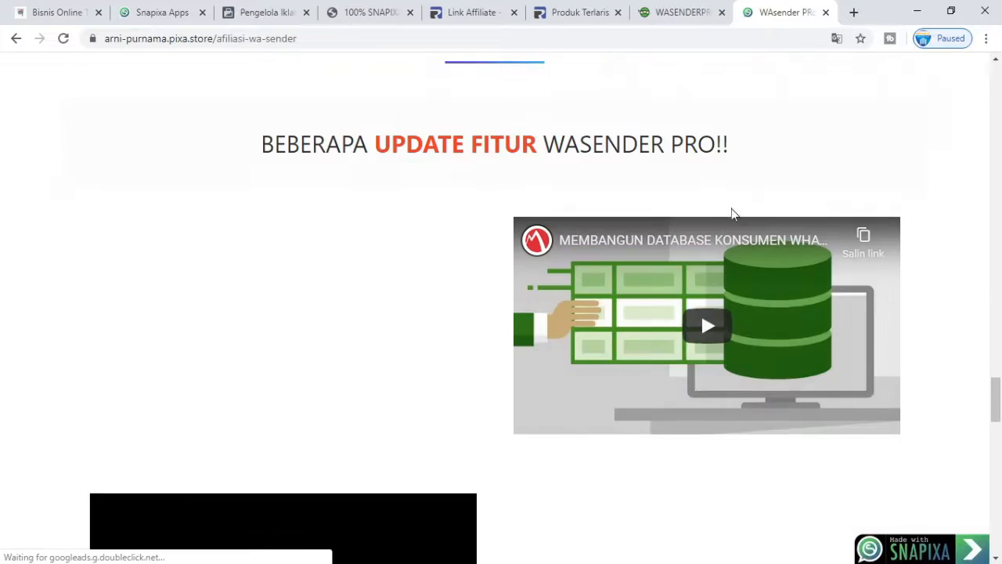
scroll(729, 219, "up", 10)
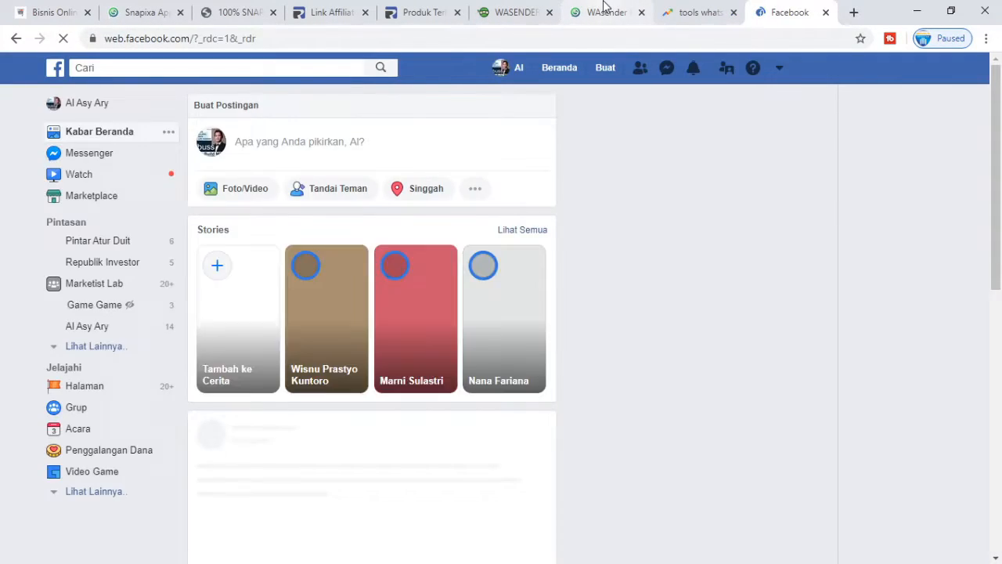
left_click(605, 11)
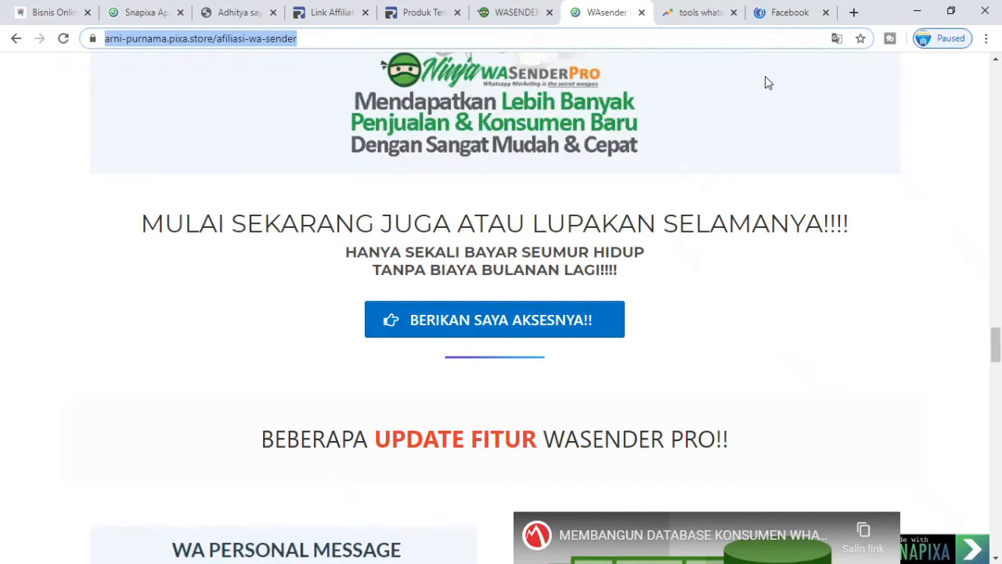
Step: Switch to Facebook and open the BisnisOnlineAri ad account of the Bisnis Ari business in Ads Manager
left_click(787, 11)
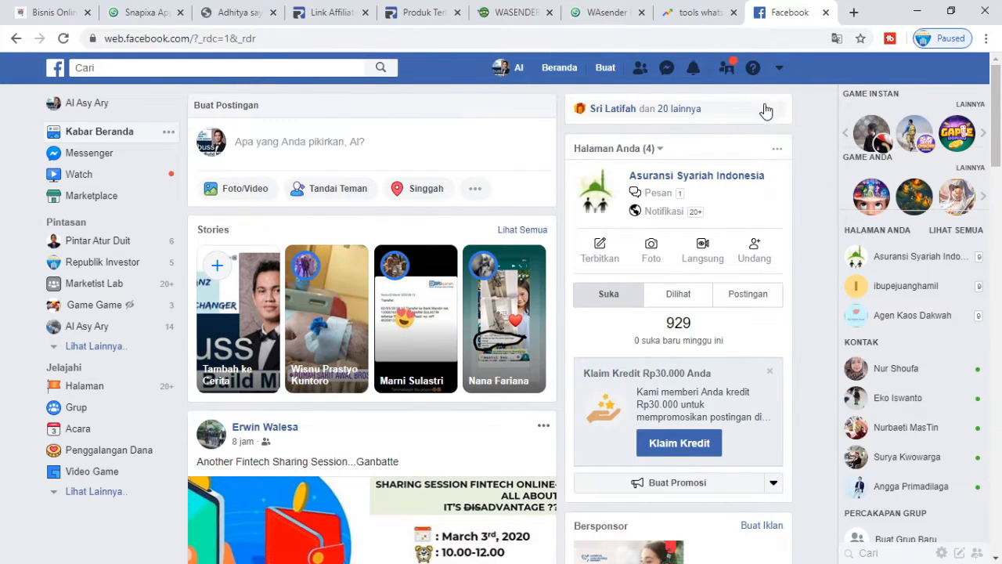
left_click(780, 69)
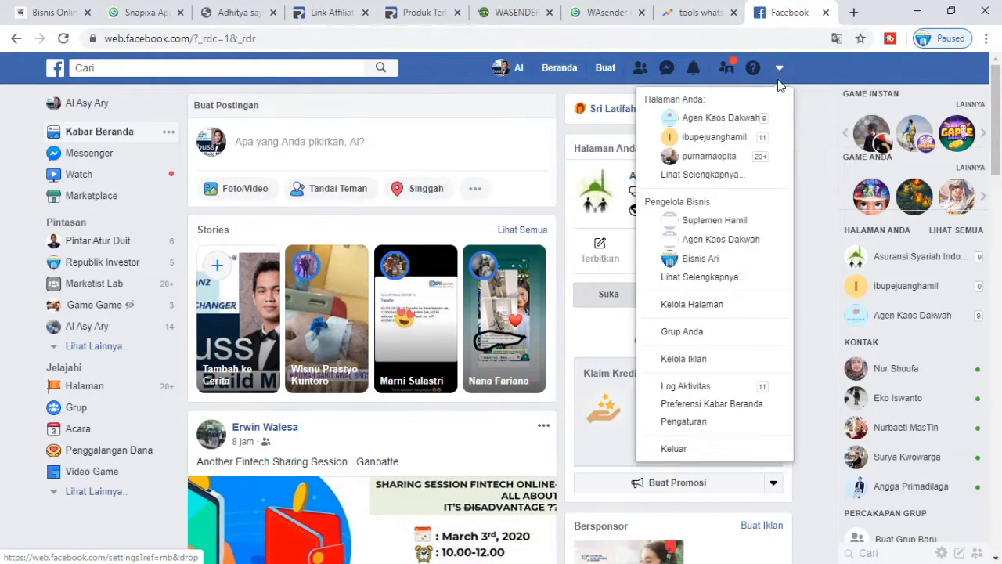
left_click(717, 265)
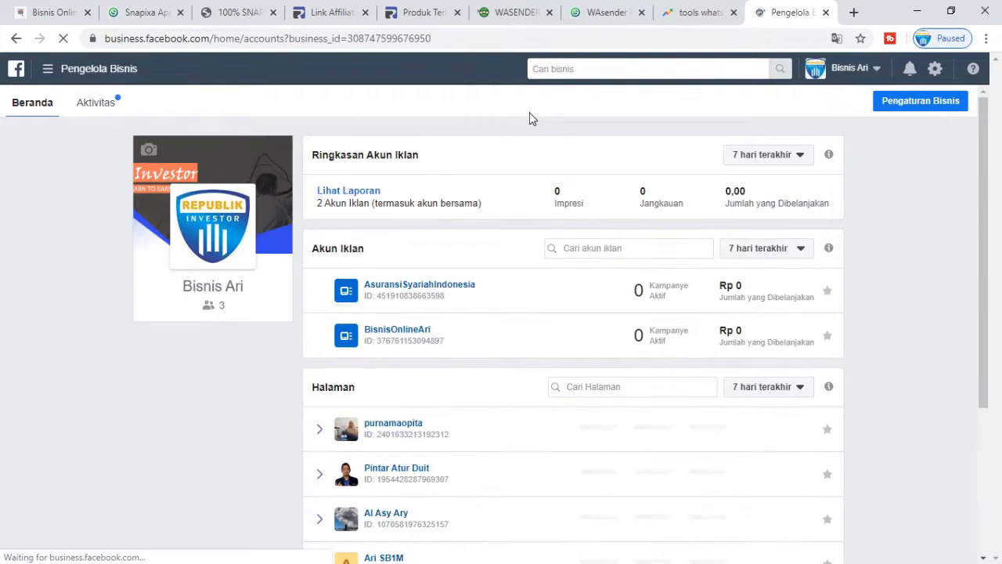
left_click(429, 335)
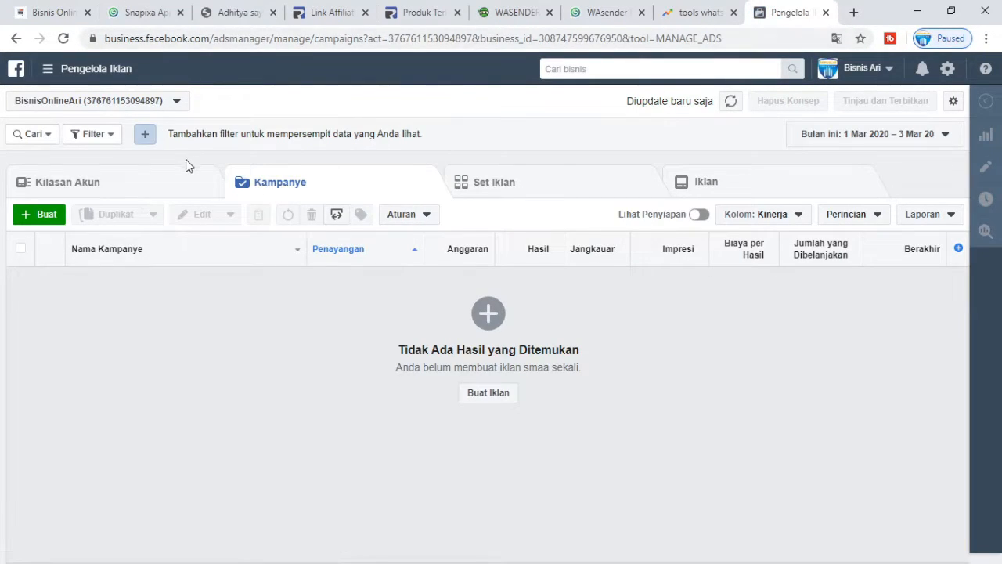
Step: Switch Ads Manager to the personal ad account and look through its campaign list
left_click(174, 111)
left_click(112, 200)
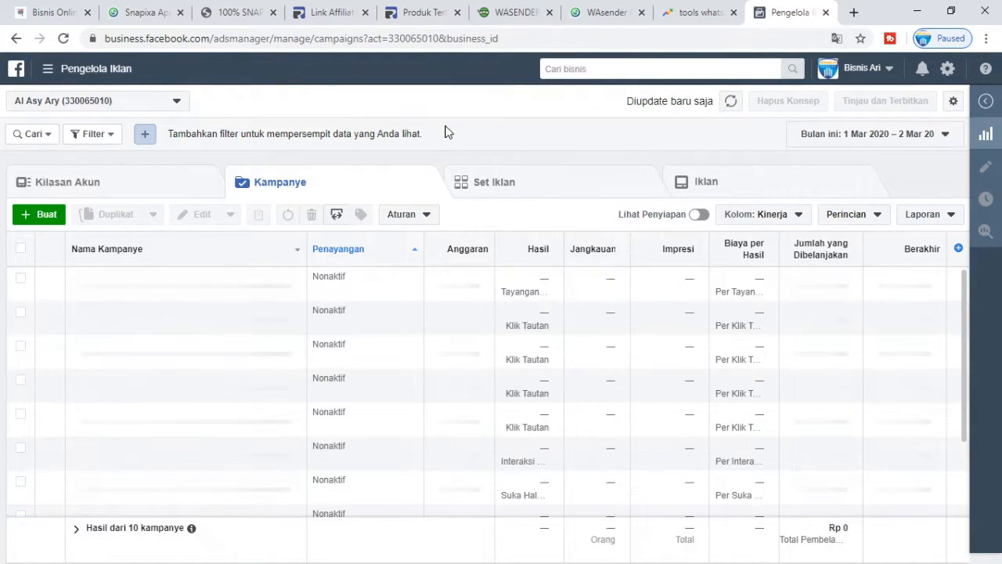
scroll(440, 281, "down", 3)
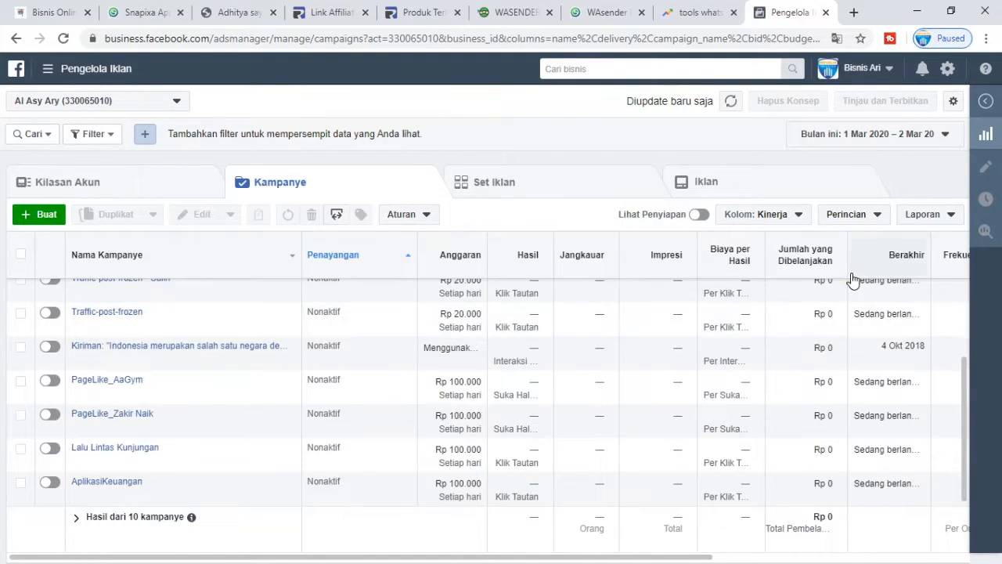
scroll(619, 356, "up", 3)
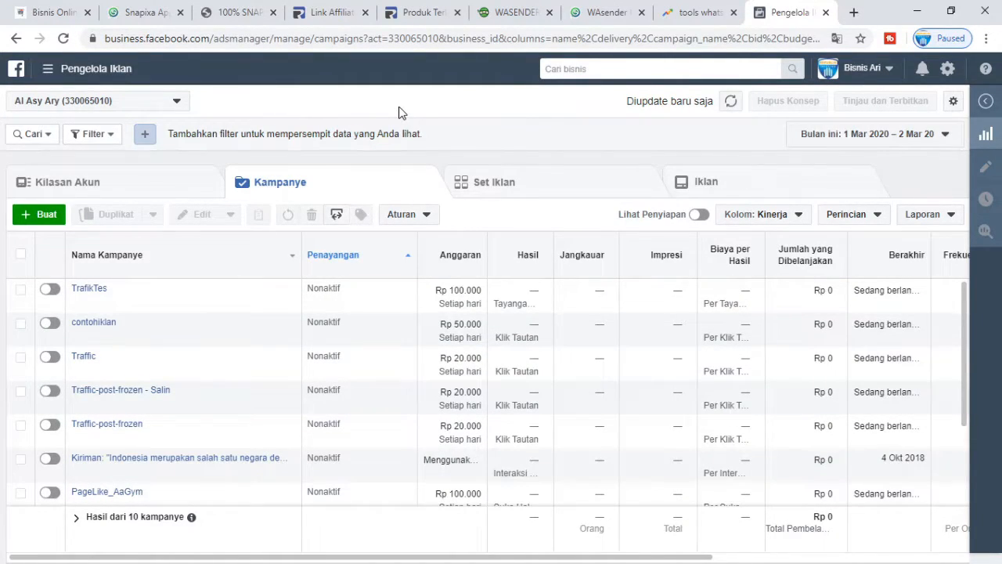
Step: Start a new ad campaign from scratch with the marketing objective "Lalu Lintas Kunjungan"
left_click(39, 213)
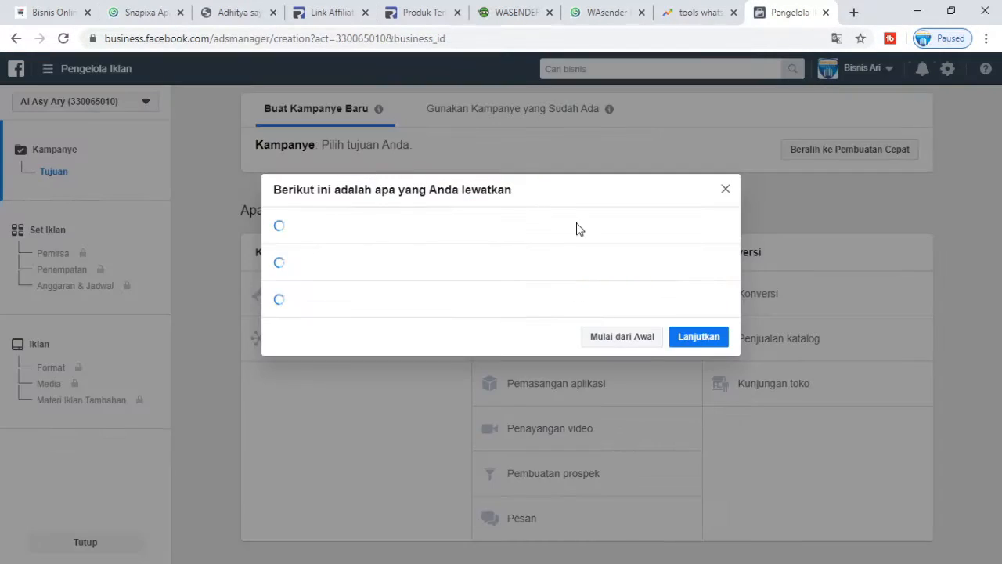
left_click(727, 191)
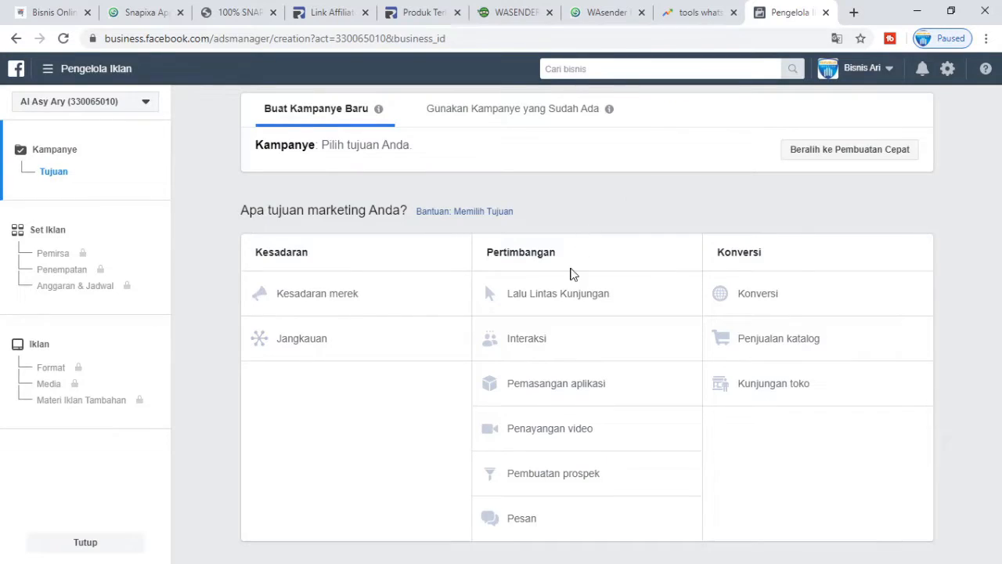
left_click(575, 293)
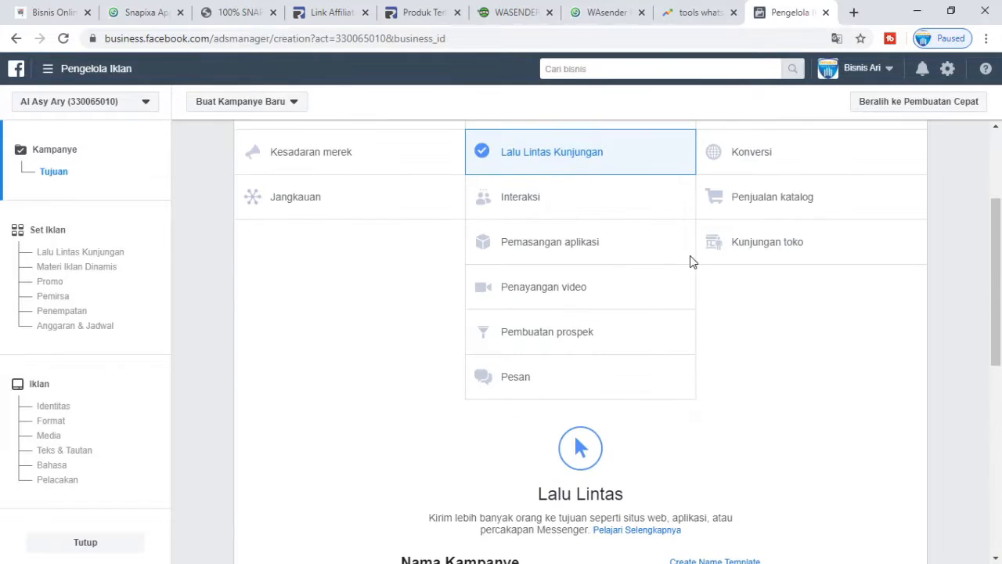
Step: Set the daily campaign budget to Rp 1500 and continue to the ad set settings
scroll(690, 261, "down", 6)
left_click_drag(730, 286, 689, 285)
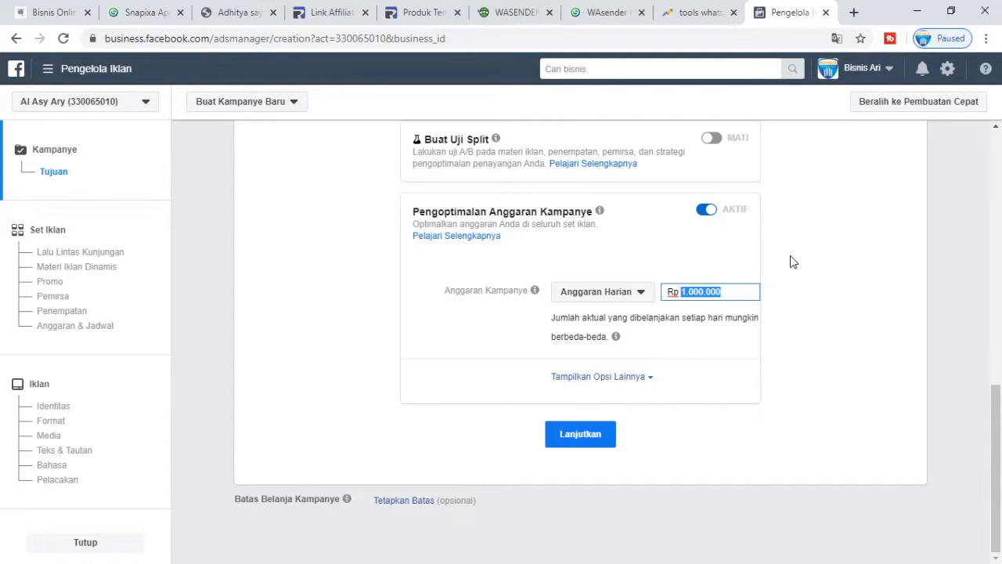
type("1500")
left_click(580, 440)
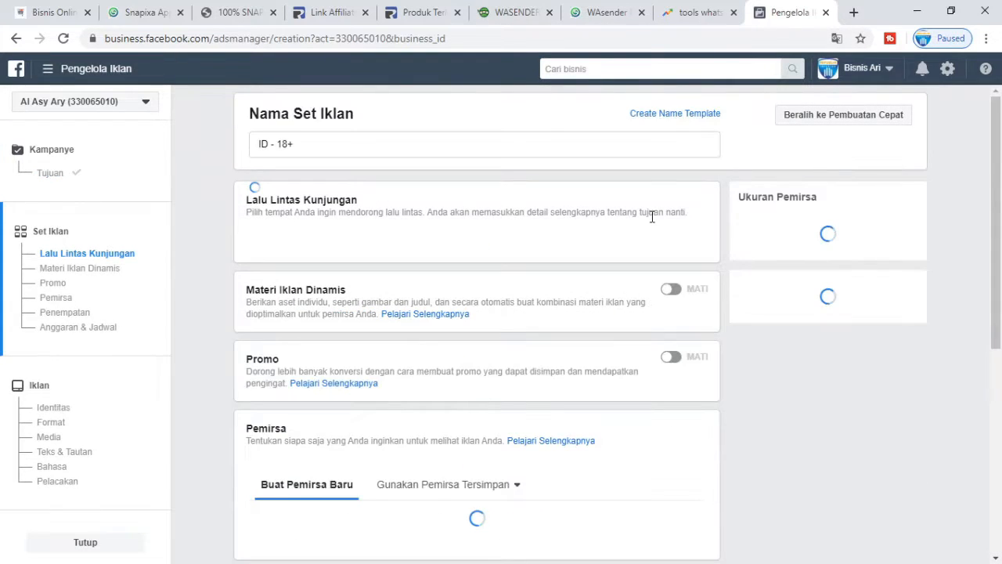
Step: Name the ad set "WA - 25-35" and go to its audience settings
left_click_drag(291, 144, 247, 143)
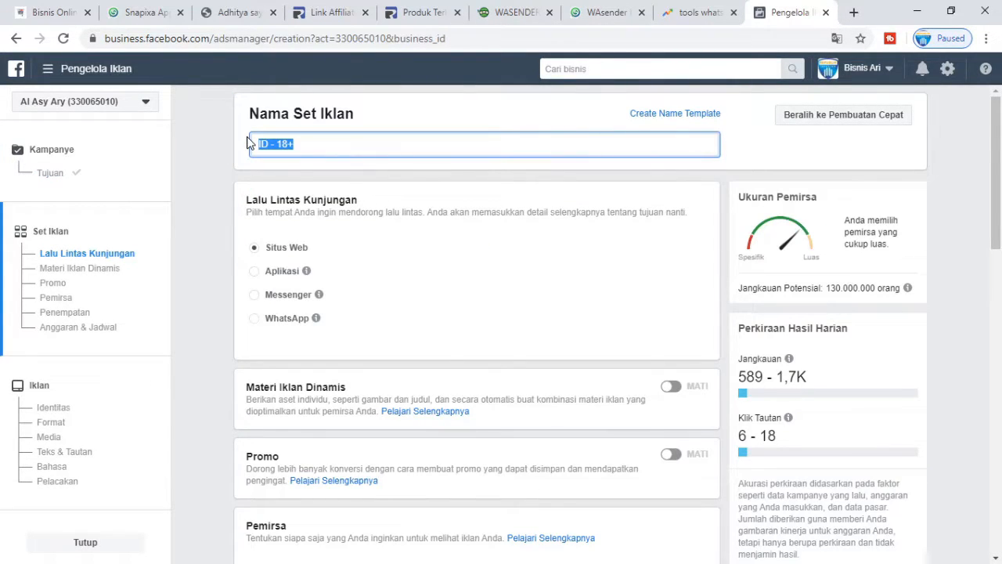
type("WA - 25-35")
scroll(434, 250, "down", 1)
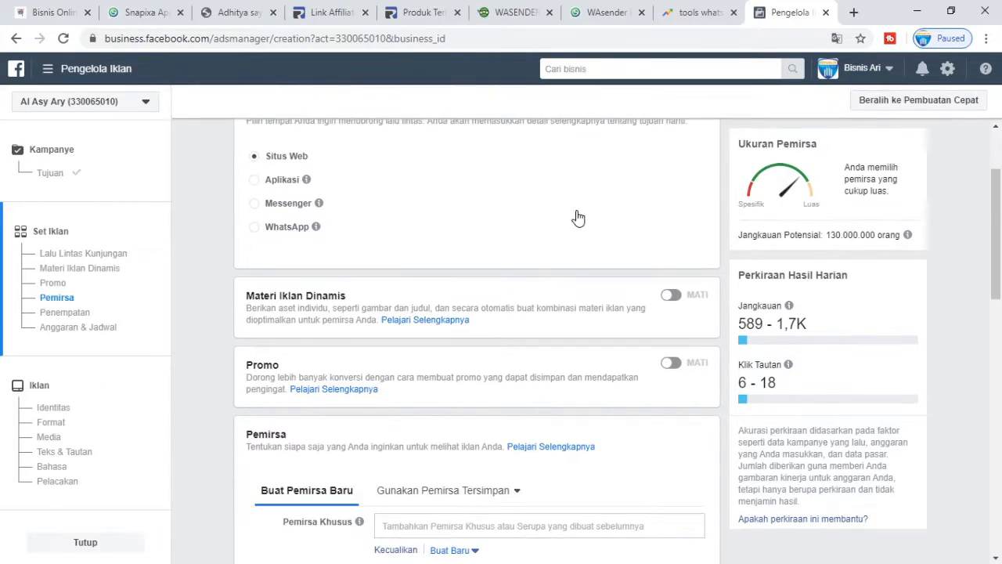
scroll(477, 342, "down", 3)
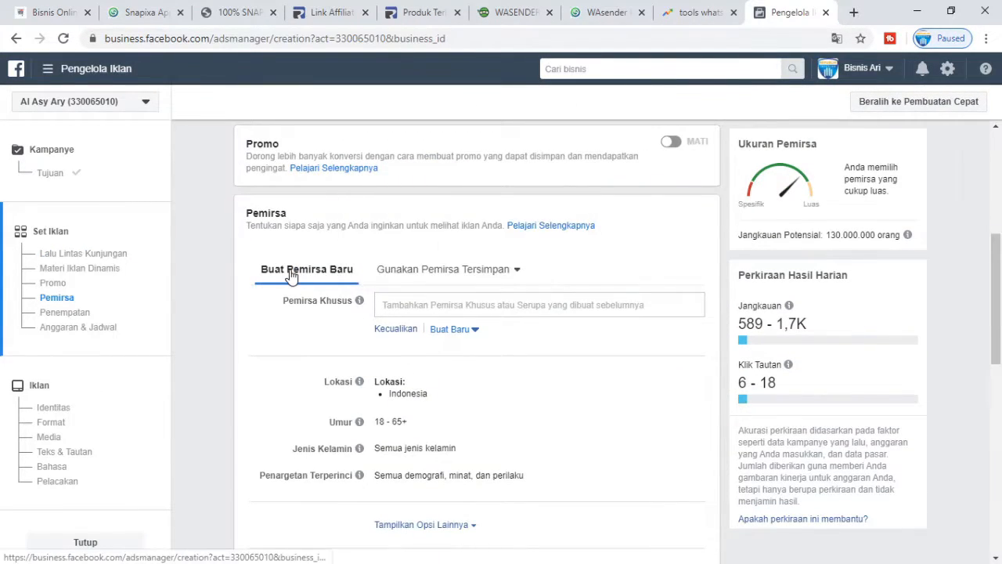
scroll(290, 274, "down", 1)
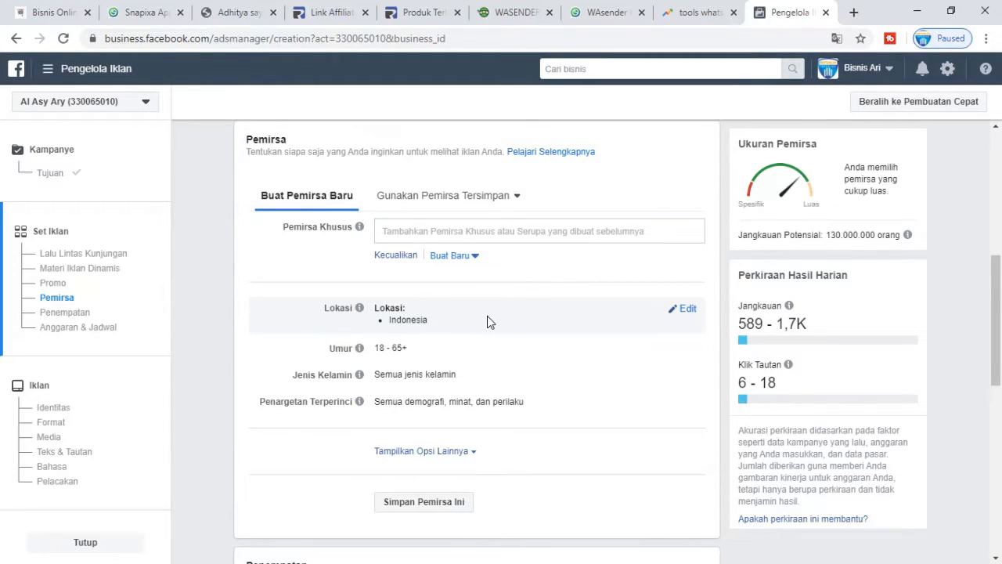
Step: Examine Google Trends for "tools whatsapp", going back from Jawa Barat to all of Indonesia and checking interest by subregion
left_click(685, 8)
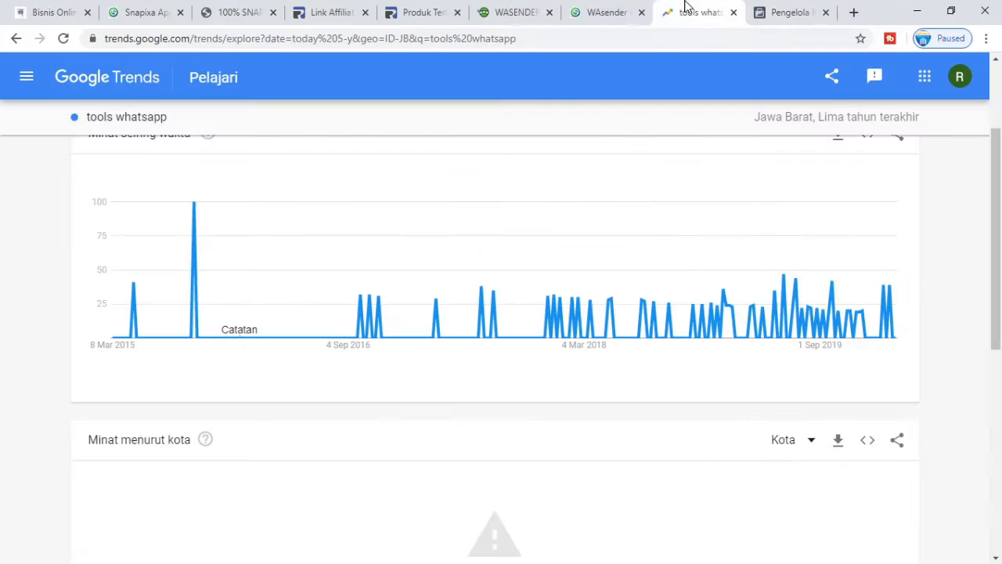
scroll(410, 280, "up", 2)
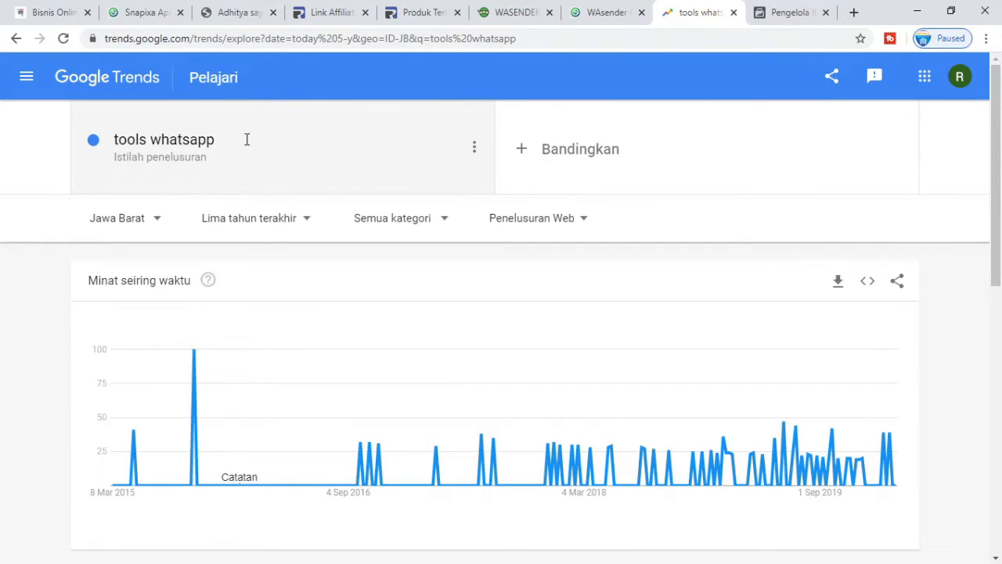
left_click(521, 10)
left_click(603, 11)
left_click(689, 11)
scroll(235, 172, "down", 3)
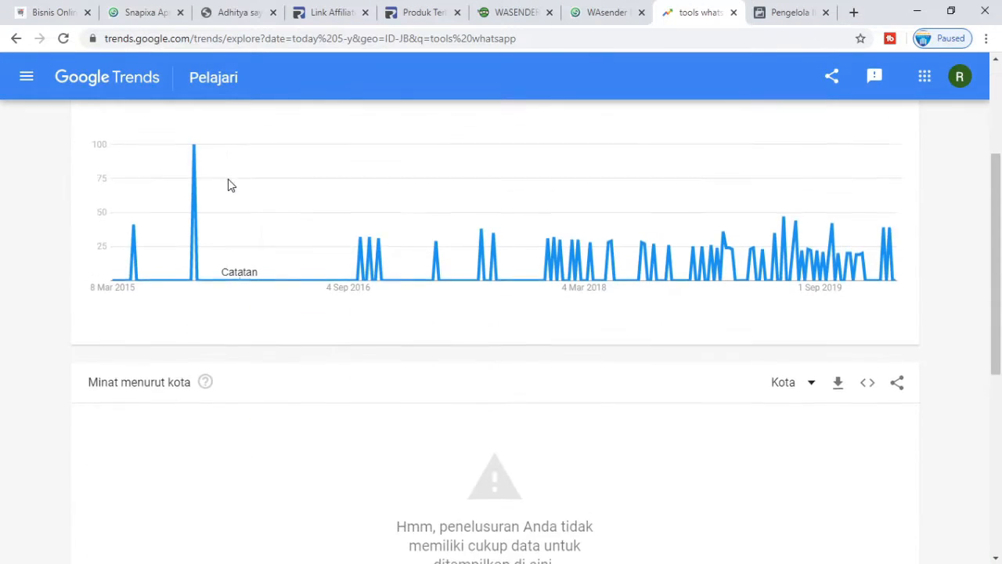
scroll(290, 208, "up", 3)
left_click(15, 38)
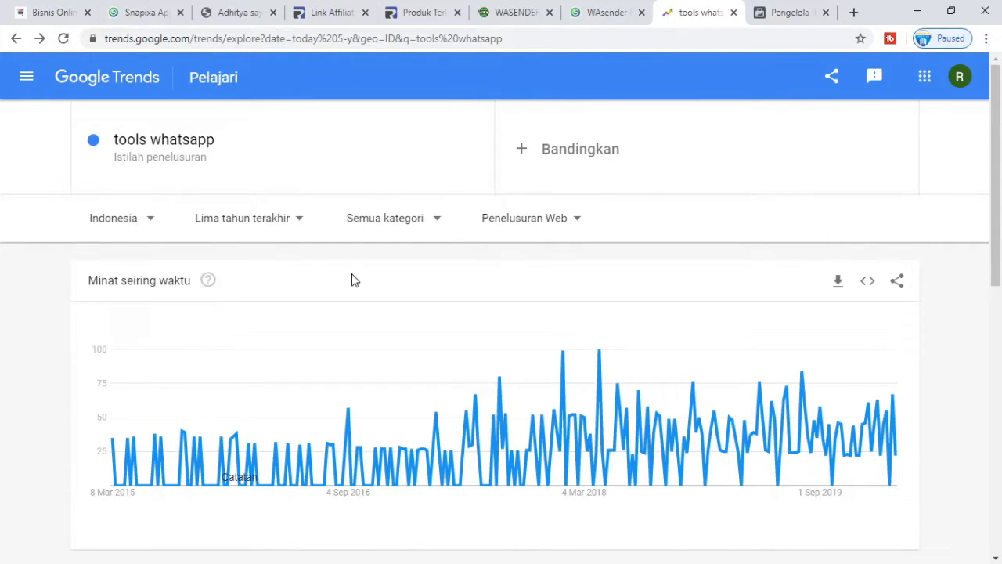
scroll(352, 282, "down", 5)
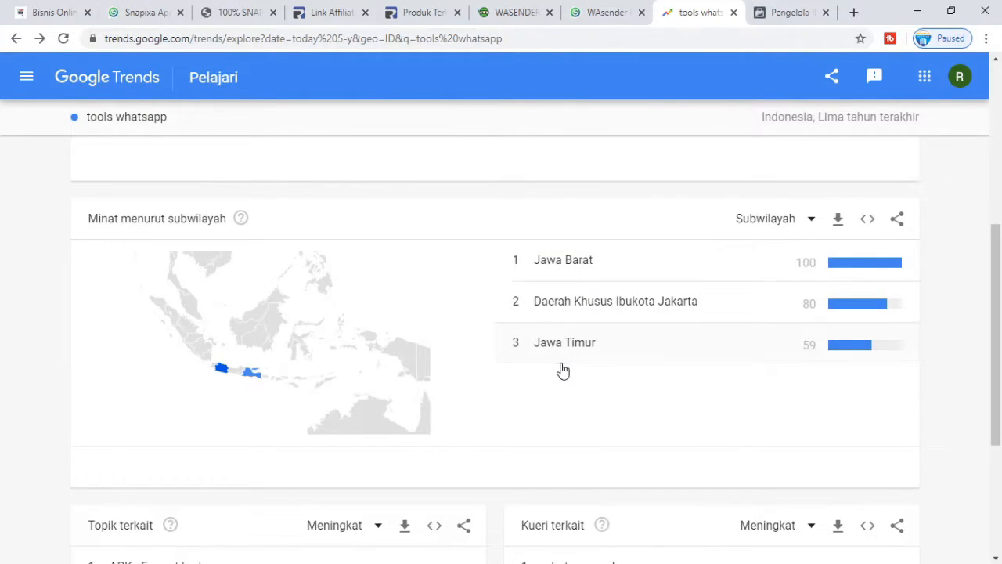
Step: Back in the Facebook ad set's audience settings, replace the Indonesia location with the provinces Jakarta, Jawa Barat and Jawa Timur
left_click(749, 16)
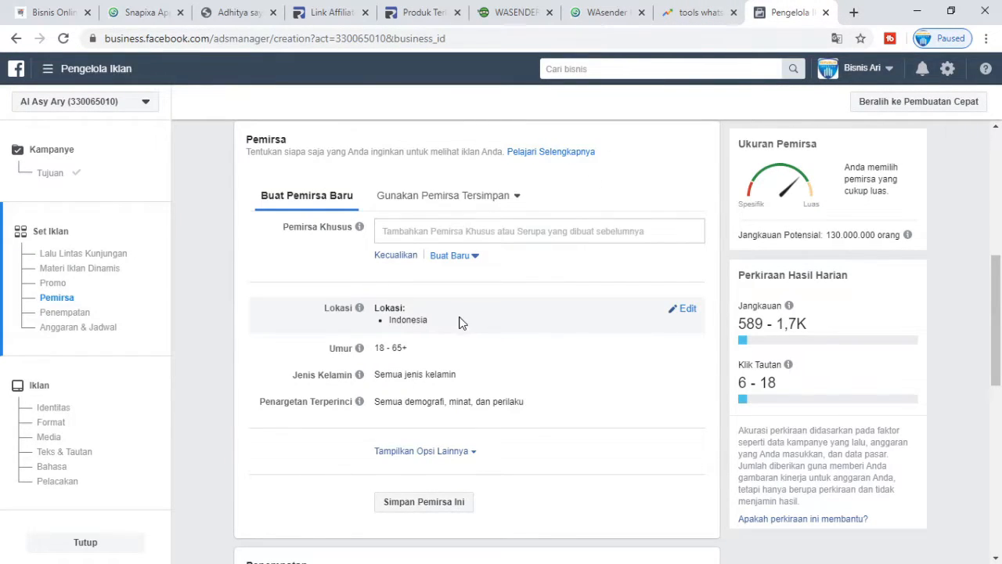
left_click(683, 309)
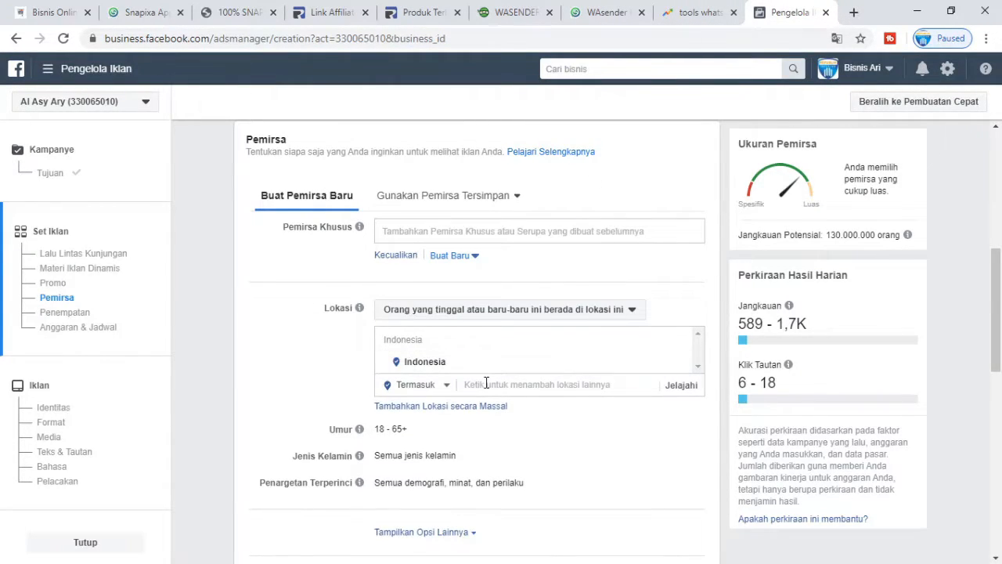
left_click(487, 383)
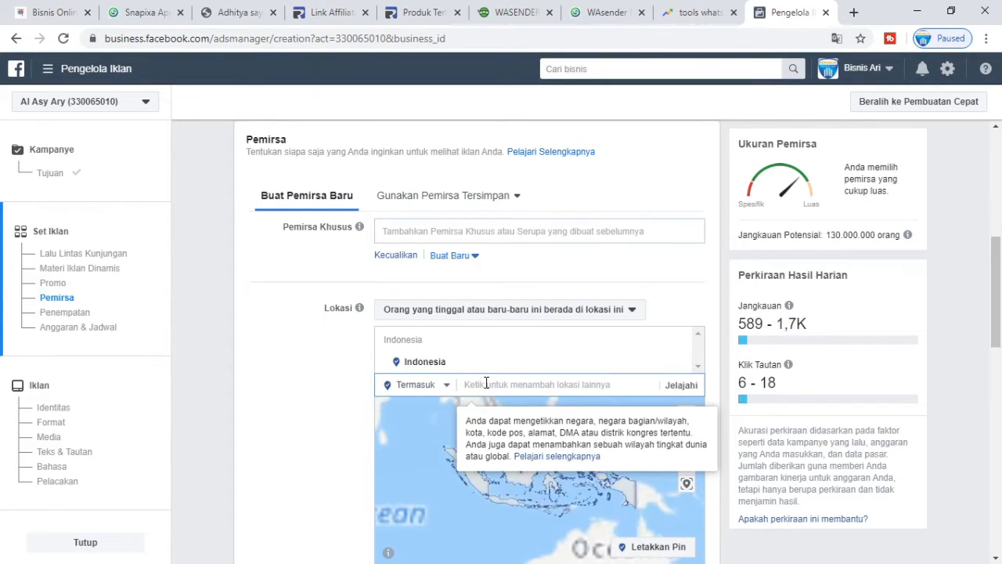
type("jakarta")
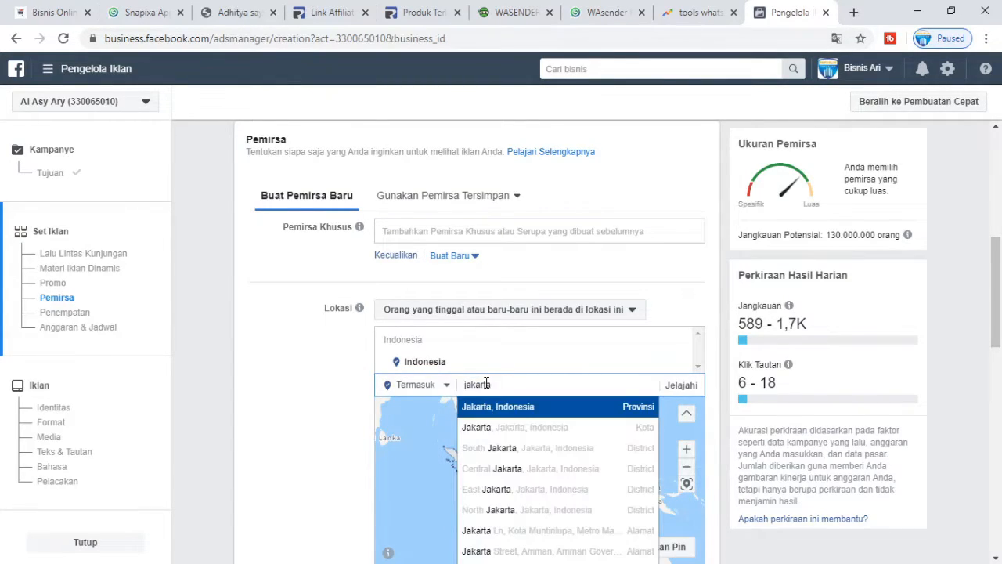
left_click(504, 406)
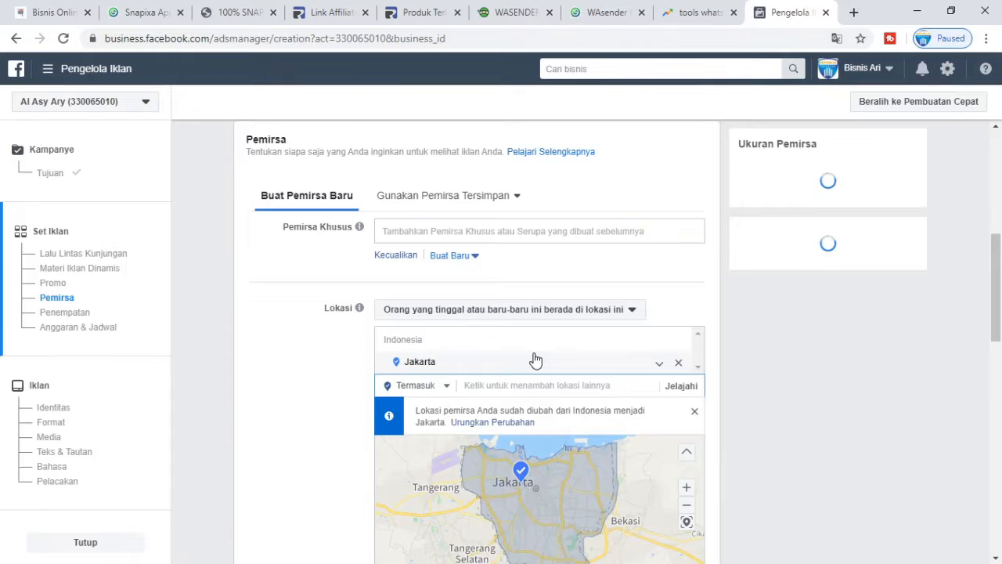
type("jw")
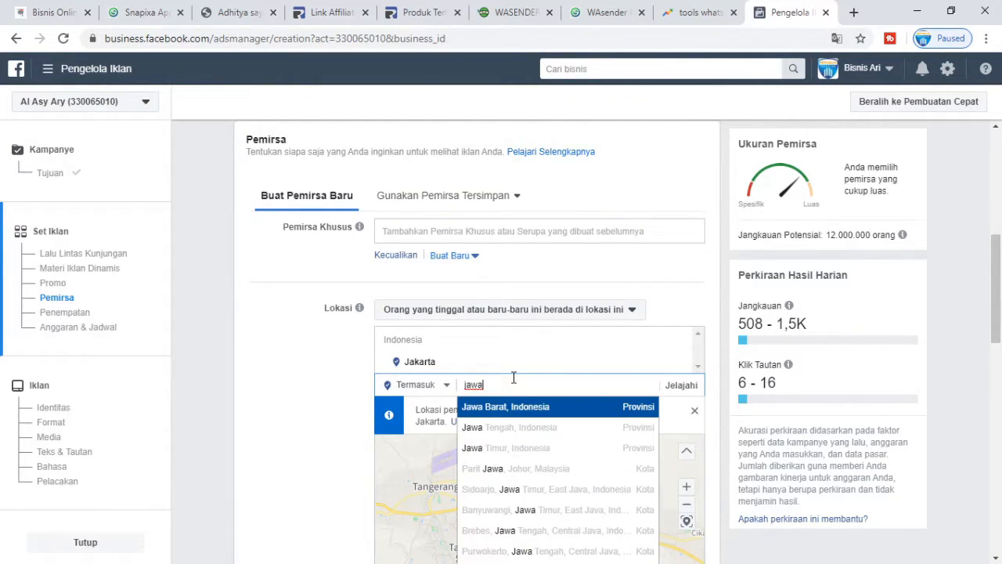
left_click(507, 407)
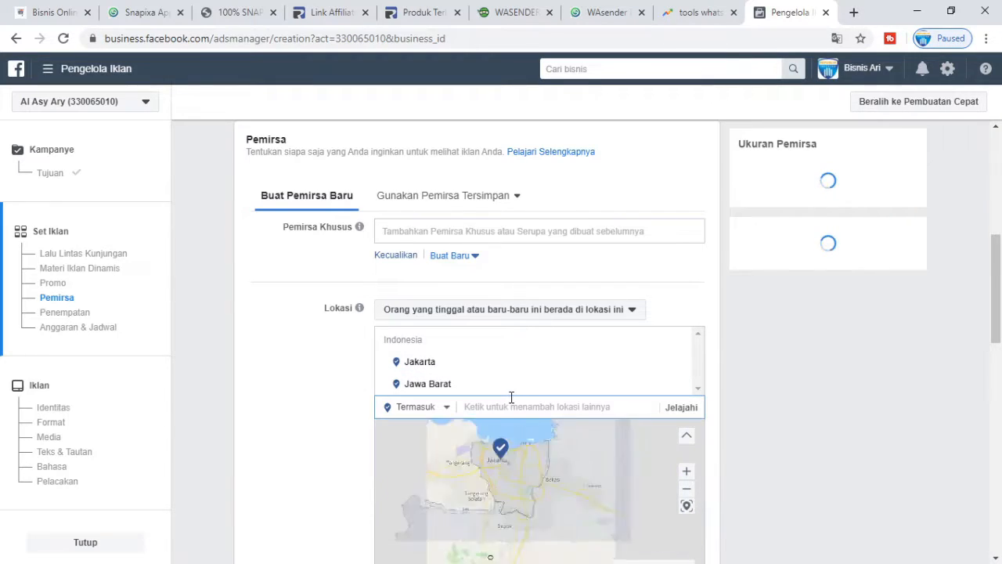
type("jawa to")
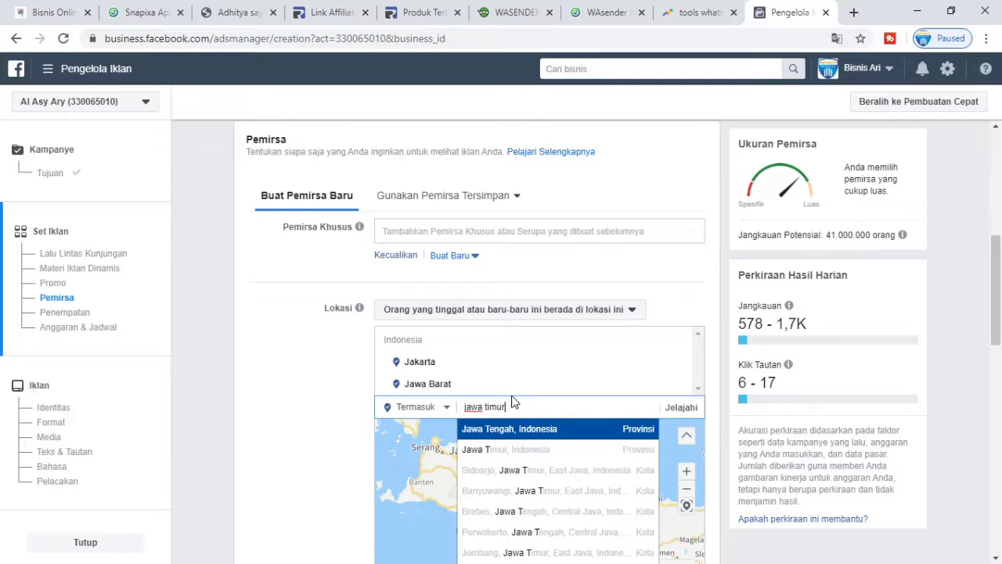
left_click(530, 429)
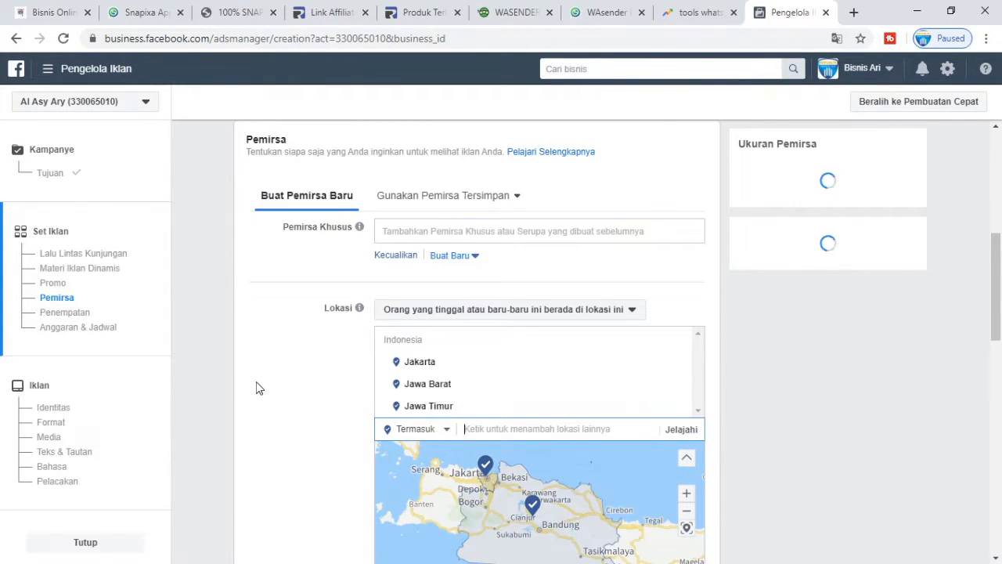
Step: Set the audience's age range to 25–35
scroll(275, 368, "down", 2)
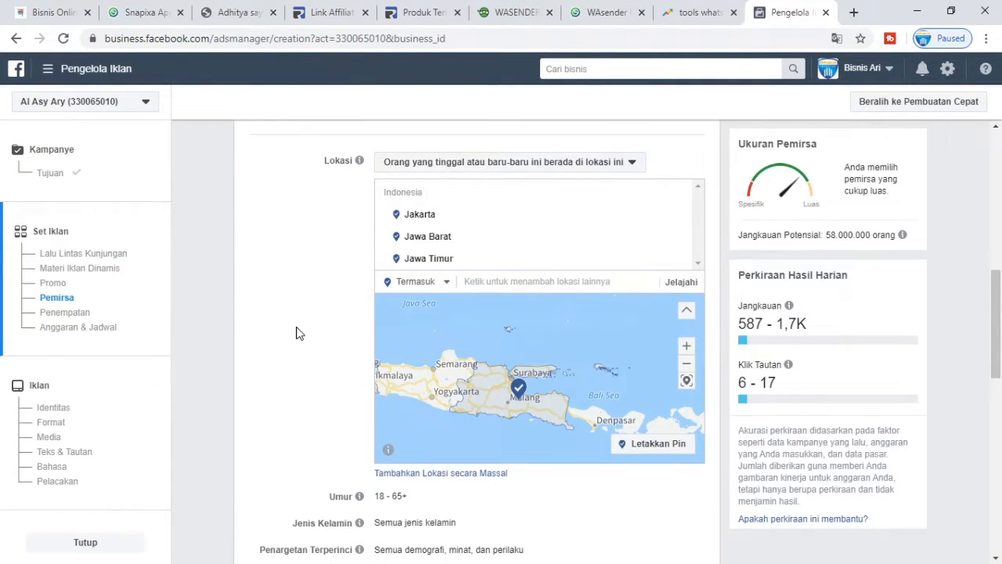
scroll(296, 332, "down", 2)
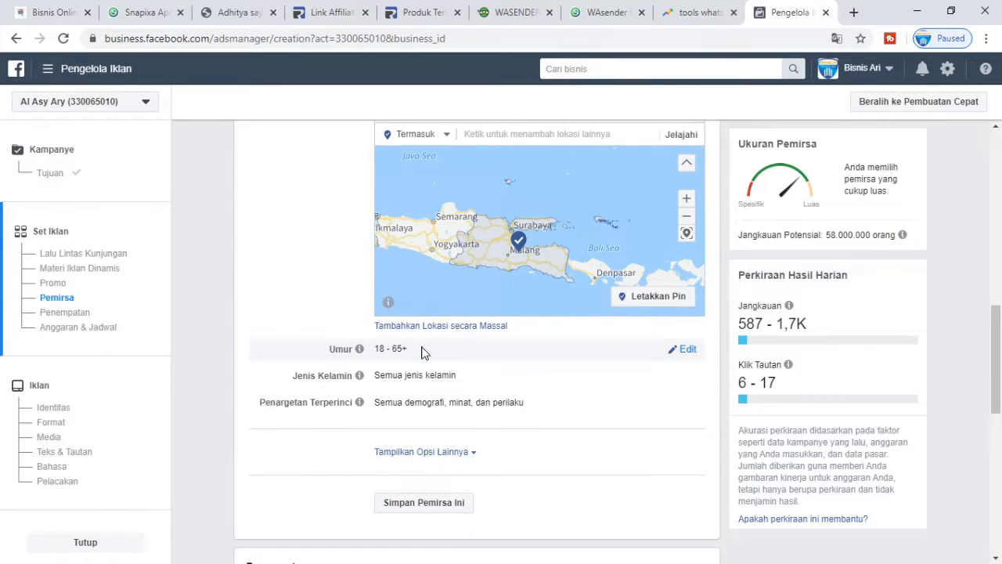
left_click(684, 349)
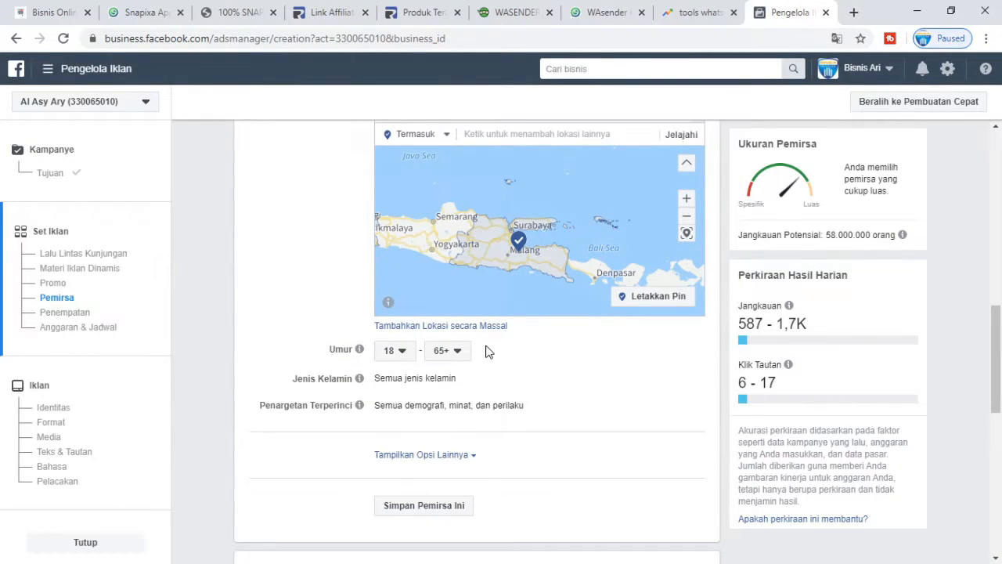
left_click(395, 351)
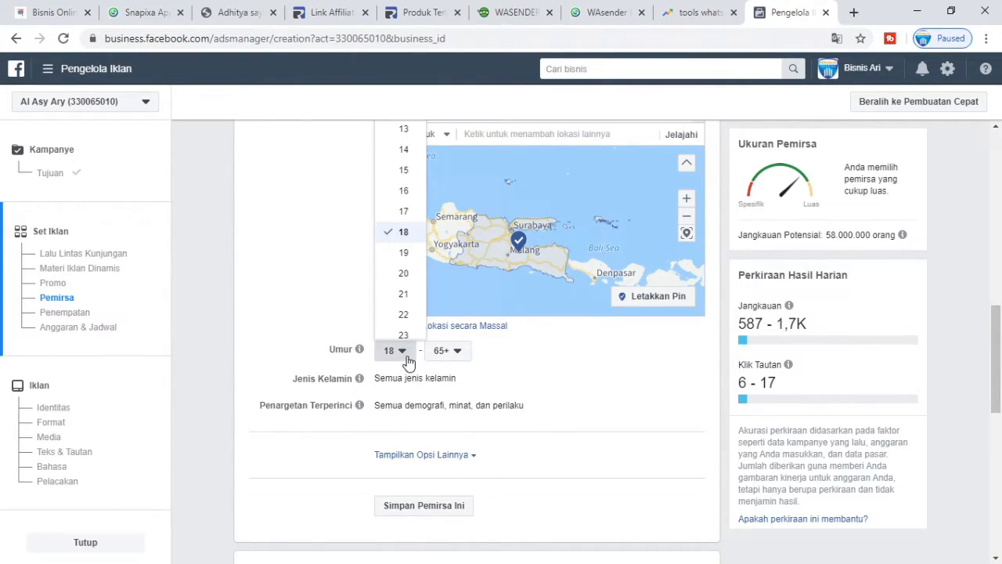
scroll(409, 298, "down", 2)
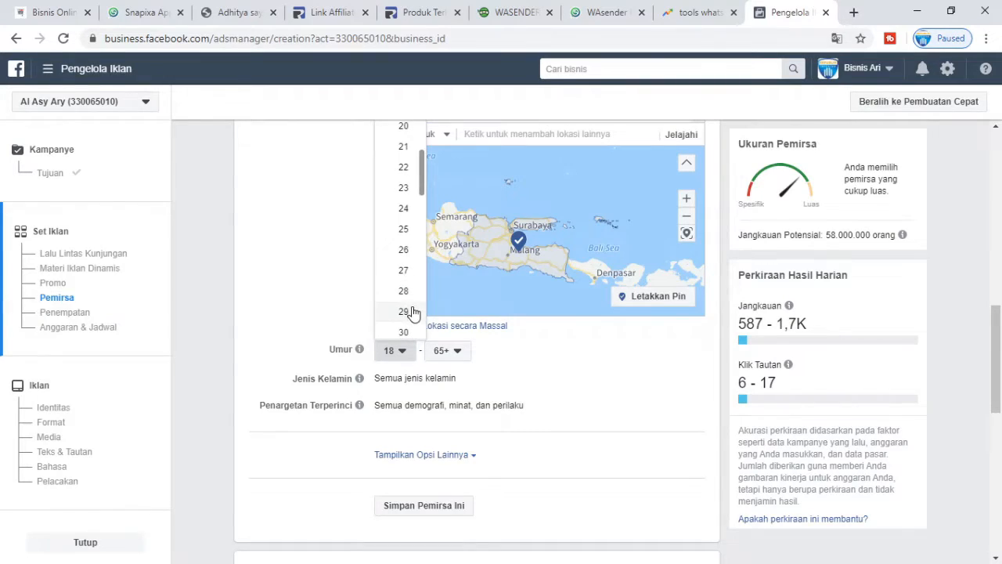
left_click(410, 230)
left_click(459, 351)
scroll(456, 274, "up", 5)
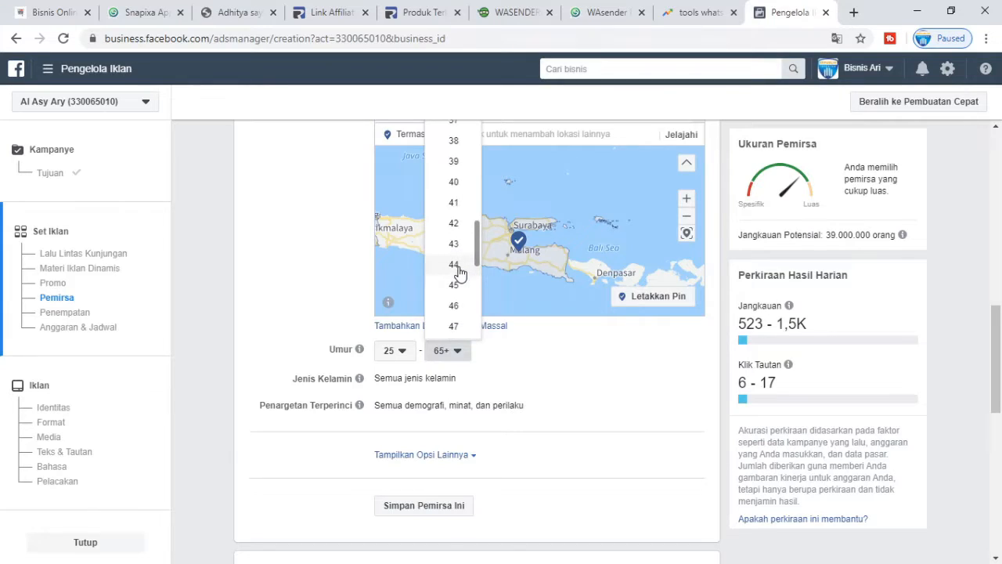
scroll(454, 268, "up", 2)
left_click(454, 228)
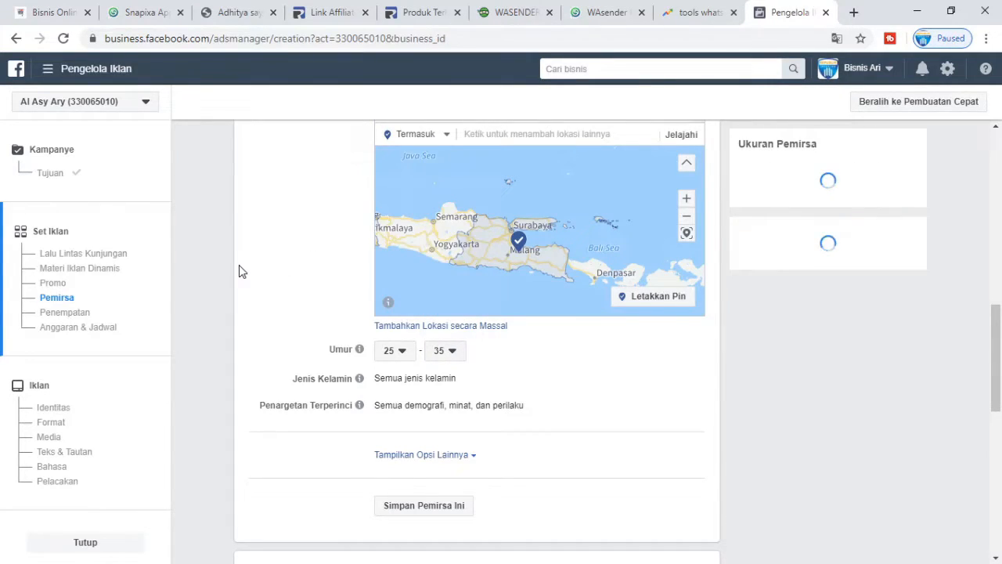
Step: Add the interest "Bisnis Online" to the audience's detailed targeting
scroll(239, 271, "down", 3)
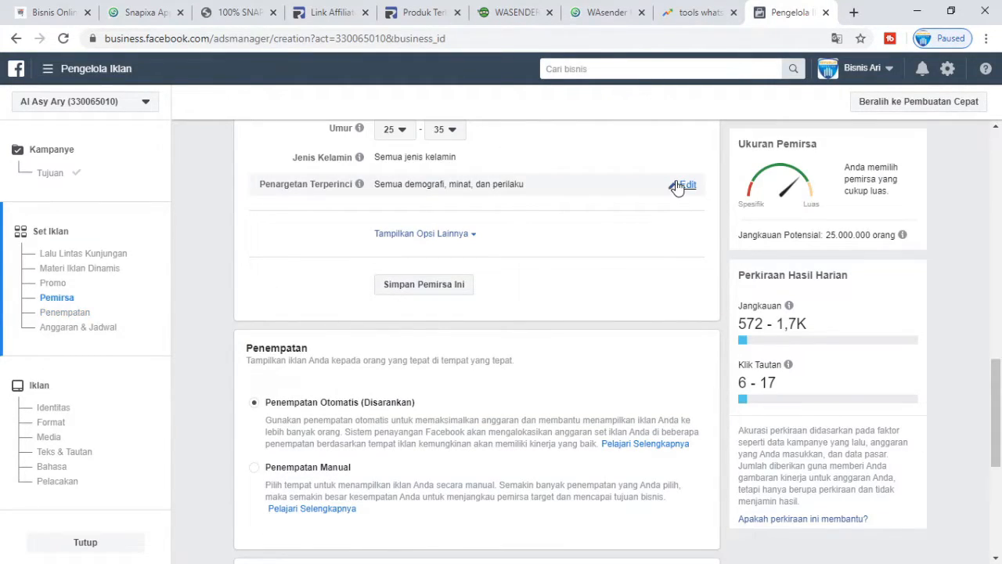
left_click(686, 185)
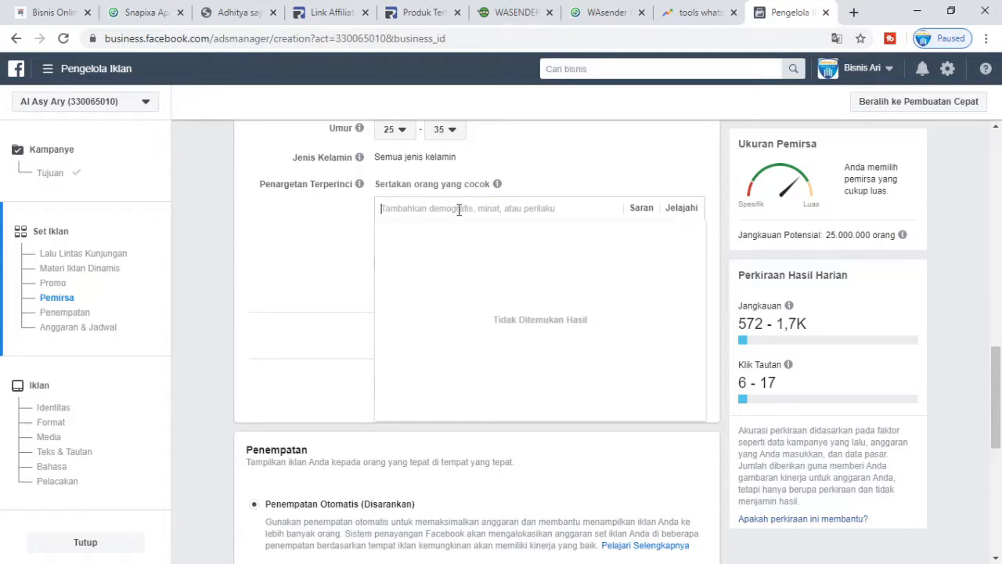
type("bisnis online")
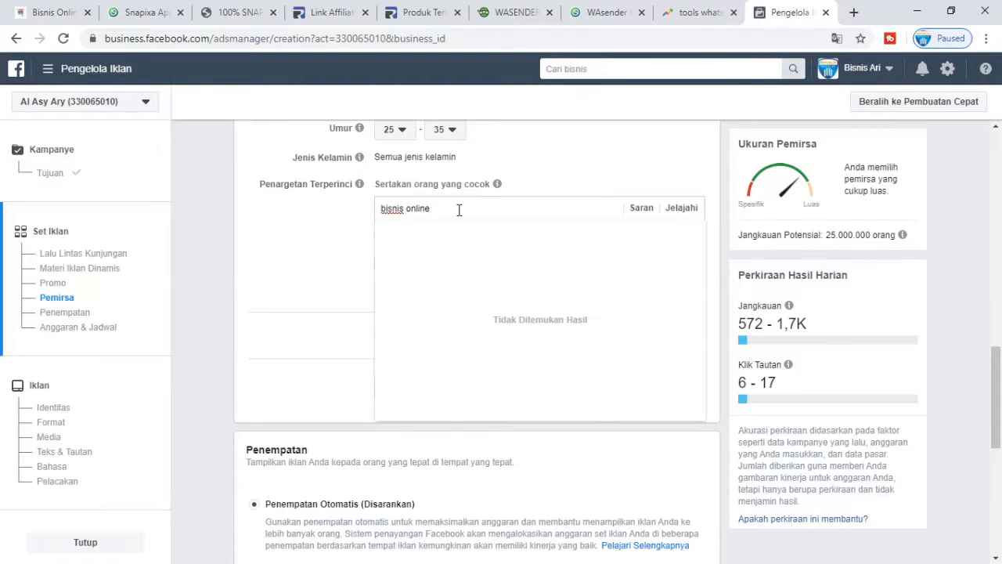
left_click(474, 231)
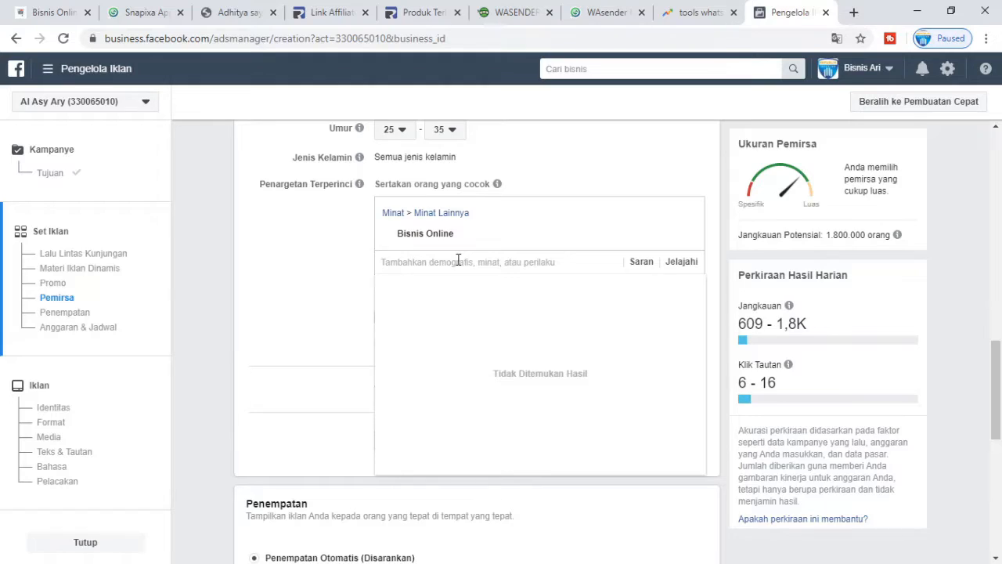
Step: Try to add "andri wongso" as a further interest in the detailed targeting, and clear the search entry
type("andri wongso")
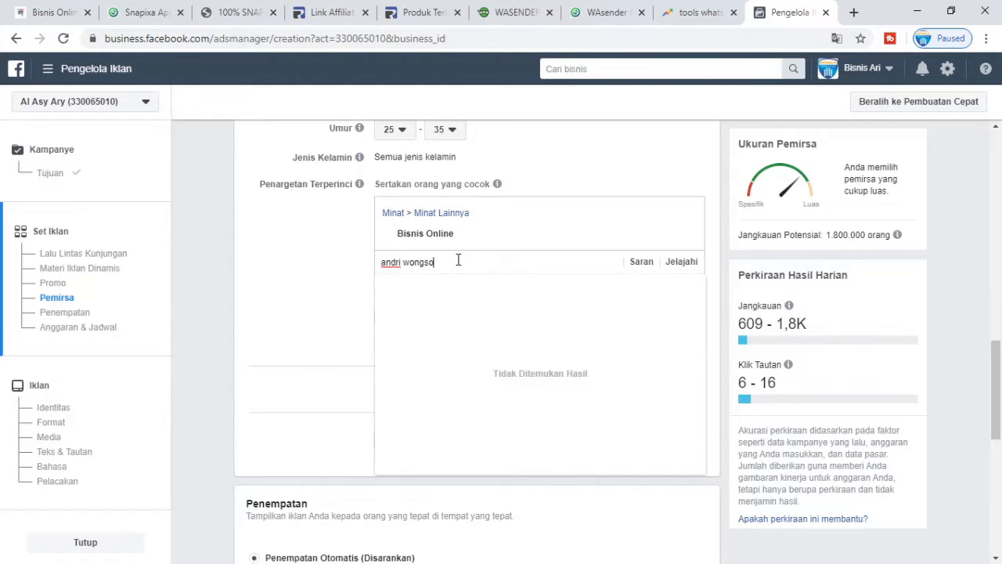
key("BackSpace")
key("BackSpace")
key("BackSpace")
key("BackSpace")
key("BackSpace")
key("BackSpace")
key("BackSpace")
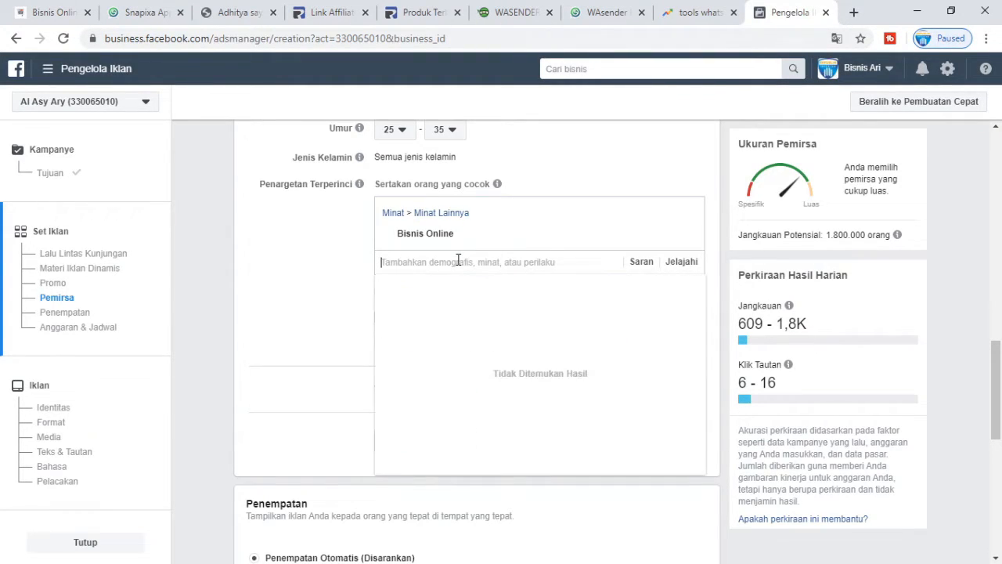
left_click(306, 239)
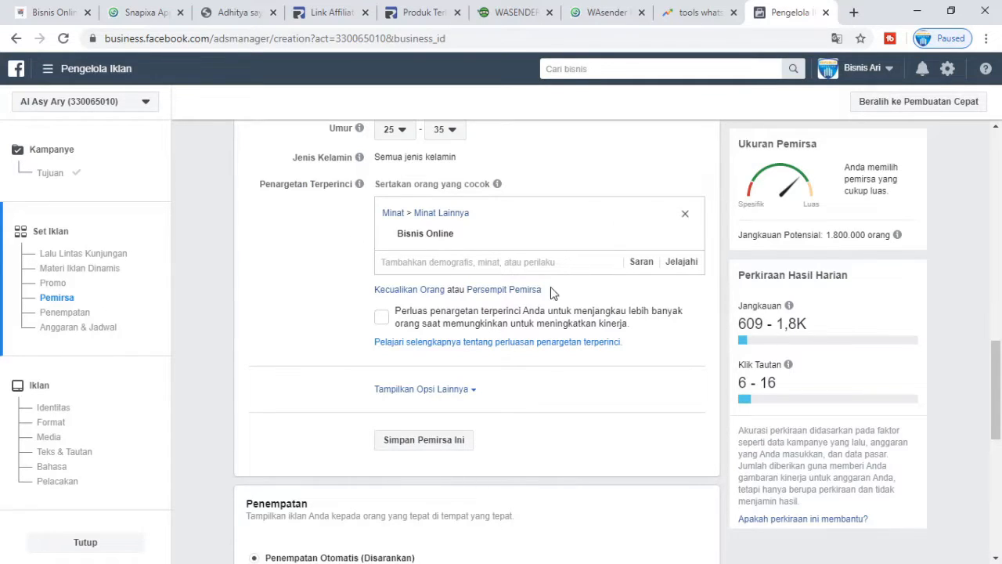
Step: Continue from the ad set to the ad, name it "WASENDER PRO" and choose Mahir Ngiklan as its Facebook page
scroll(508, 251, "down", 6)
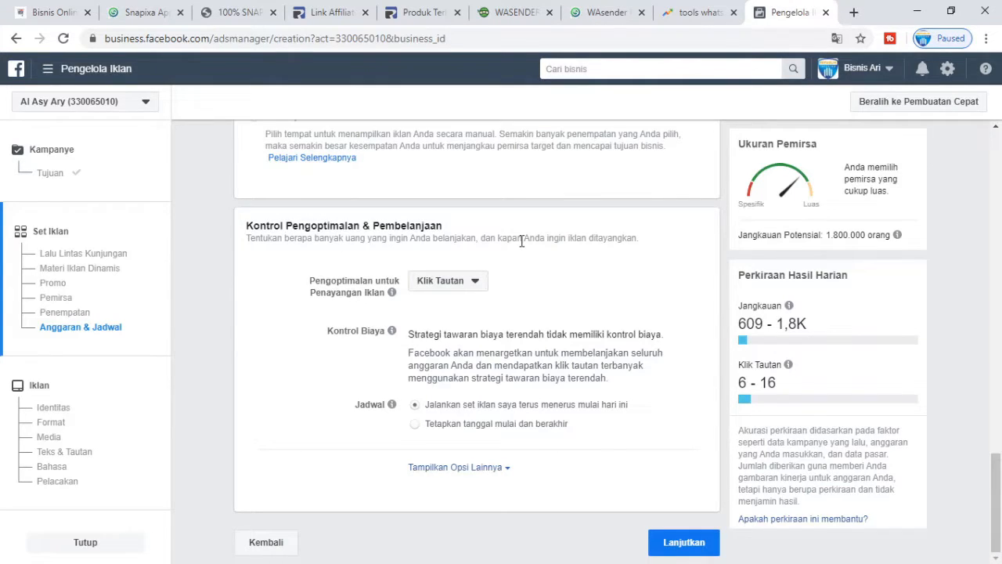
left_click(667, 542)
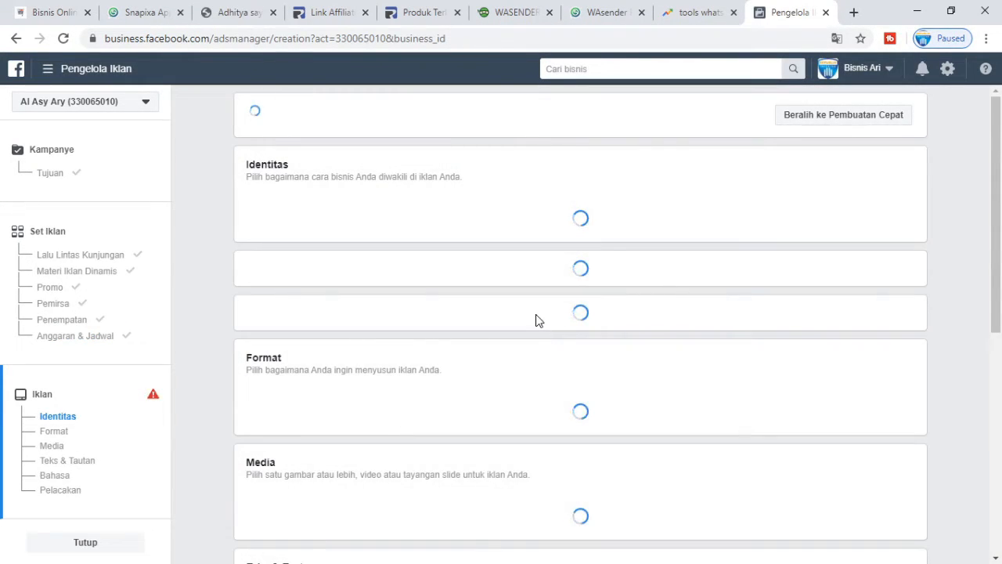
left_click_drag(423, 145, 248, 152)
type("WA")
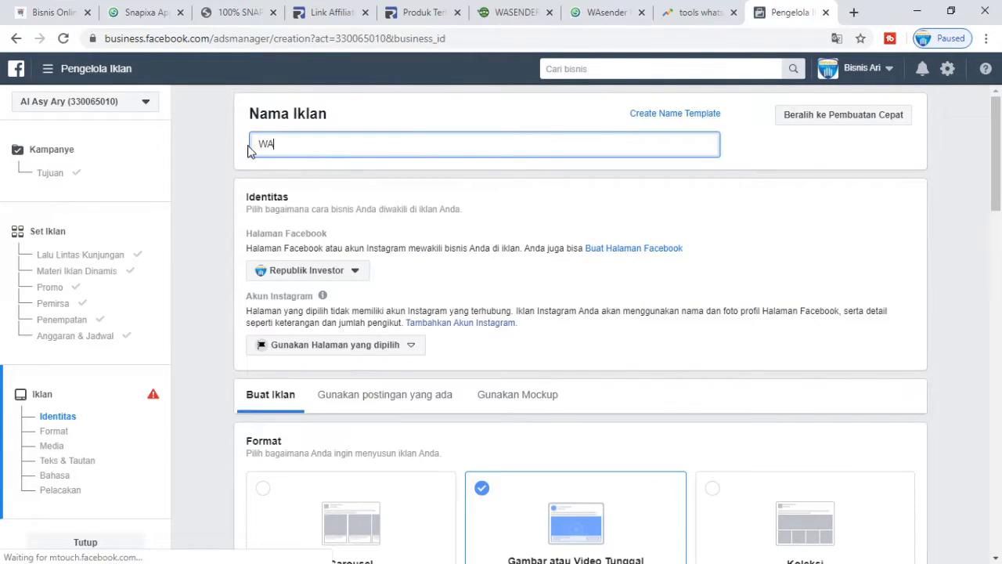
type("SENDER PRO")
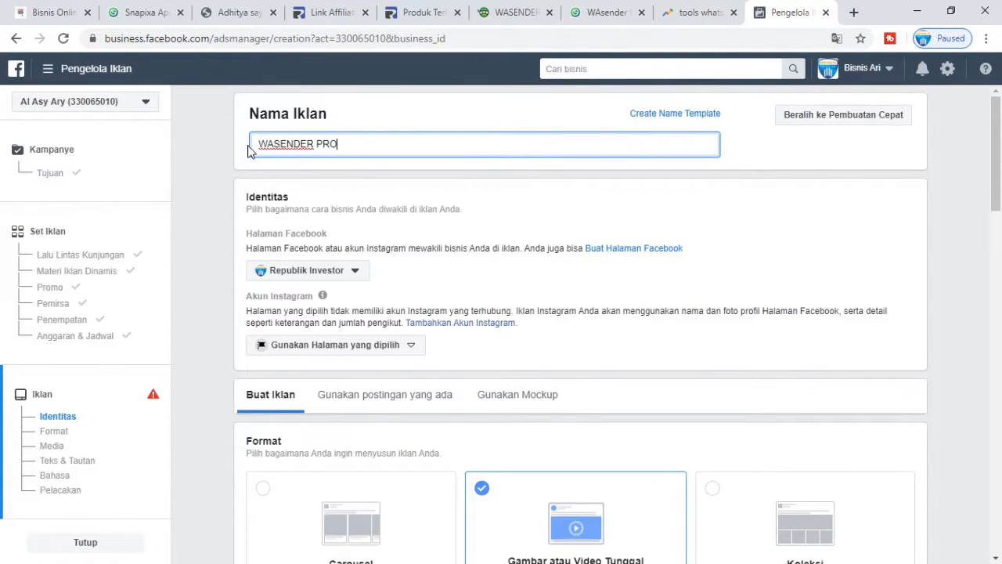
left_click(354, 270)
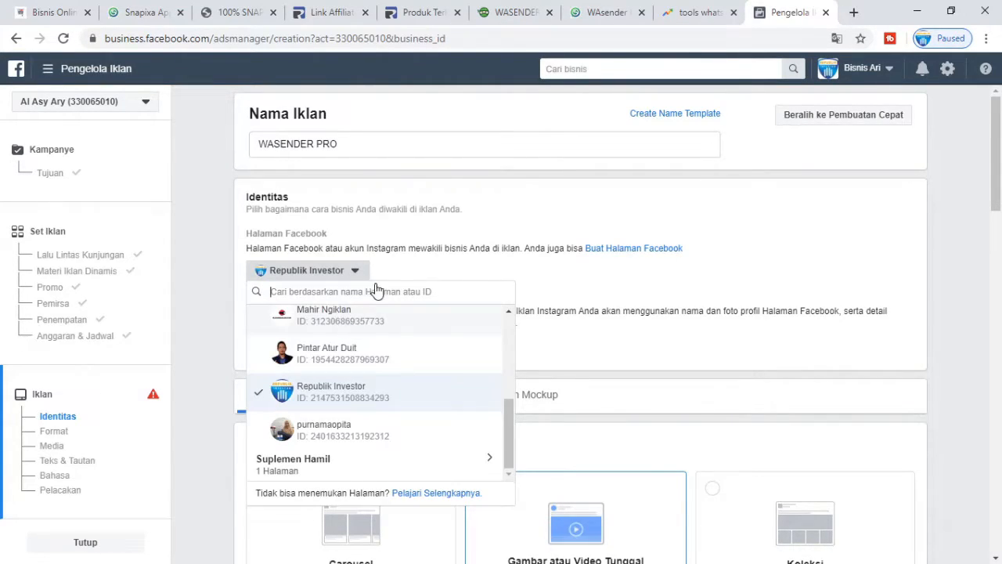
left_click(345, 315)
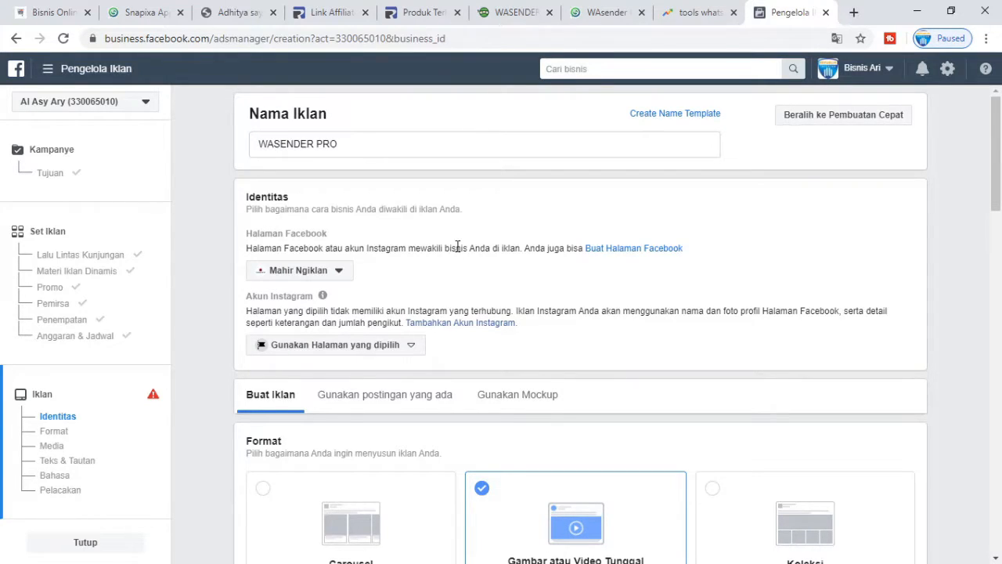
Step: Add the existing account image "wa sender pro 2.PNG" as the ad's media
scroll(452, 249, "down", 1)
scroll(451, 247, "down", 4)
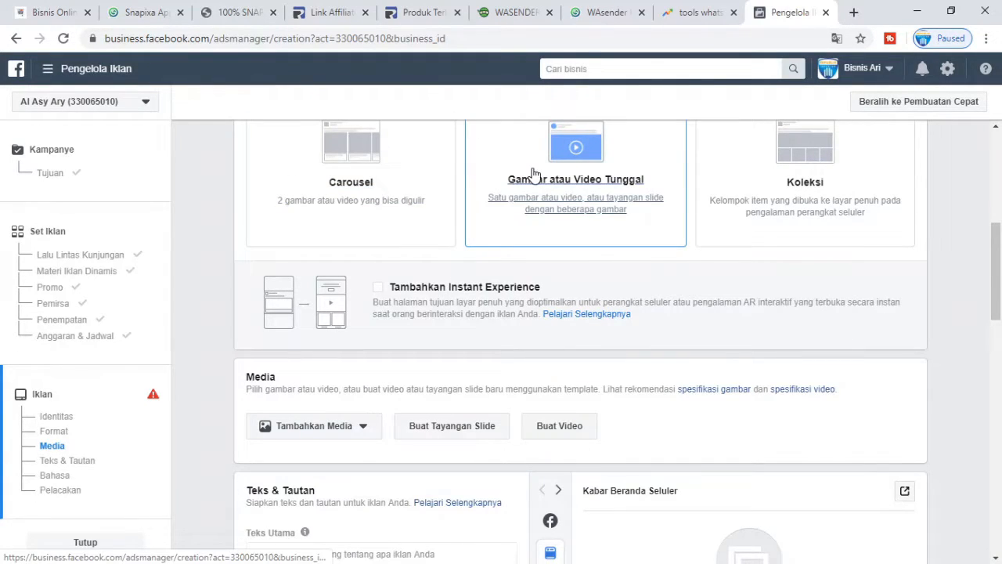
scroll(625, 141, "down", 2)
scroll(625, 141, "up", 3)
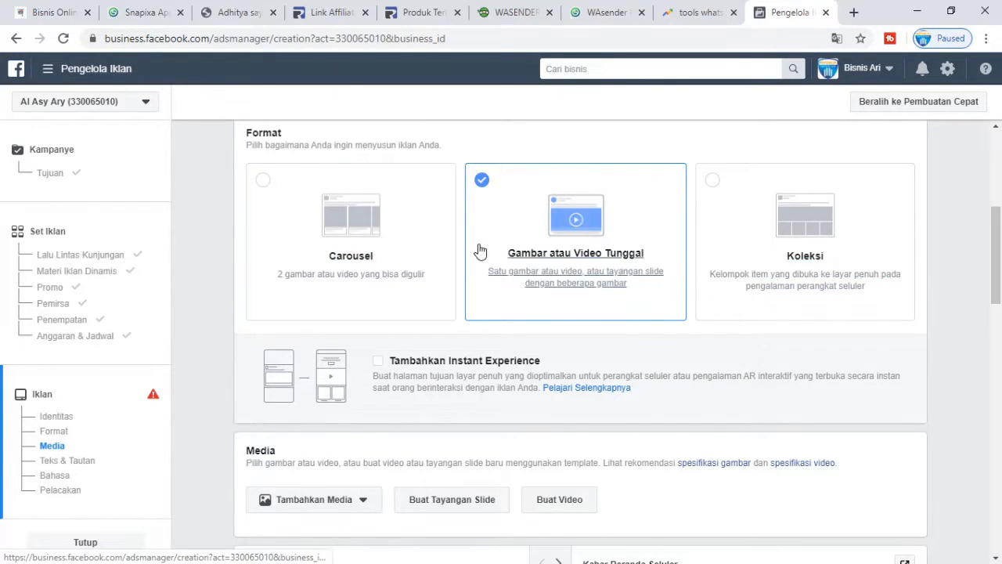
scroll(481, 250, "down", 3)
left_click(352, 284)
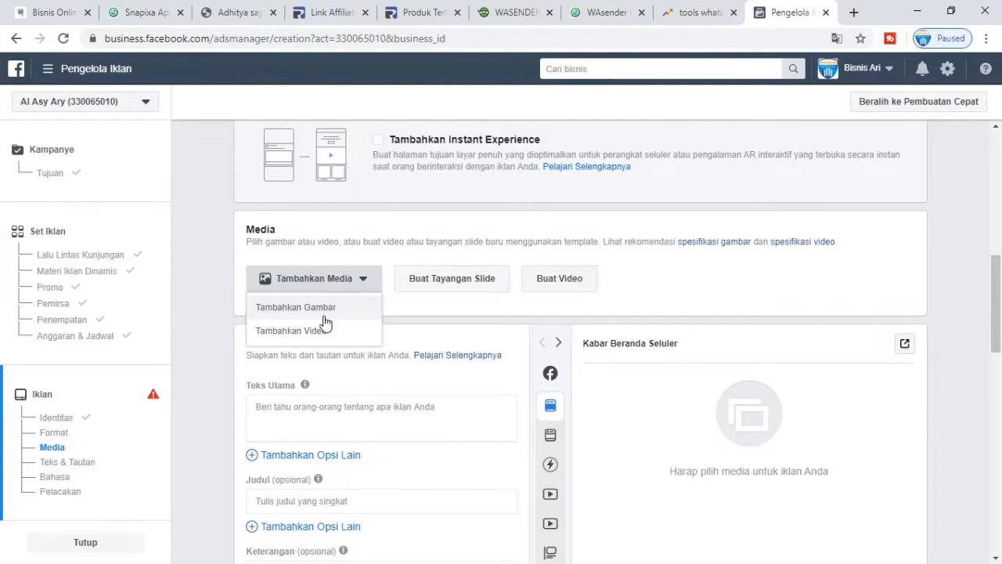
left_click(325, 309)
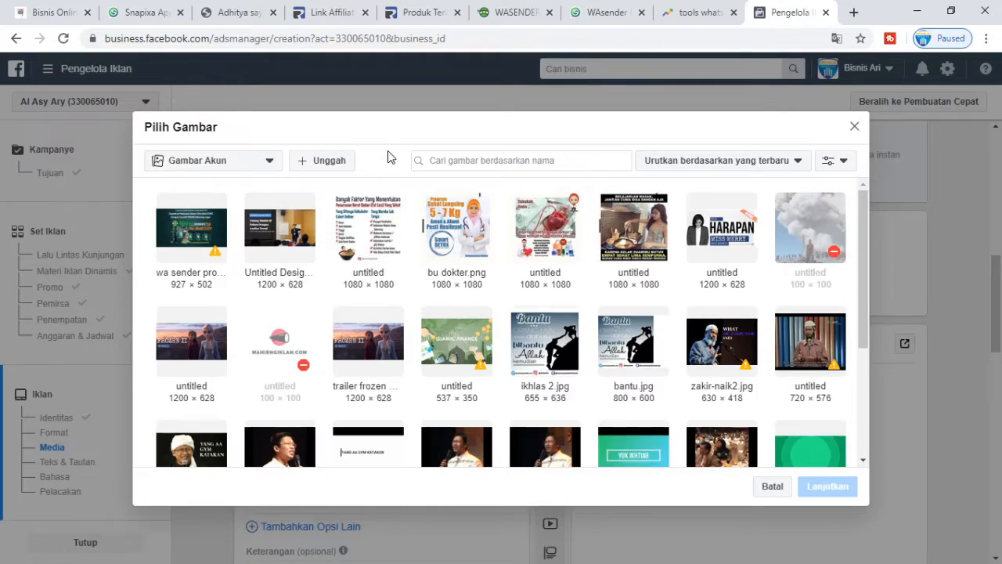
left_click(193, 243)
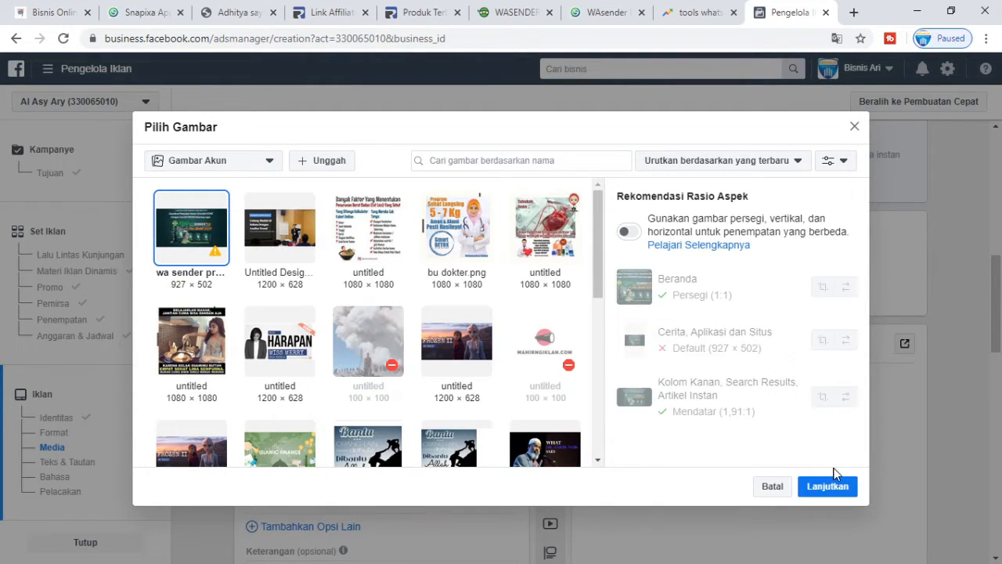
left_click(838, 486)
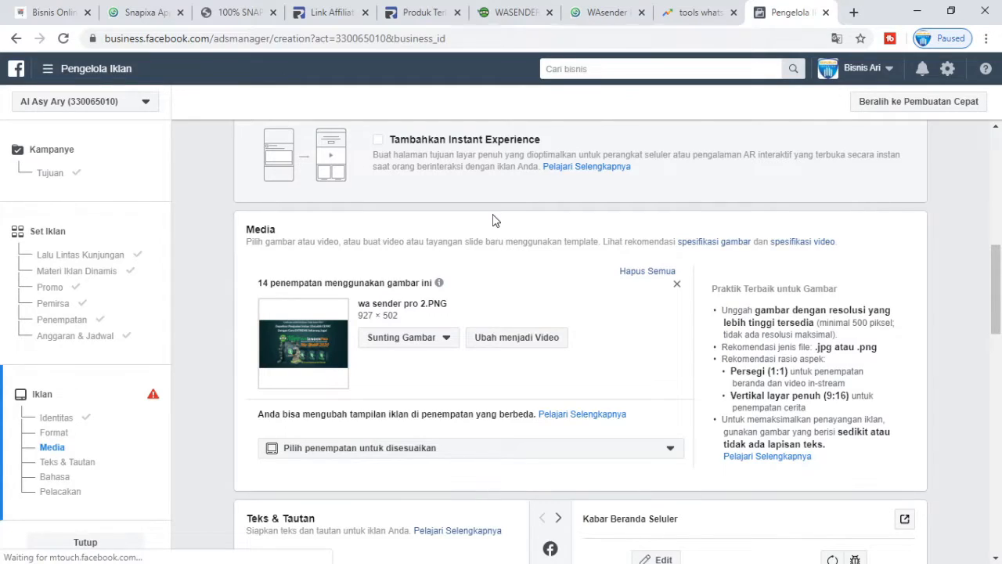
scroll(493, 220, "down", 4)
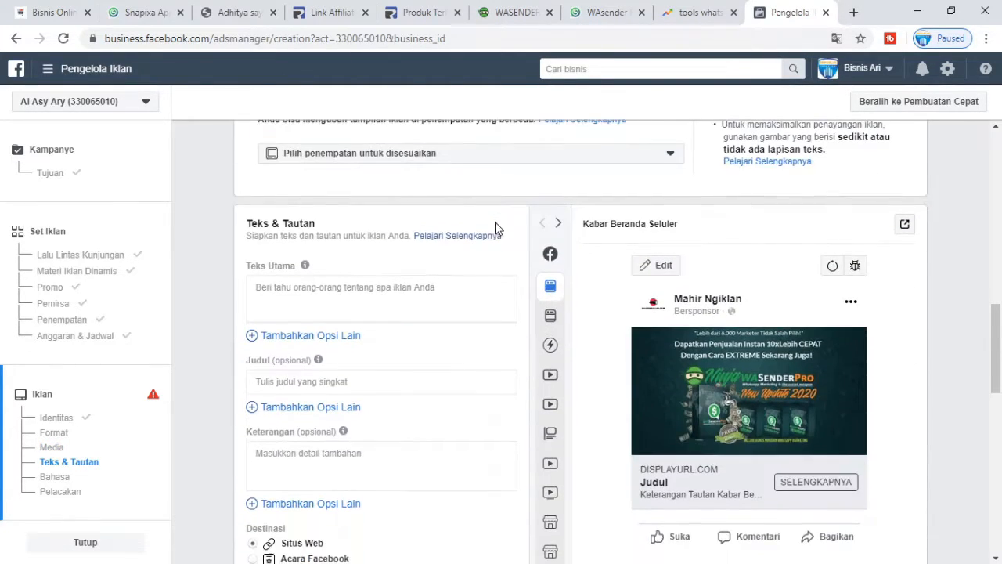
left_click(439, 157)
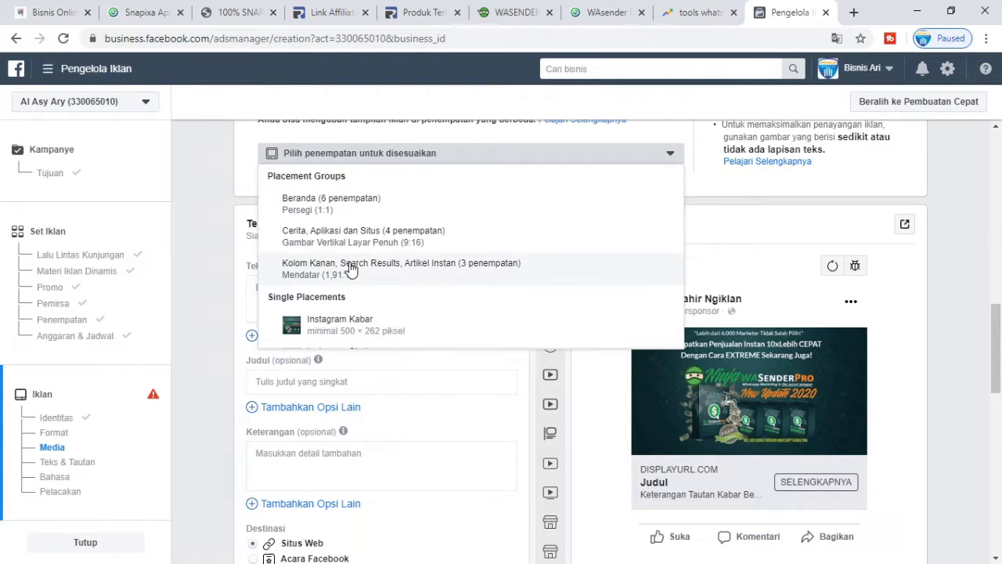
left_click(192, 183)
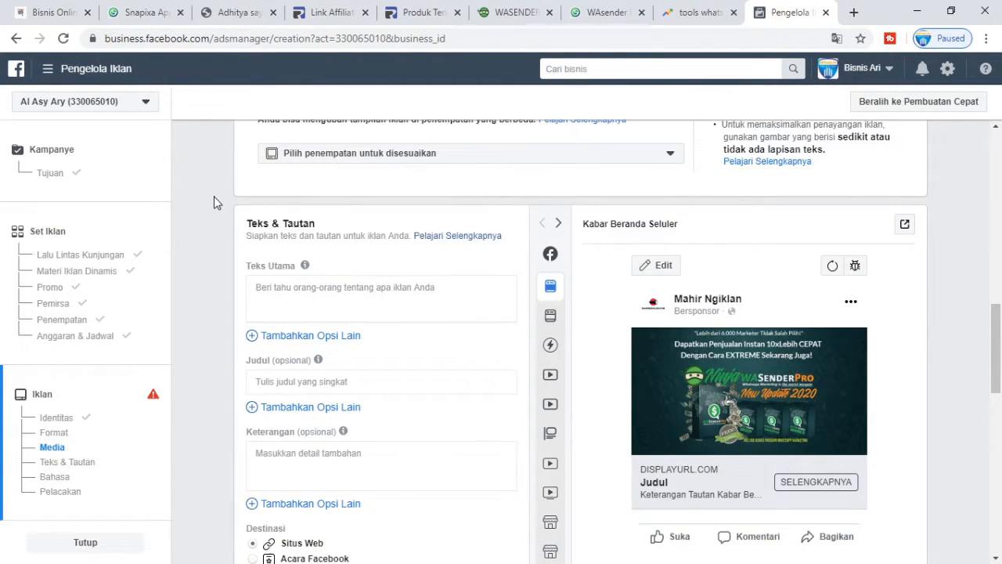
Step: Enter "Satu Tools Whatsapp Untuk Semua Kebutuhan internet Marketing Anda" as the ad's primary text
scroll(216, 202, "down", 3)
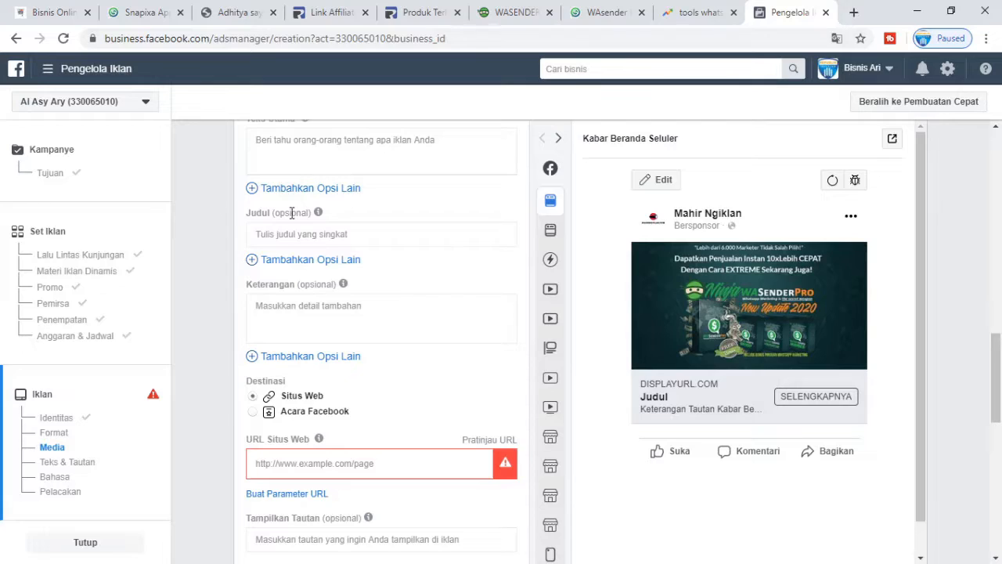
scroll(377, 191, "up", 2)
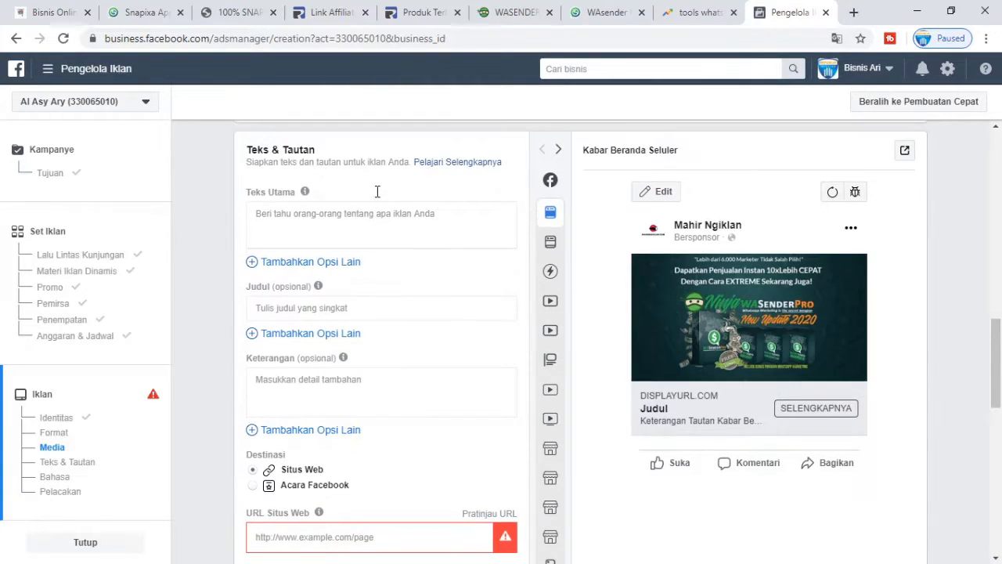
left_click(339, 223)
key("BackSpace")
key("BackSpace")
type("Satu Tools Whatsapp U")
key("BackSpace")
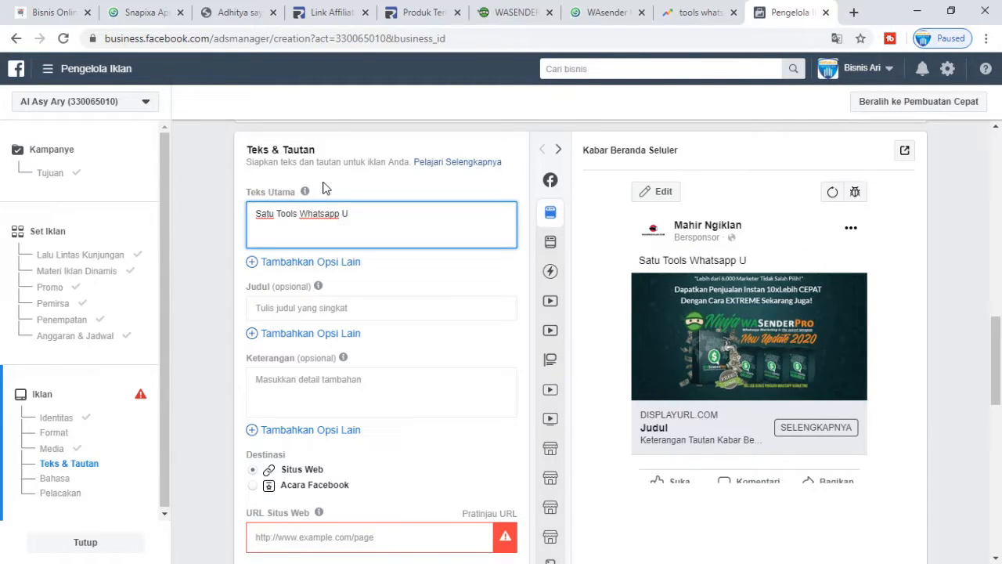
type("ntuk Sem")
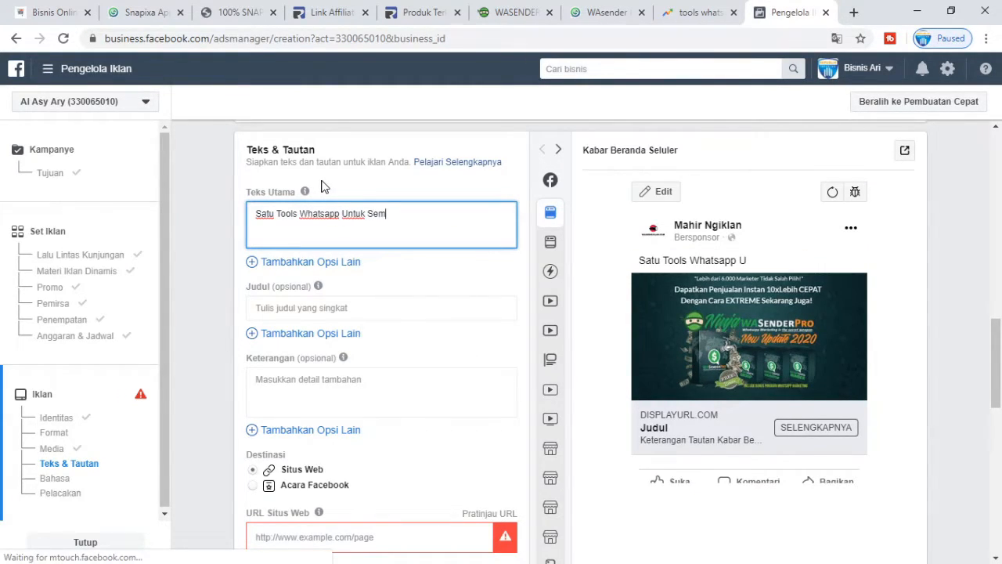
type("ua Kebutuhan internet Mar")
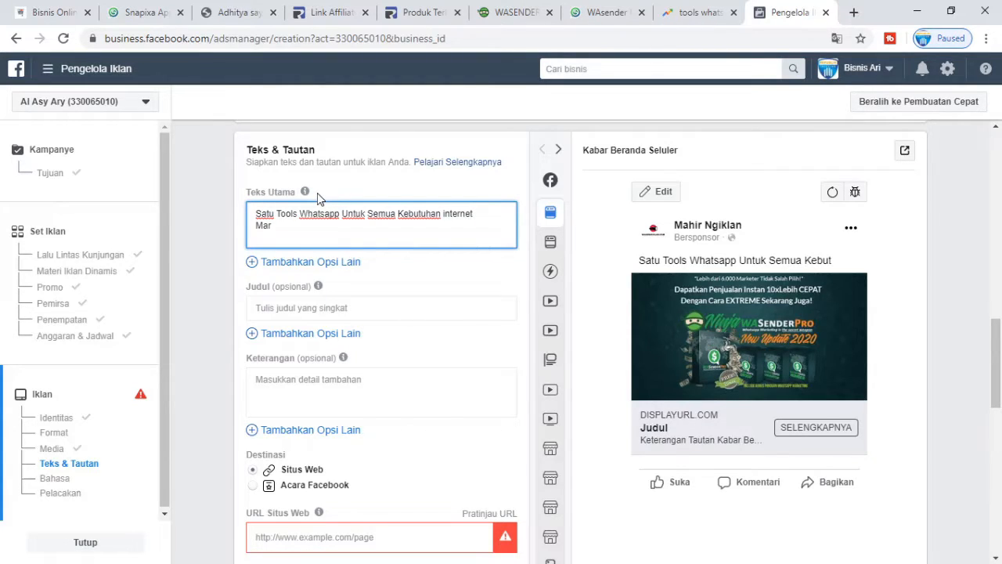
type("keting Anda")
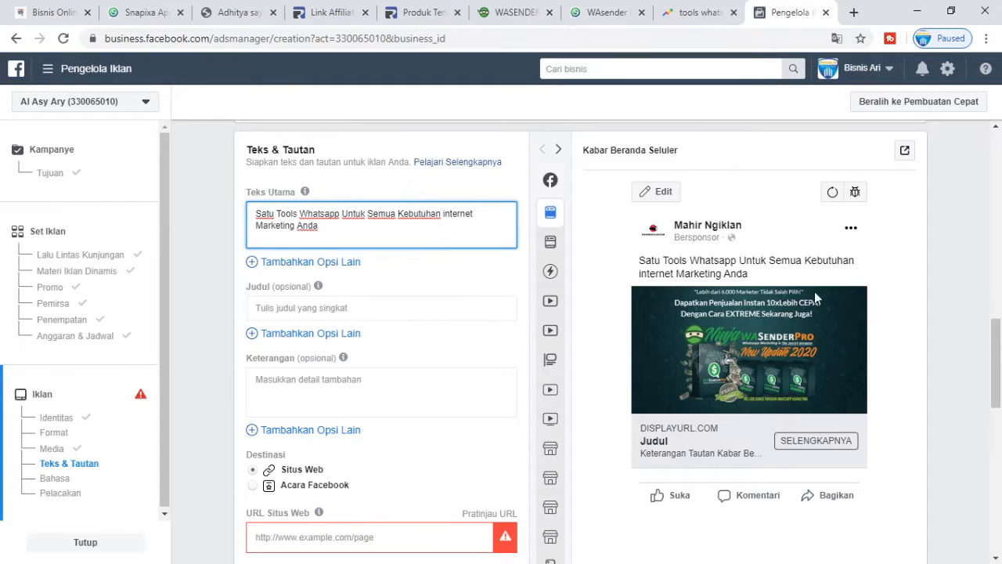
Step: Copy the address of the published WAsender landing page and set it as the ad's website URL
scroll(402, 294, "down", 1)
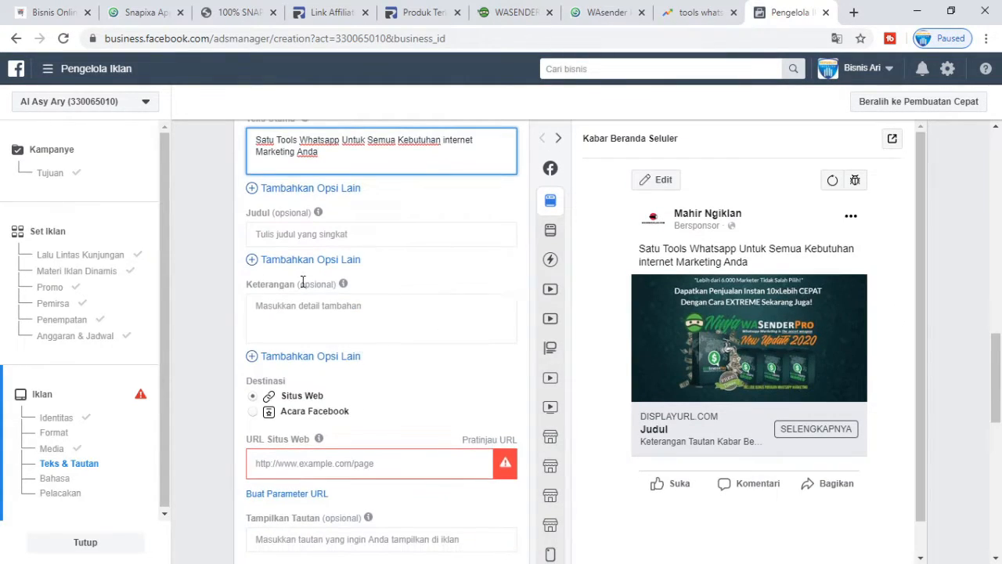
scroll(441, 291, "down", 1)
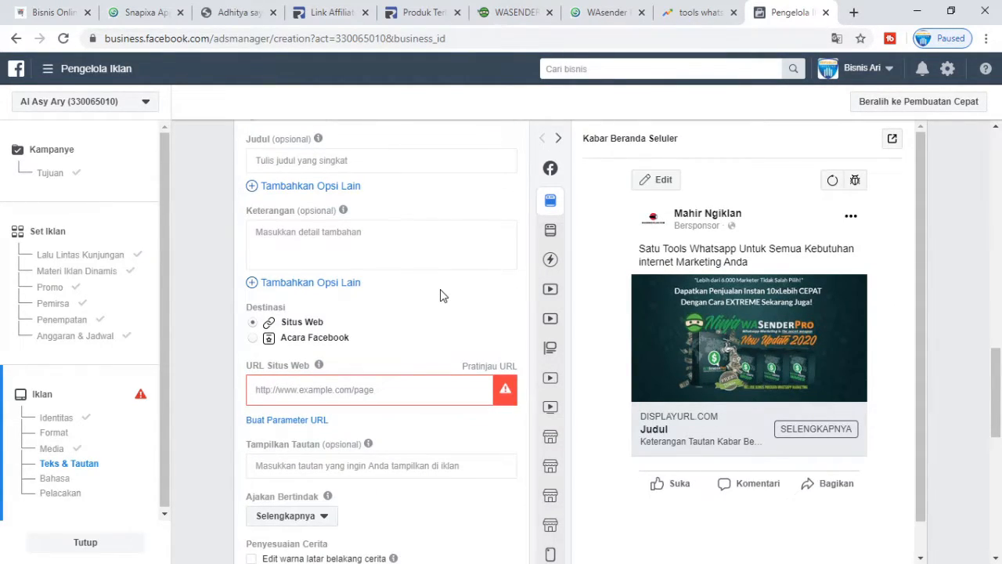
scroll(403, 300, "down", 1)
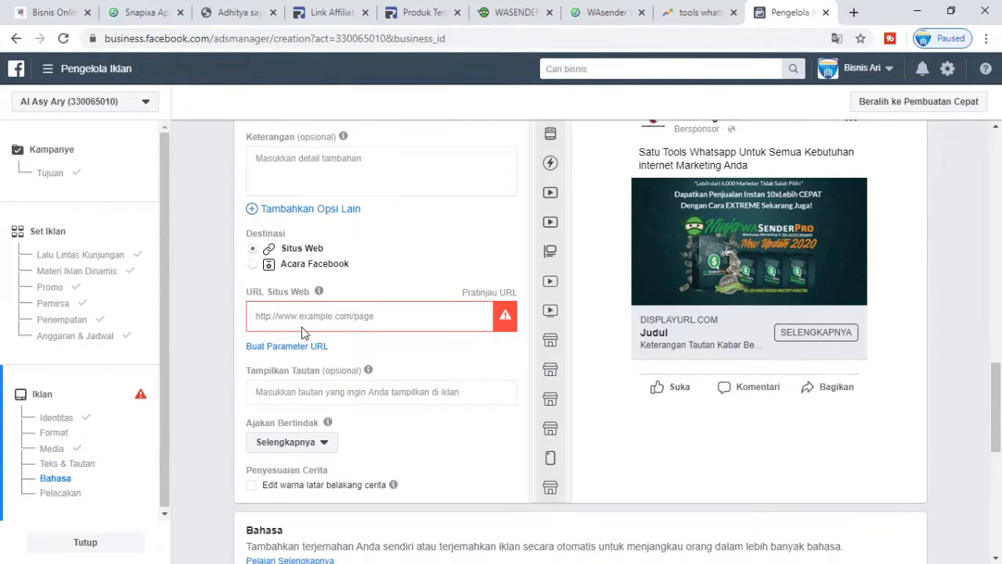
left_click(312, 316)
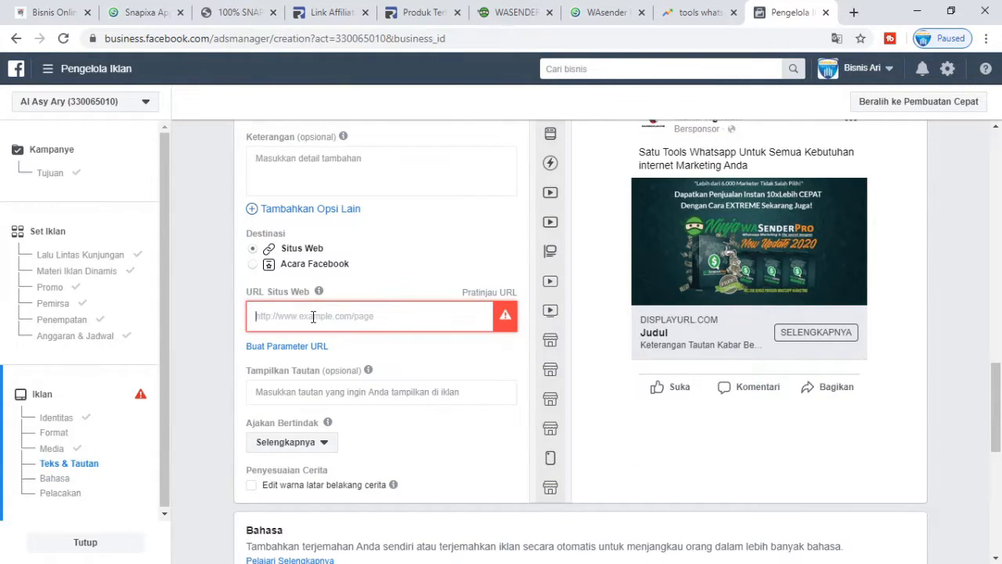
left_click(606, 13)
right_click(246, 39)
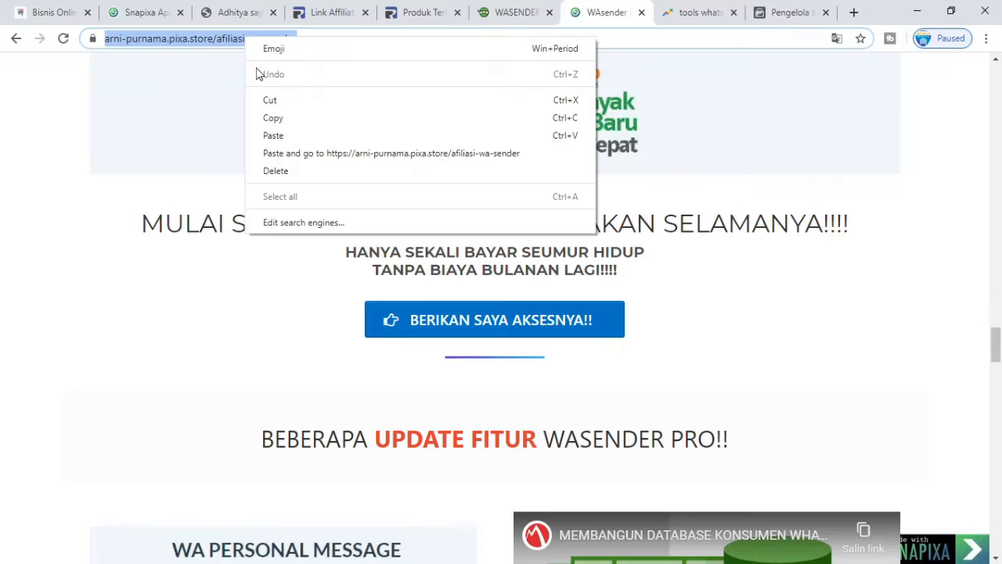
left_click(273, 118)
left_click(783, 13)
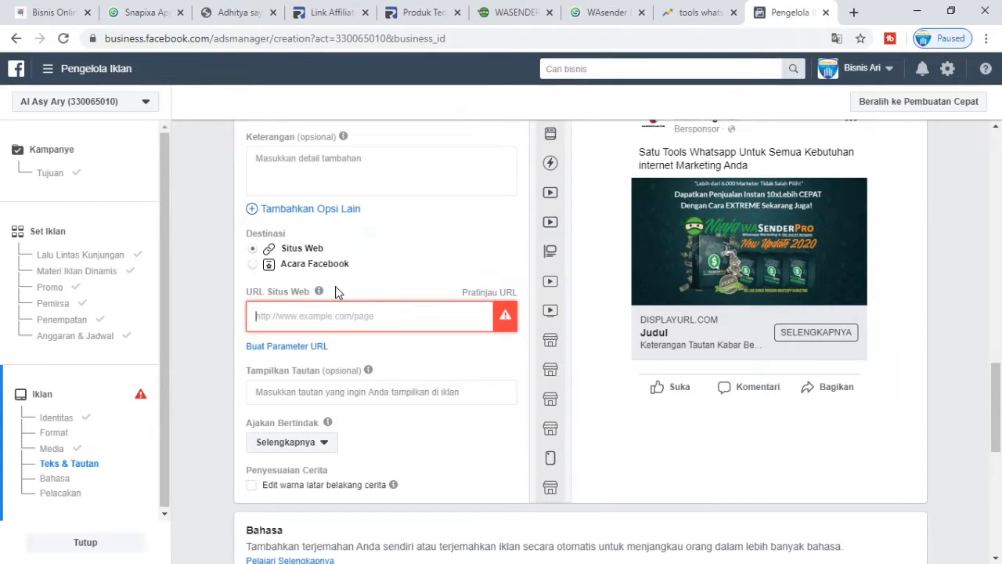
key("ctrl+v")
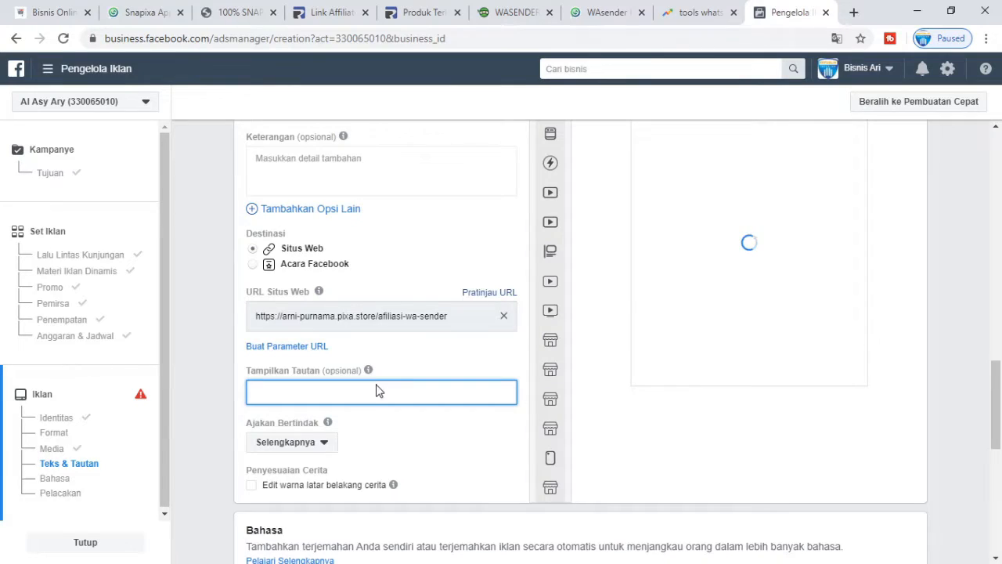
Step: Set the ad's display link to wasenderpro.com and choose Selengkapnya as its call to action
type("wasenderpro.com")
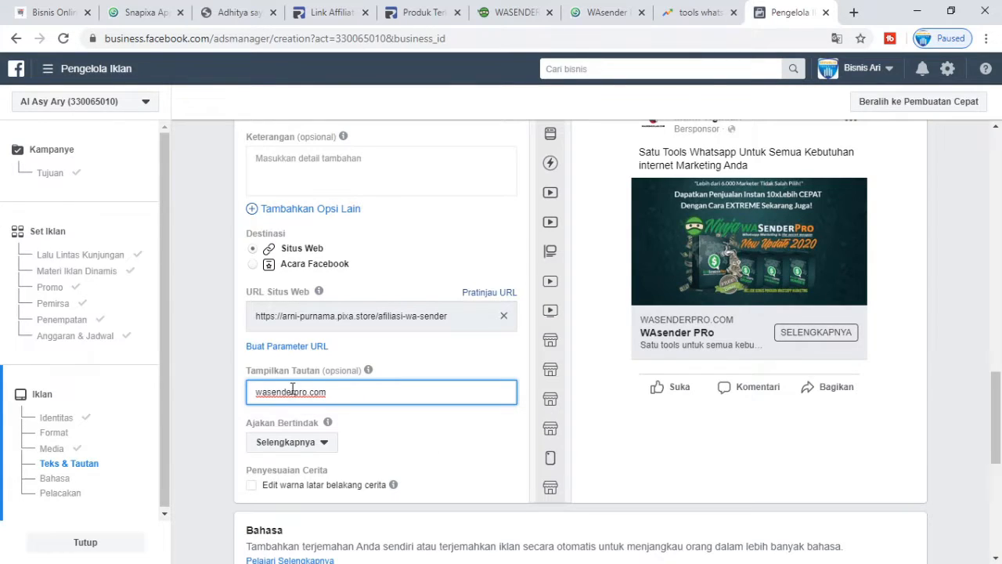
scroll(416, 353, "down", 1)
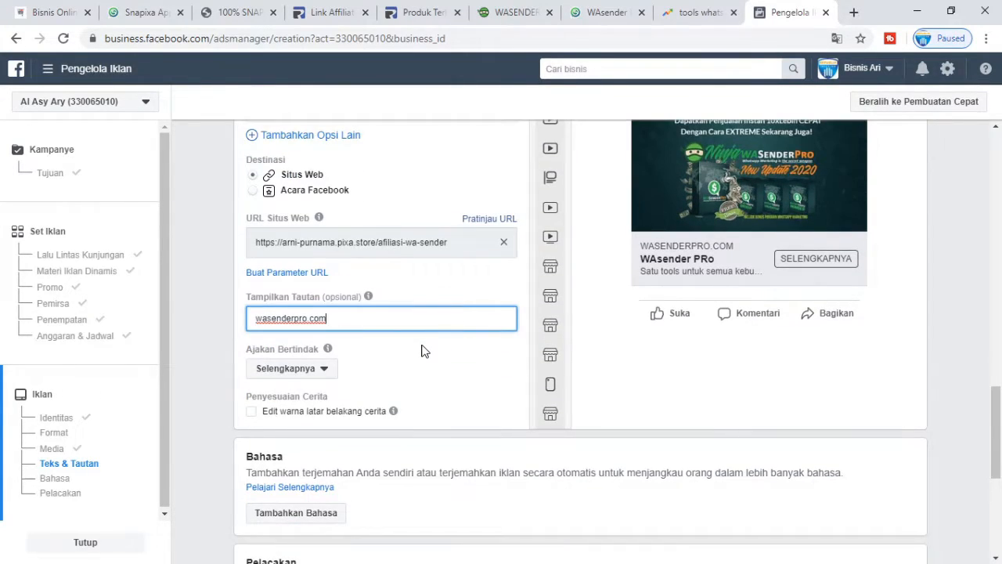
scroll(421, 351, "down", 2)
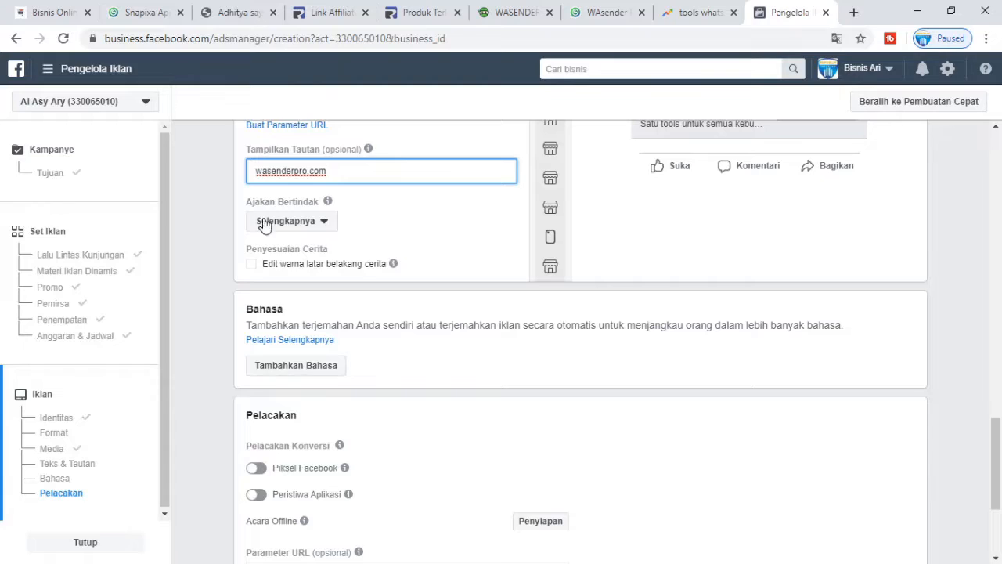
scroll(376, 258, "up", 2)
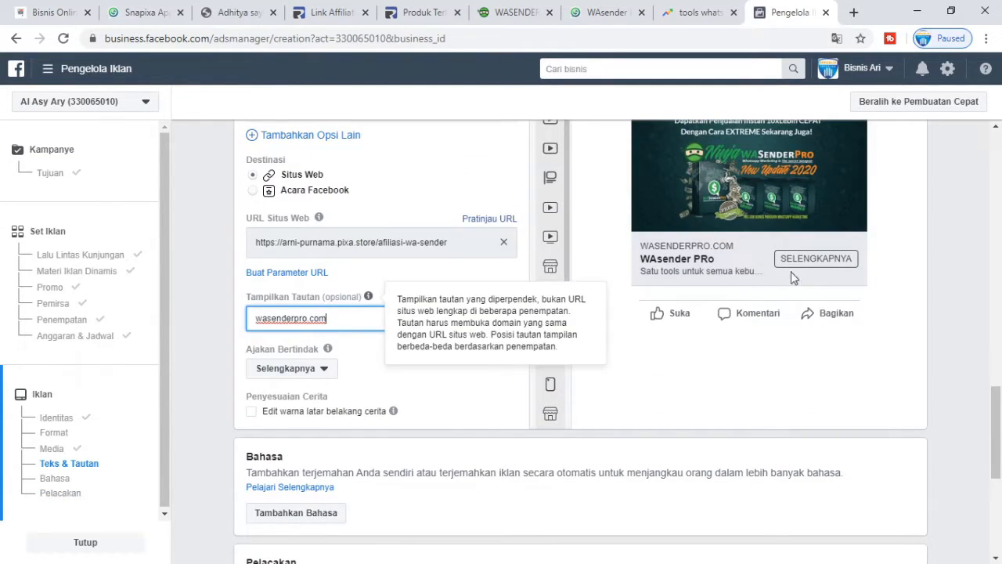
left_click(322, 371)
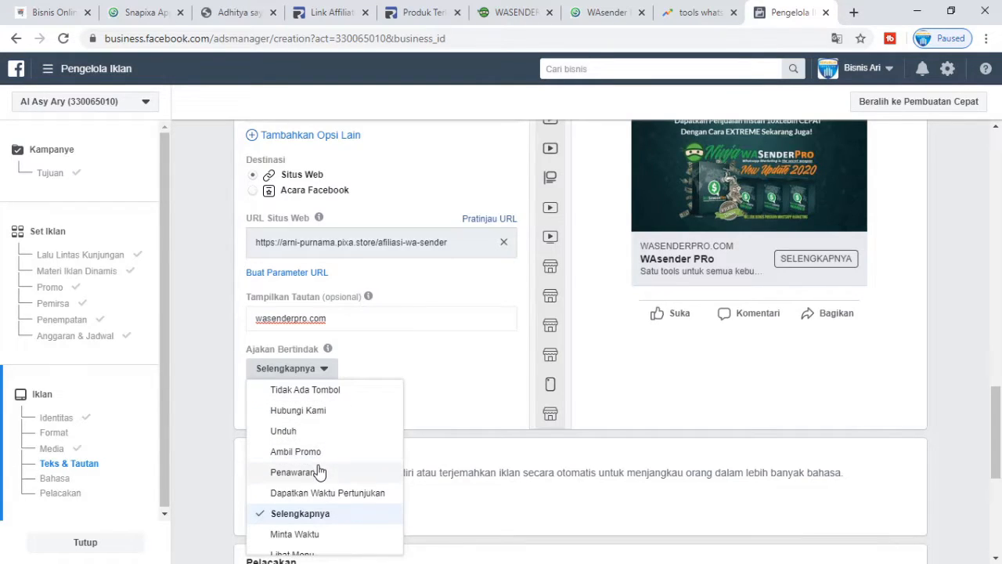
left_click(313, 515)
Step: Confirm the ad with Facebook pixel tracking left off, and dismiss the publishing notice
scroll(450, 339, "down", 3)
scroll(451, 340, "down", 2)
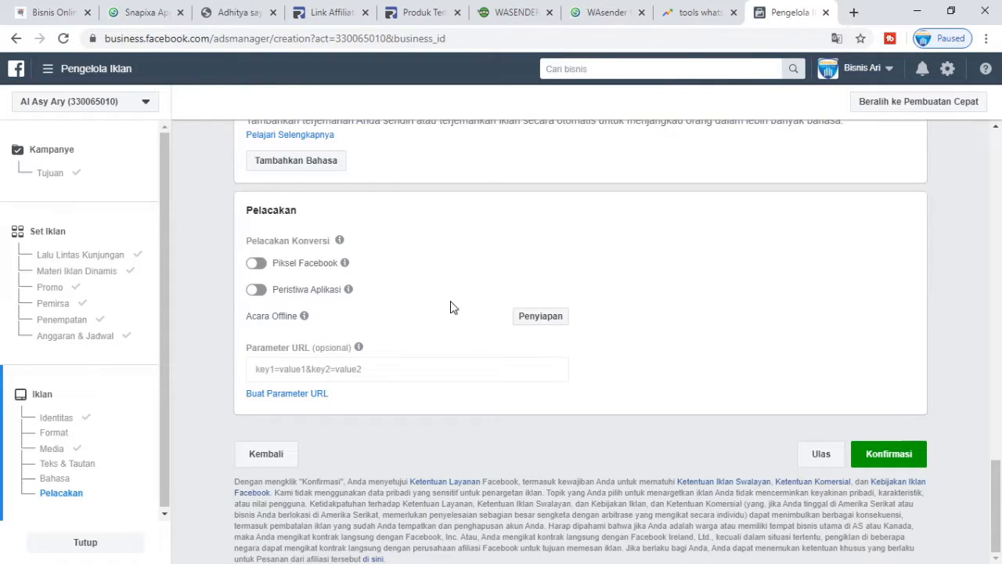
left_click(258, 264)
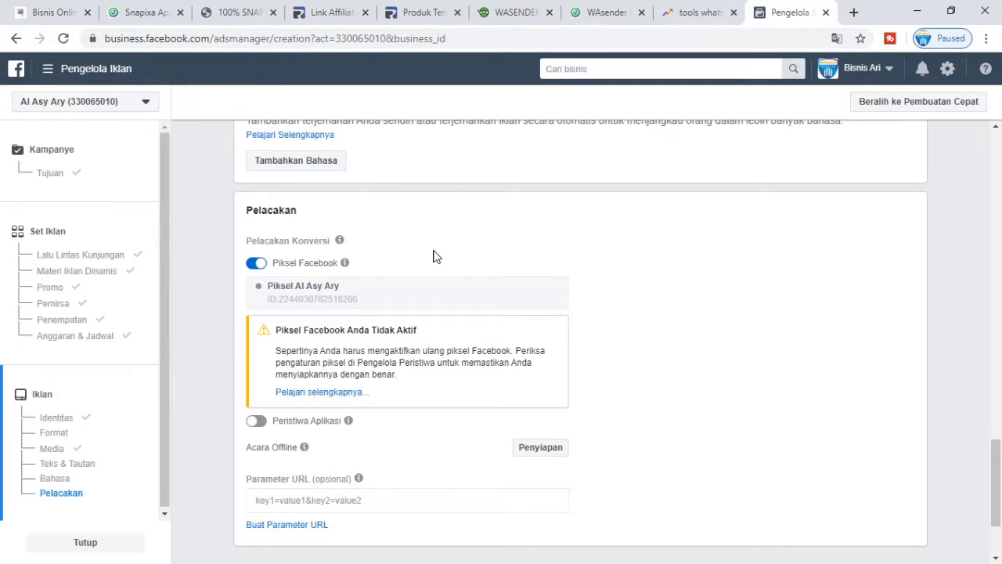
left_click(252, 264)
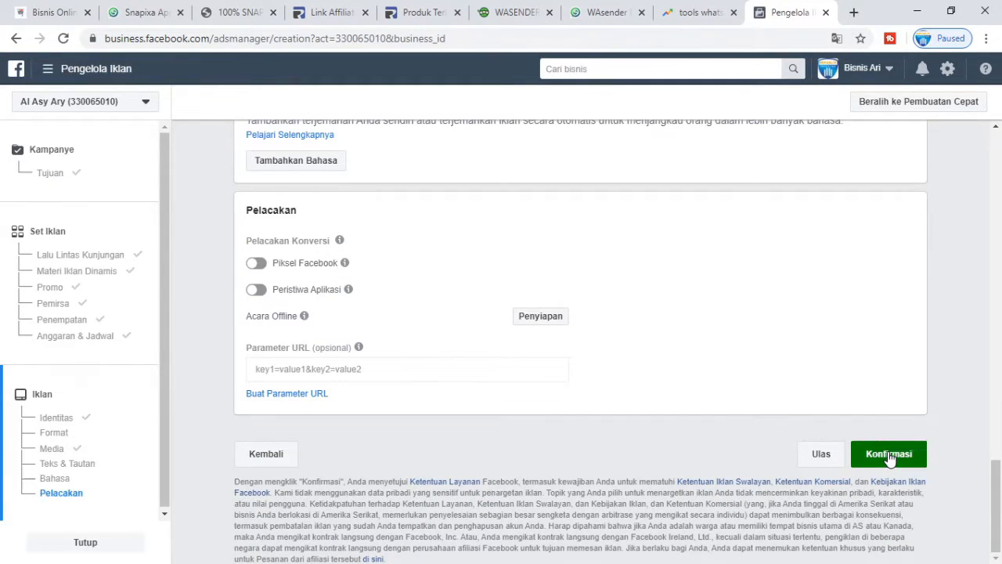
left_click(889, 454)
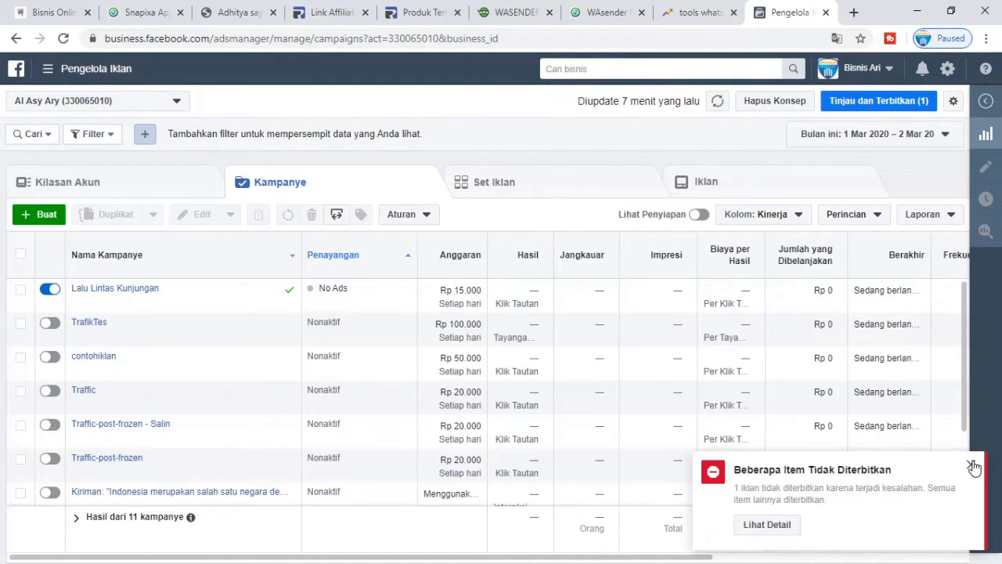
left_click(973, 468)
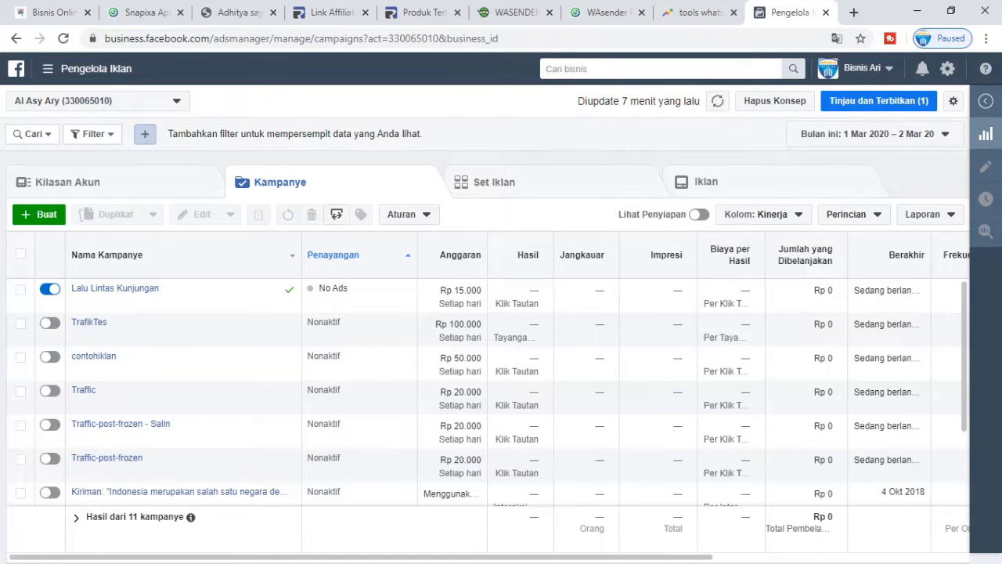
Step: Switch to Paint, enlarge the blank canvas to about 676 × 448 px and write "1. snapixa: 600.000" across its upper part
mouse_move(387, 540)
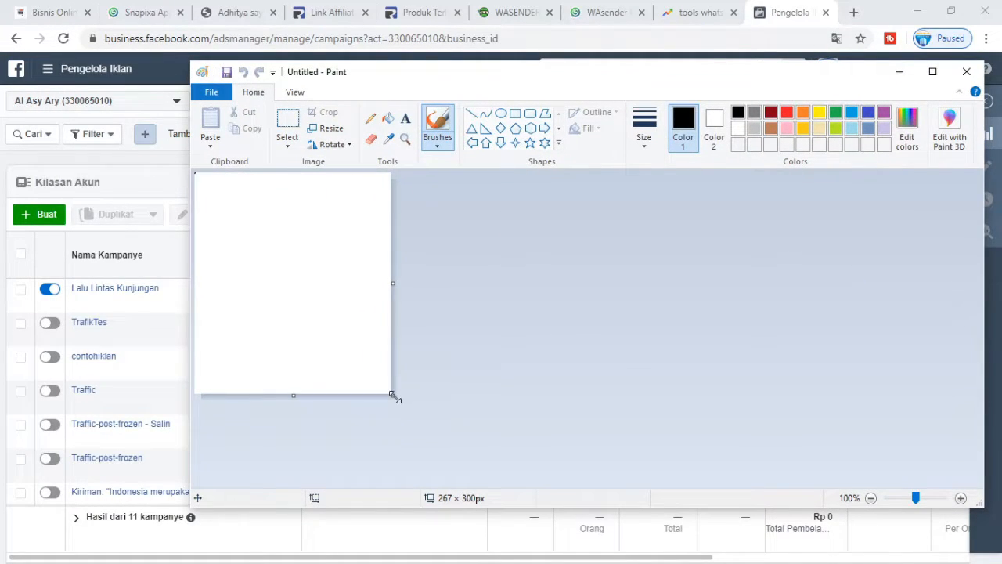
left_click_drag(393, 395, 692, 502)
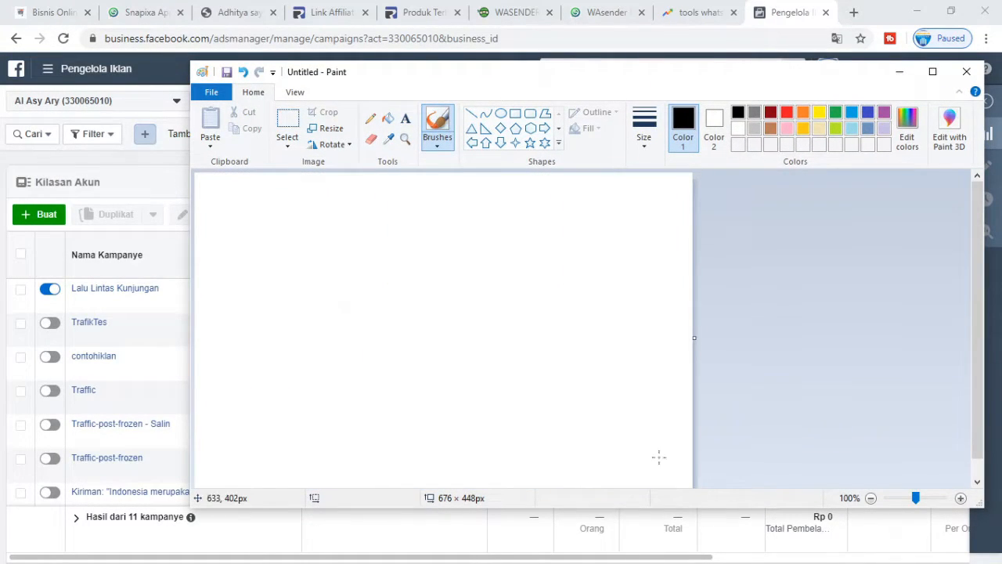
left_click(412, 121)
left_click_drag(216, 188, 695, 266)
type("1")
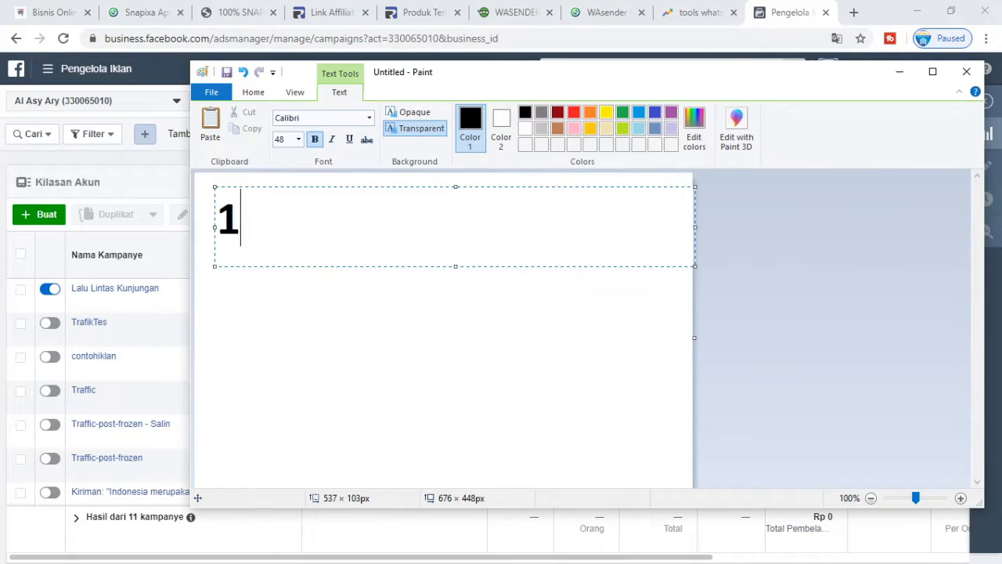
type(",")
key("BackSpace")
type(". sna")
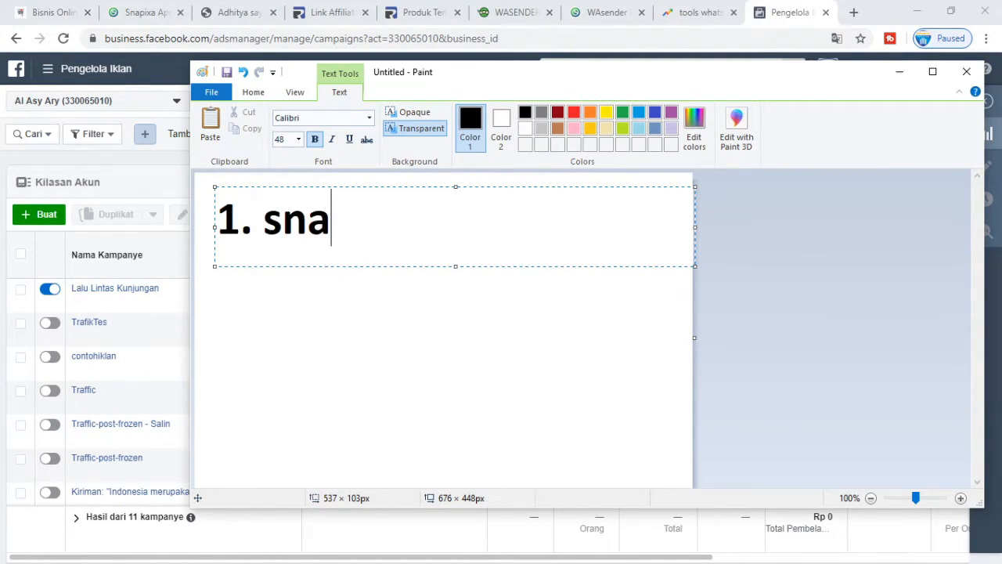
type("p")
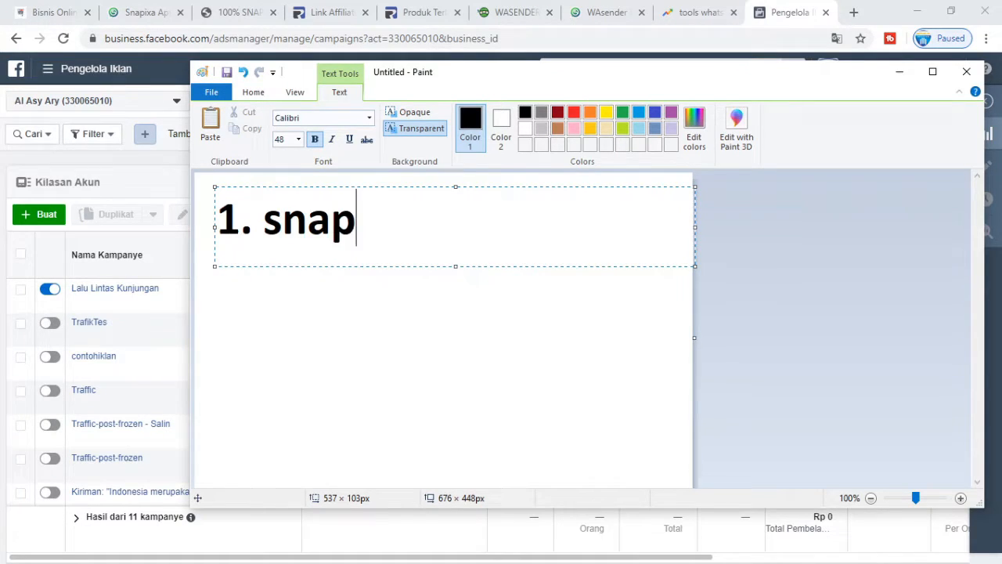
type("ixa: 60")
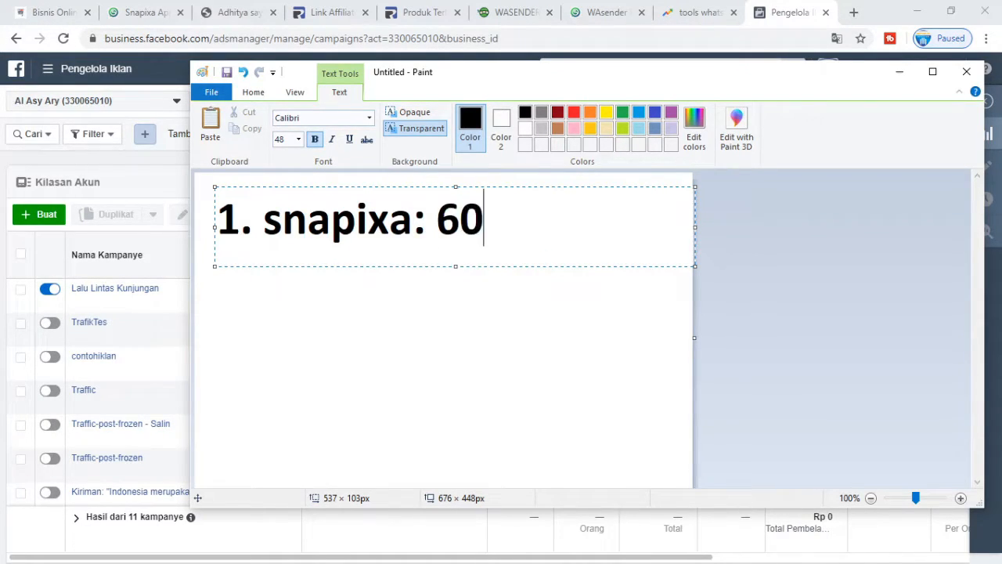
type("0.000")
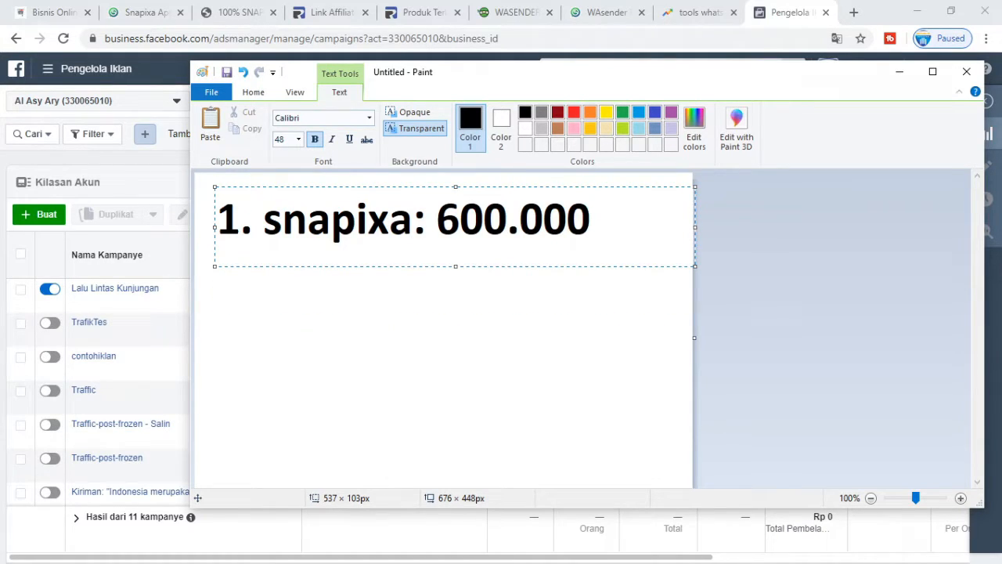
Step: Add the line "2. Iklan:" beneath the snapixa cost, followed by the calculation "5 x 15 x7 =" on its own line
key("Return")
type("2. Ik")
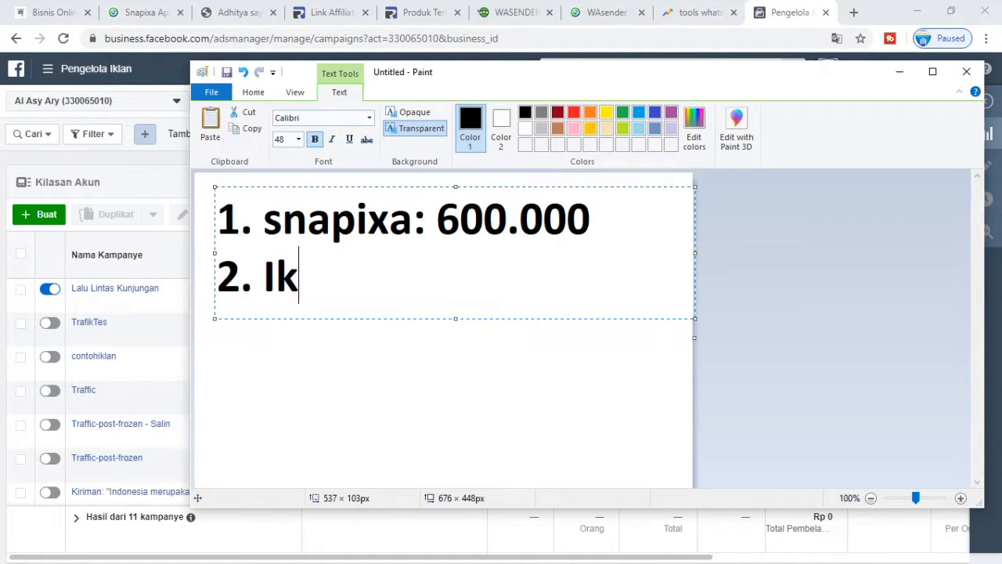
type("lan:")
key("Return")
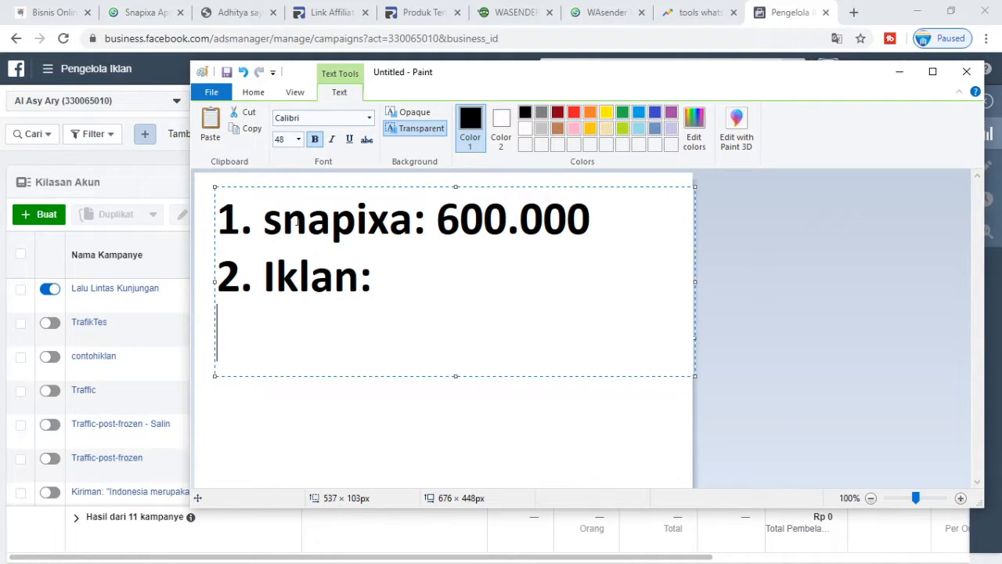
type("5")
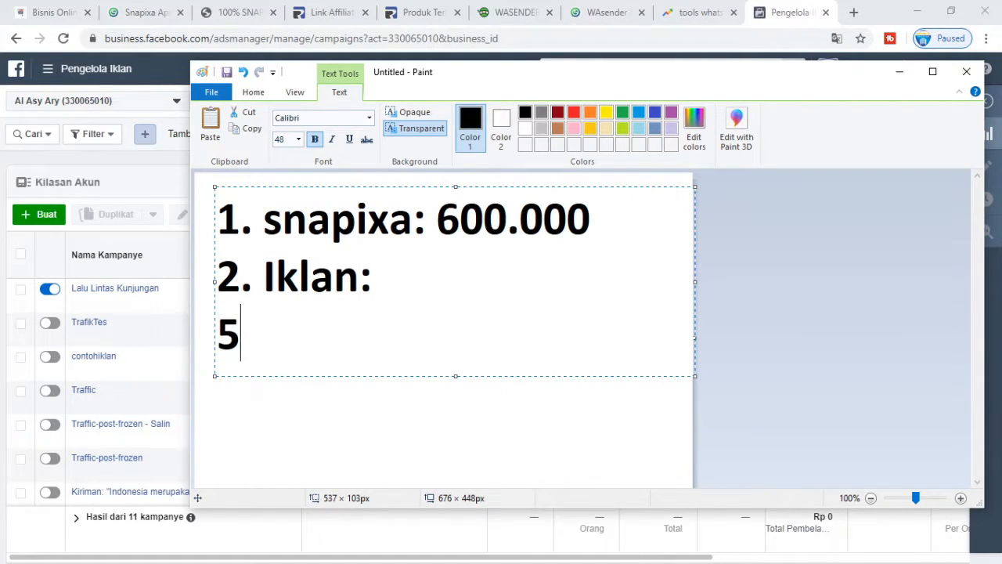
type(" x 15")
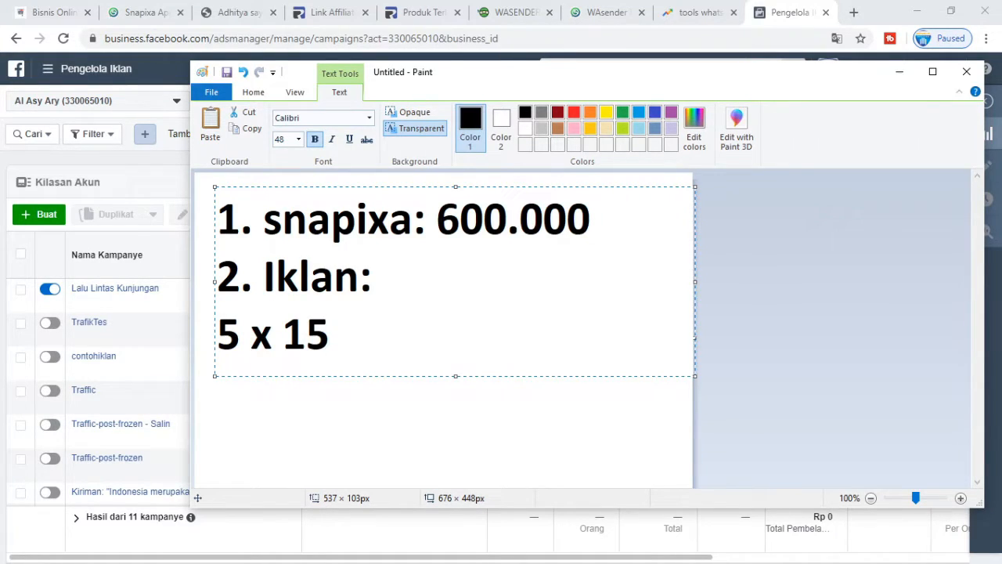
type(" x7")
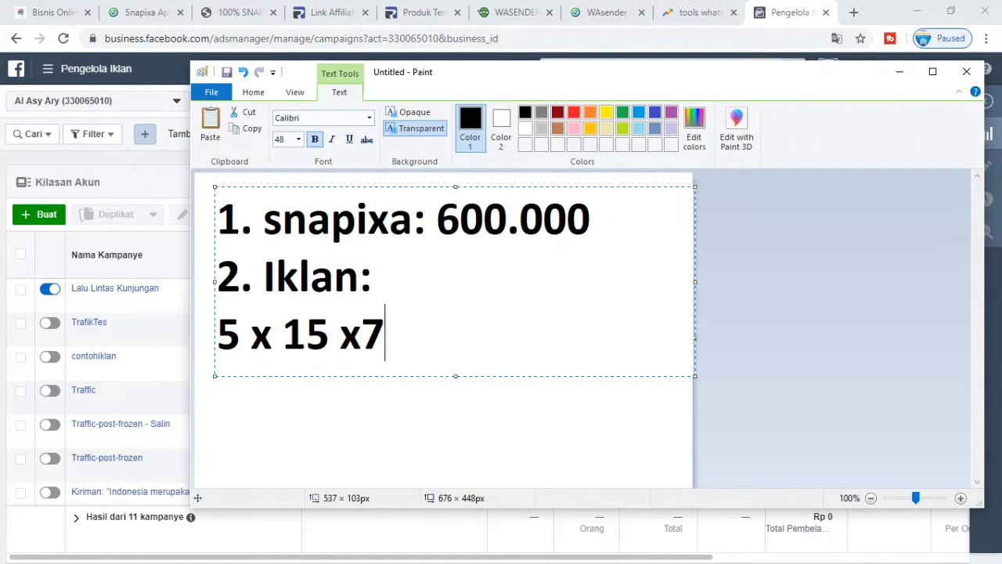
type(" =")
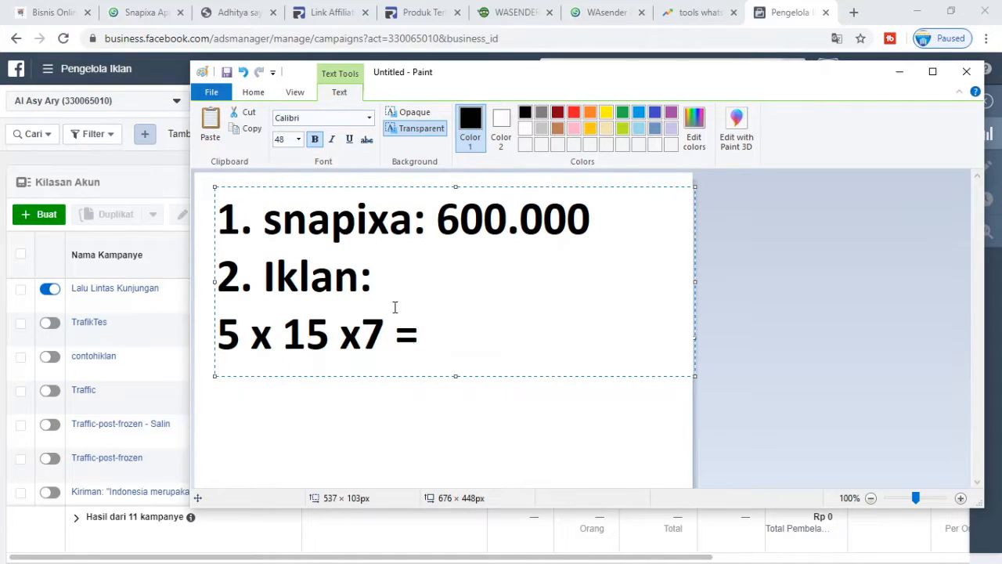
Step: Open Calculator, move it clear of the cost notes and compute 5 × 15 × 7
left_click(55, 552)
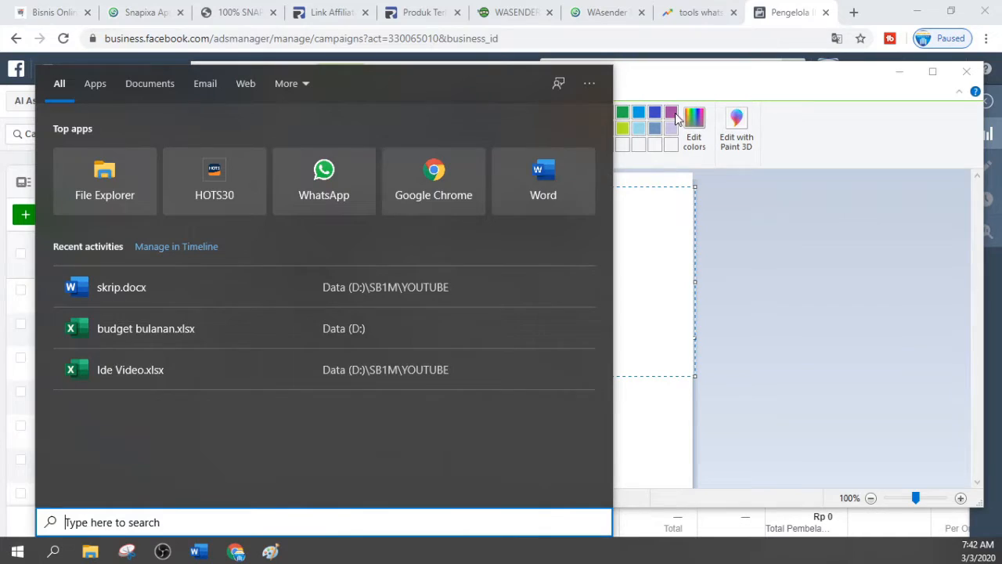
type("cal")
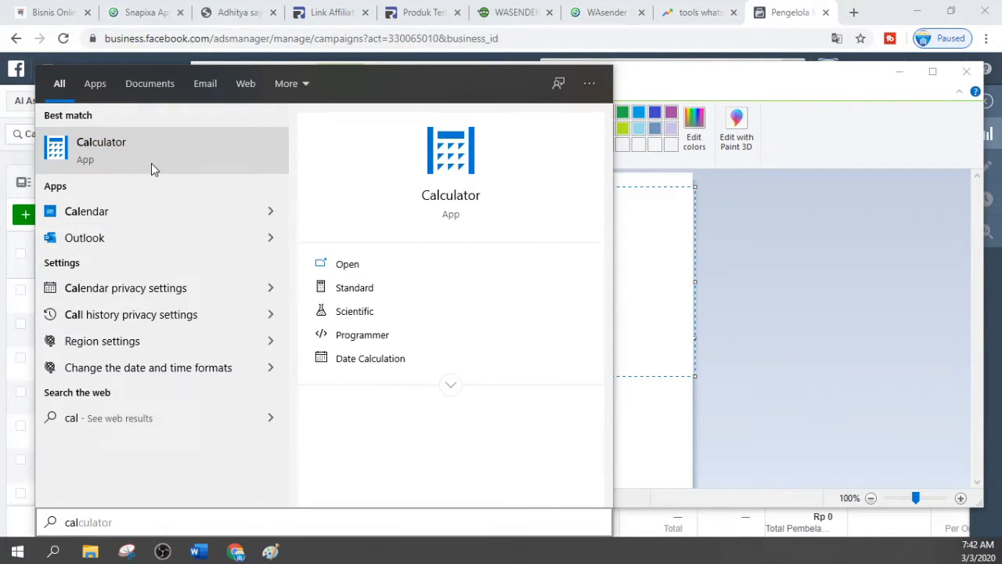
left_click(110, 145)
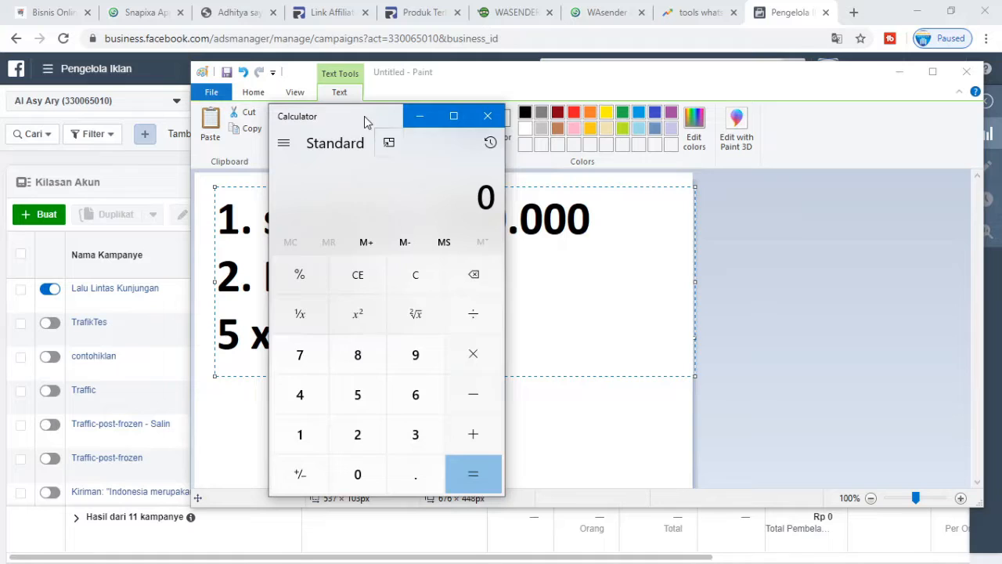
left_click_drag(364, 115, 650, 105)
left_click(641, 390)
left_click(768, 346)
left_click(603, 425)
left_click(655, 384)
left_click(765, 347)
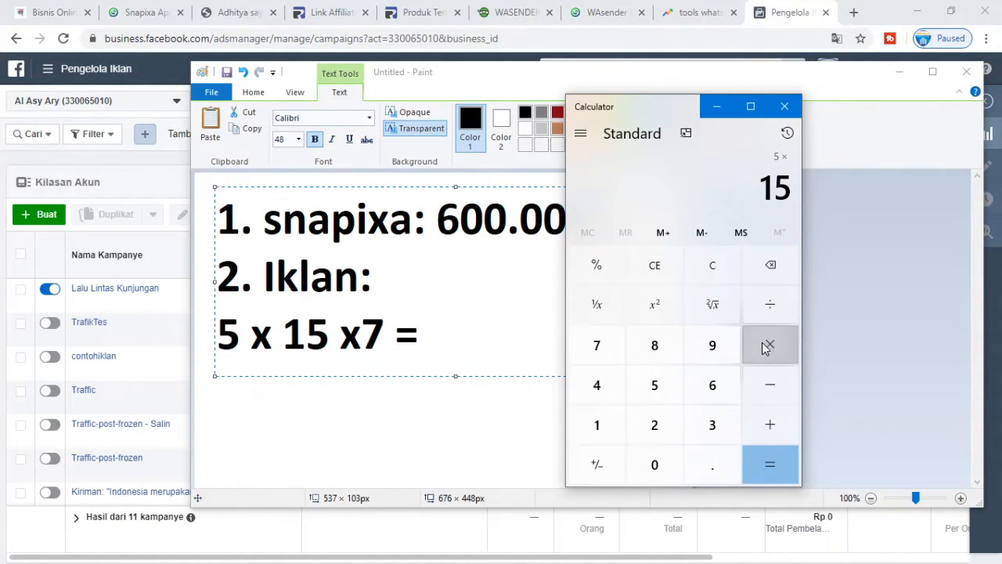
left_click(598, 356)
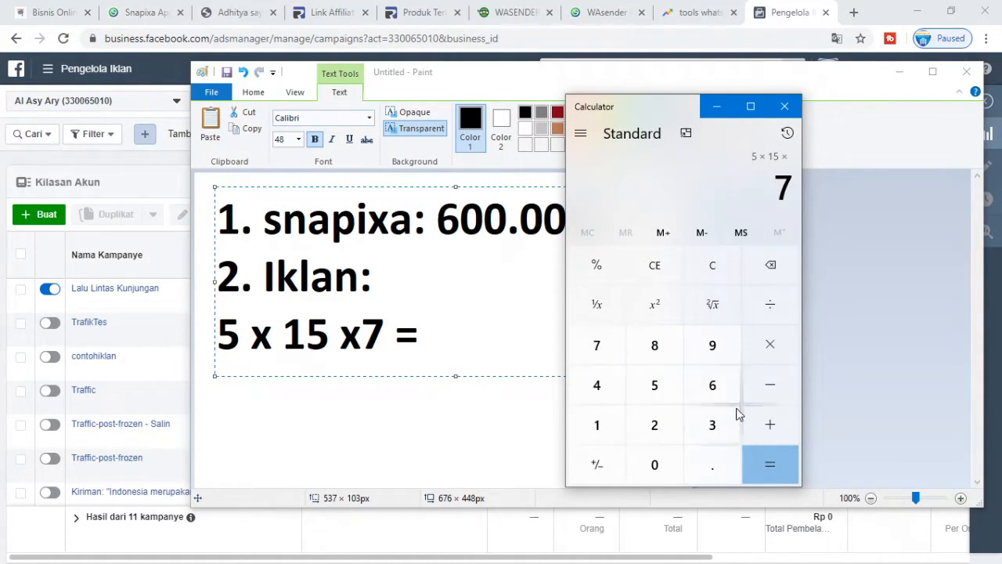
left_click(769, 462)
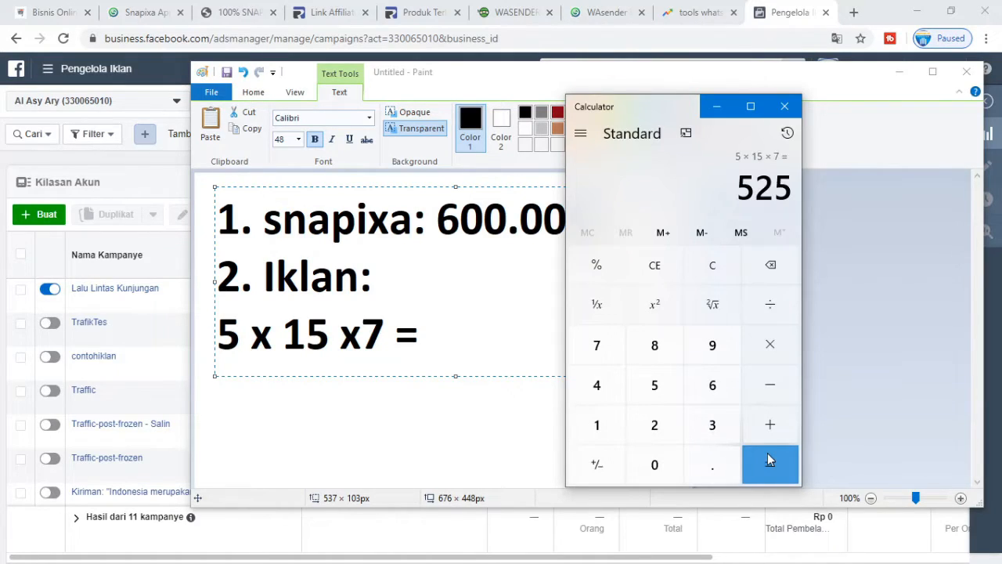
Step: Close Calculator, complete the 5 x 15 x7 line with 525.000 and add two line breaks after it
left_click(783, 106)
type("5")
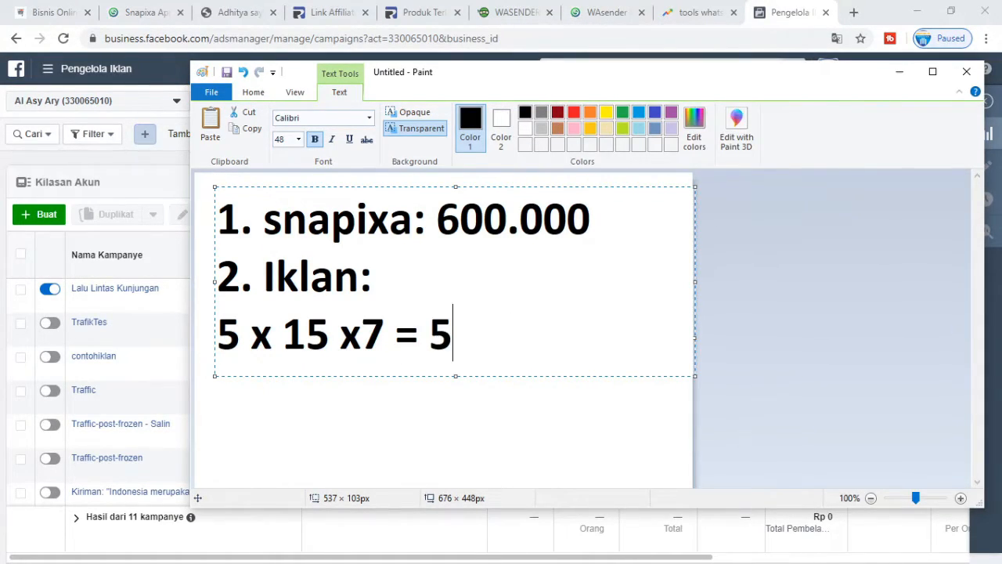
type("25.000")
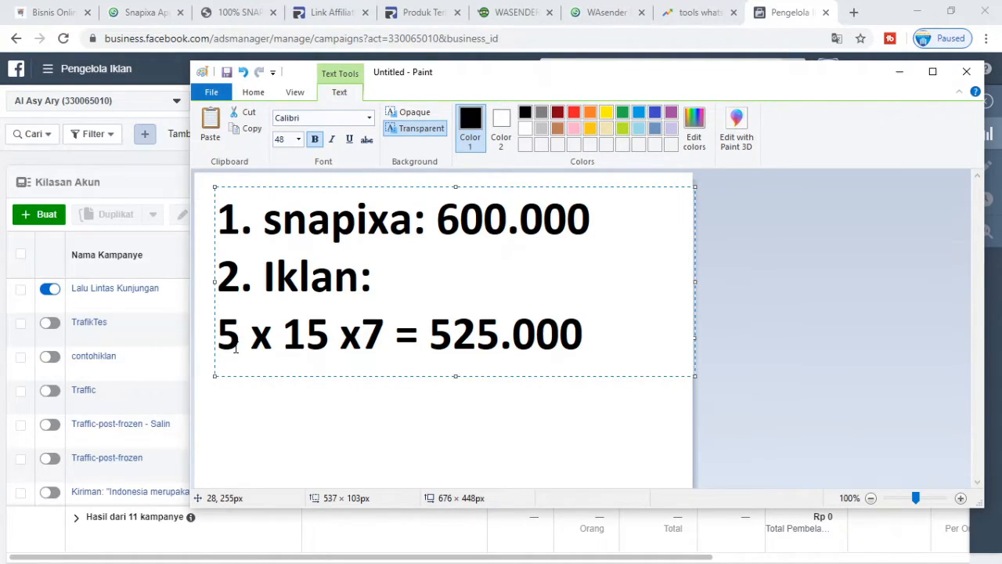
mouse_move(362, 335)
left_mouse_down()
mouse_move(378, 335)
mouse_move(282, 335)
left_mouse_up()
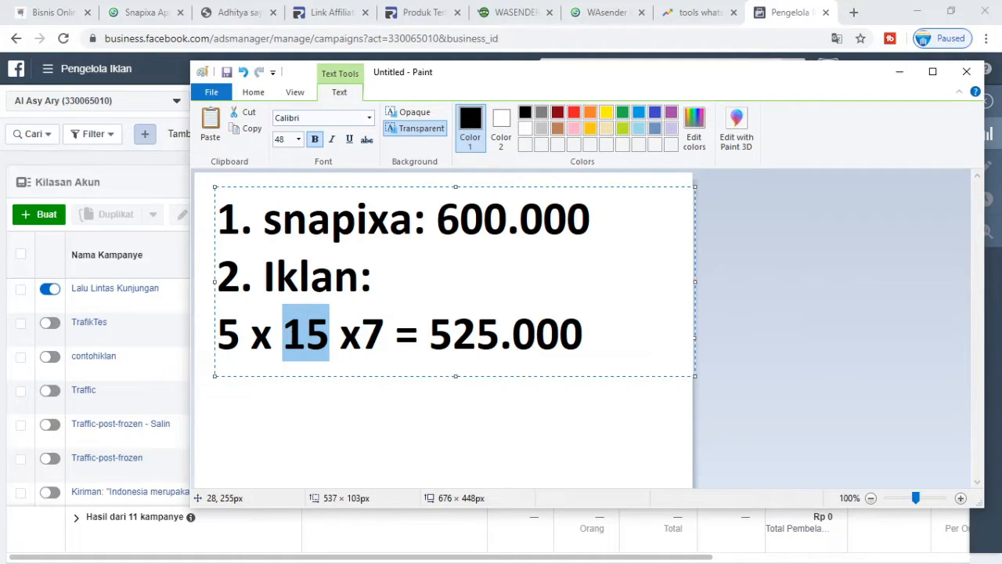
left_click(452, 345)
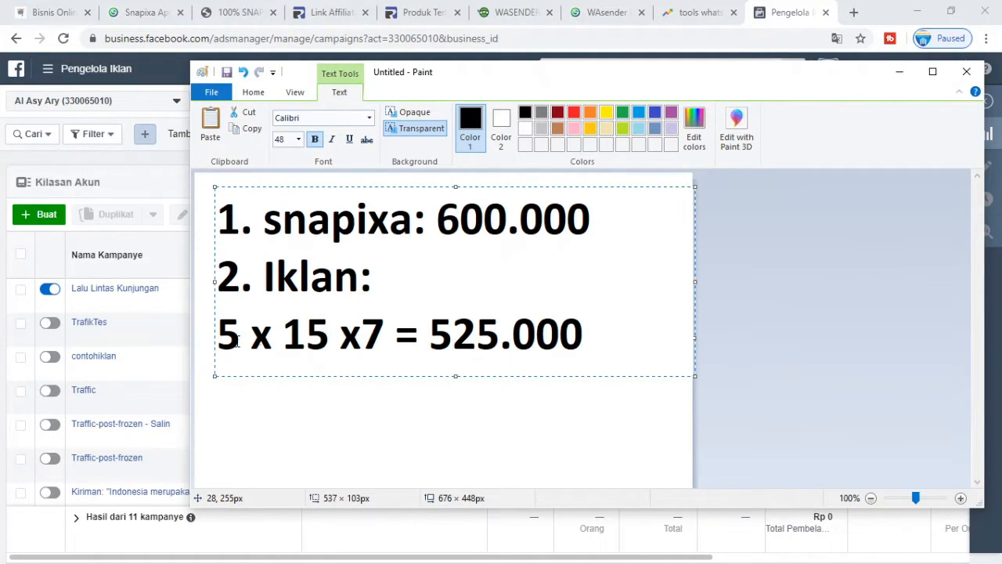
left_click(600, 336)
key("Return")
key("Return")
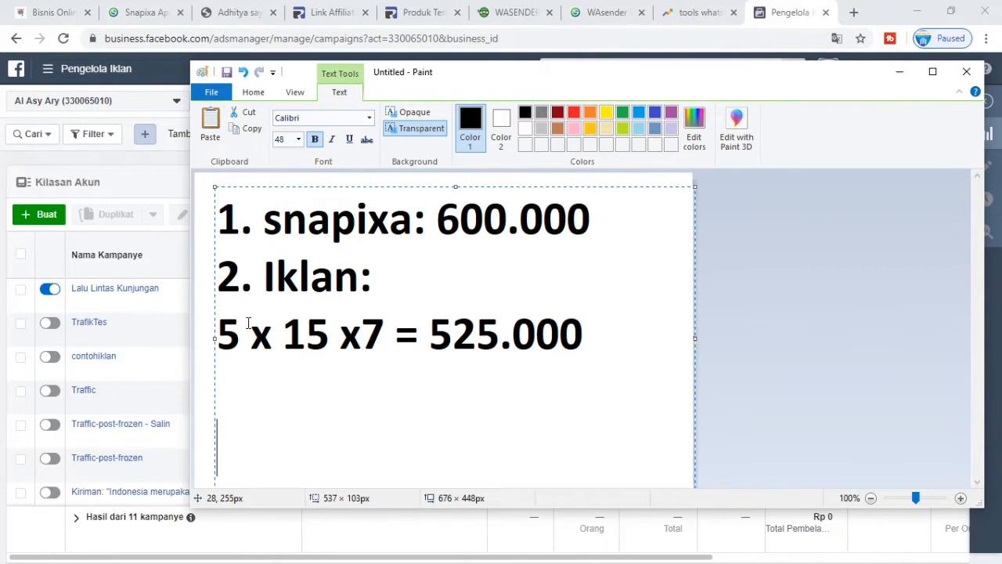
Step: Highlight the factors 5 and 15 in the ad cost calculation to point them out
double_click(228, 334)
left_click(249, 335)
left_click(241, 334)
key("Right")
key("Right")
key("Right")
key("Right")
key("Right")
key("shift+Left")
key("shift+Left")
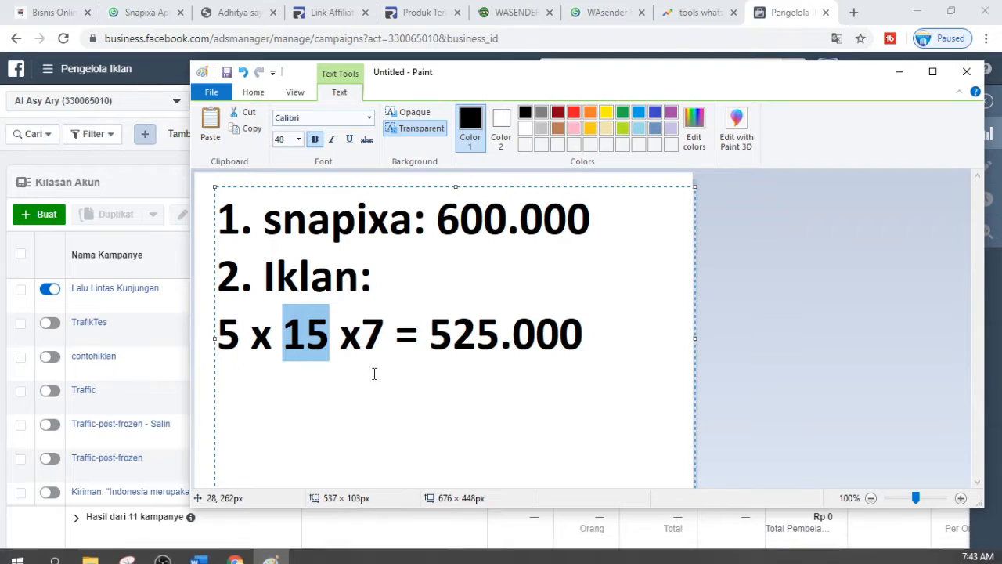
left_click(326, 342)
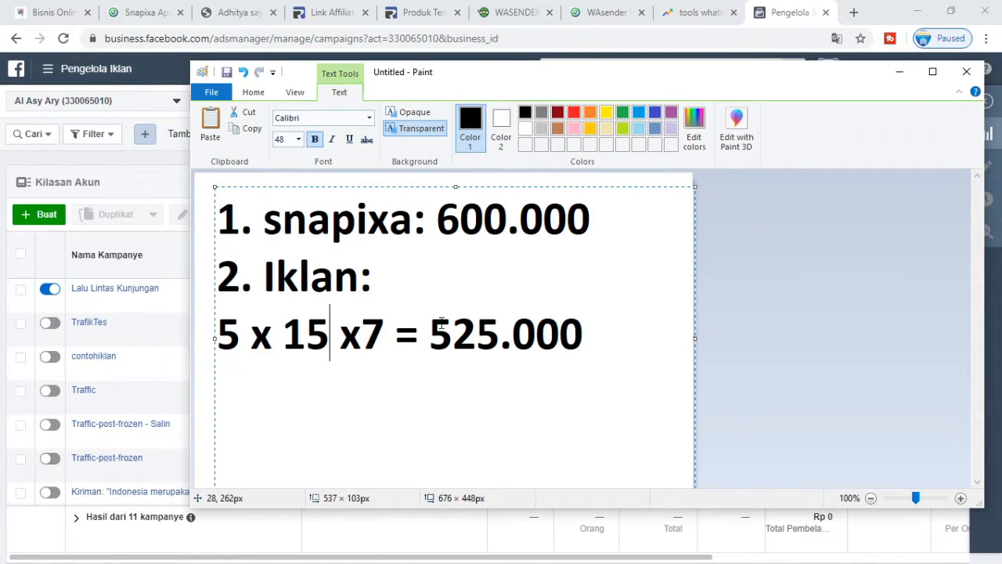
Step: Write the total 1.125.000 two lines below the ad cost calculation
left_click(586, 333)
key("Return")
key("Return")
type("1.")
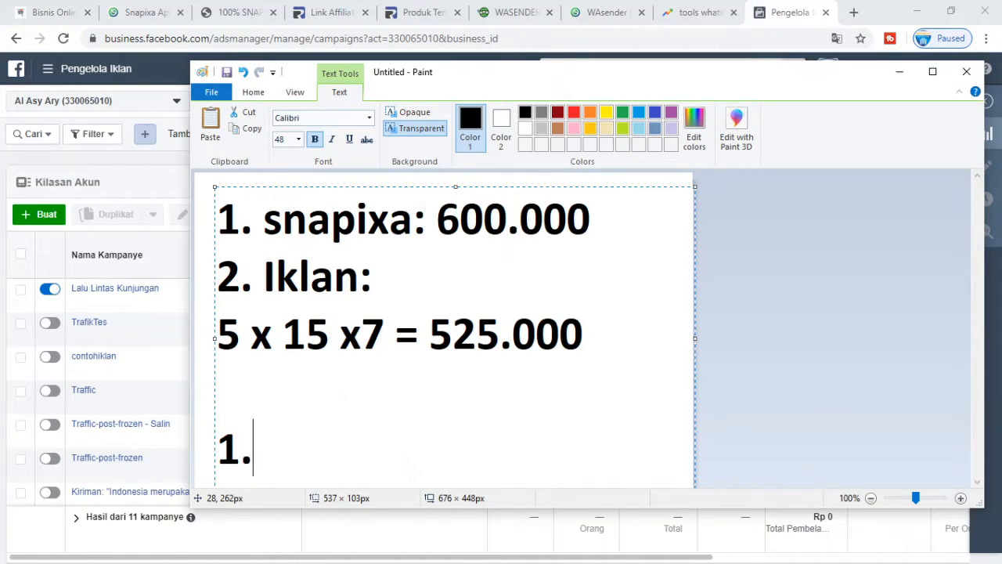
type("125.000")
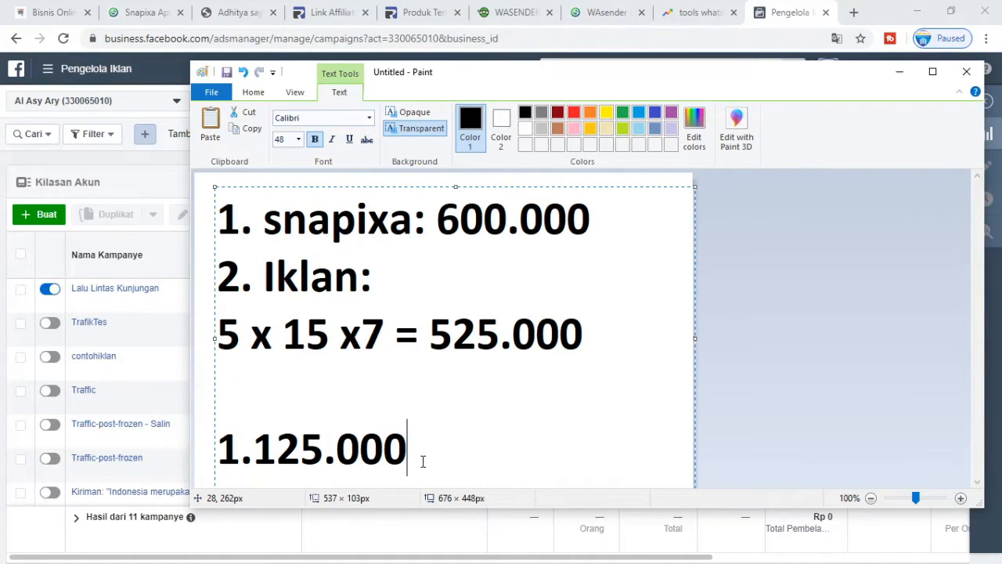
Step: Highlight the 1.125.000 total and the ad cost calculation in turn, and minimize Paint to return to Facebook Ads Manager
left_click_drag(411, 452, 220, 452)
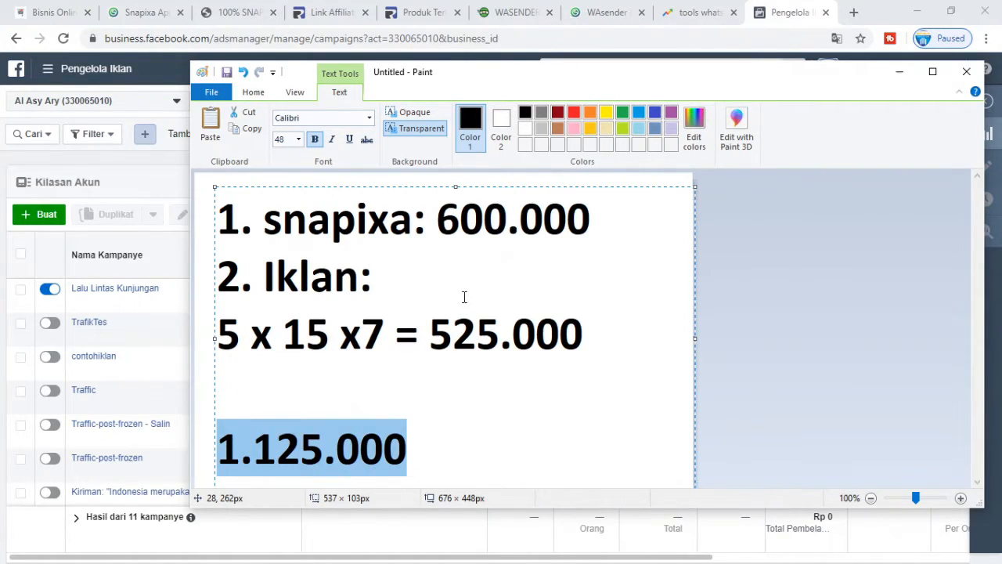
left_click_drag(617, 326, 220, 357)
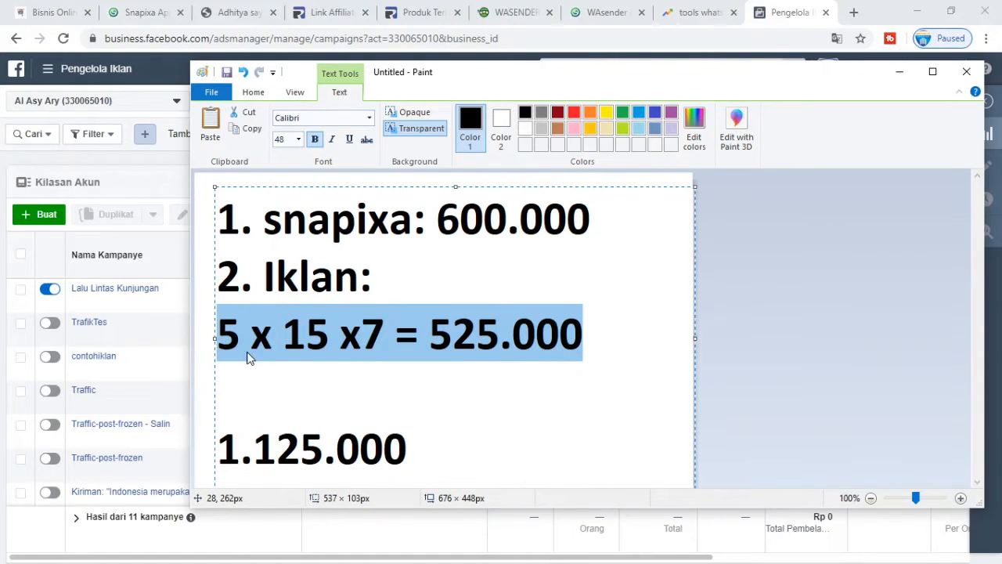
left_click(471, 337)
key("ctrl+End")
key("shift+Home")
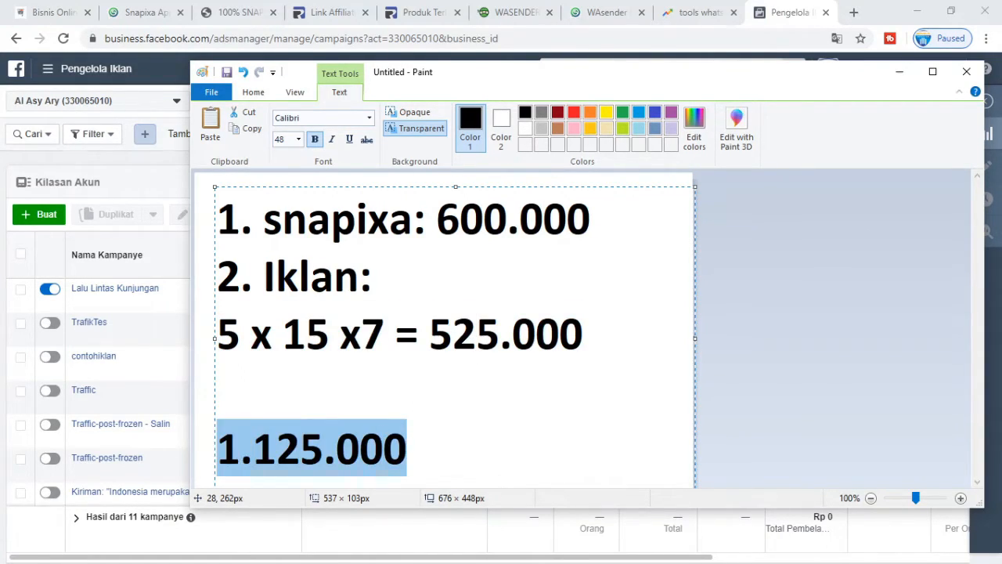
left_click(448, 352)
left_click(457, 366)
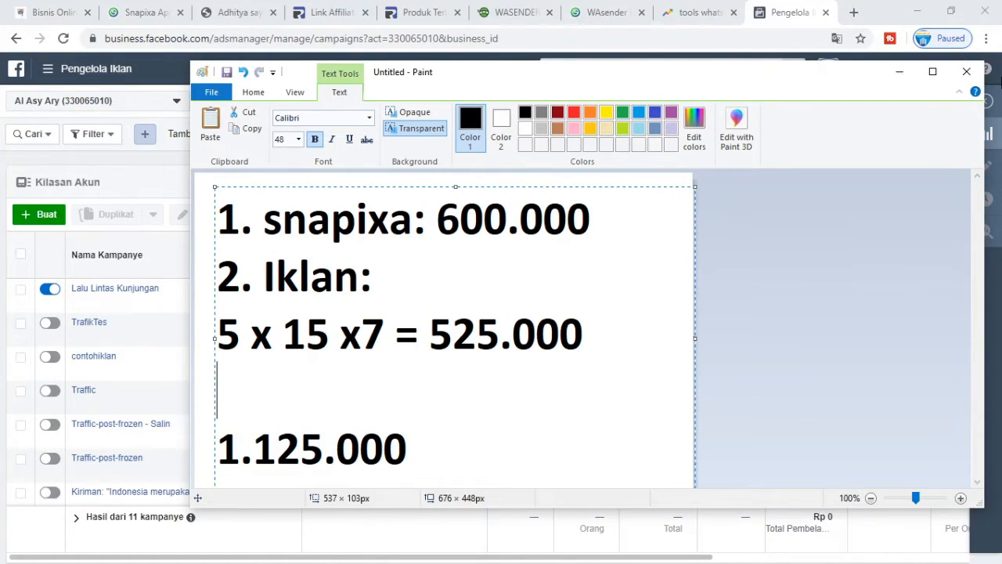
left_click(899, 72)
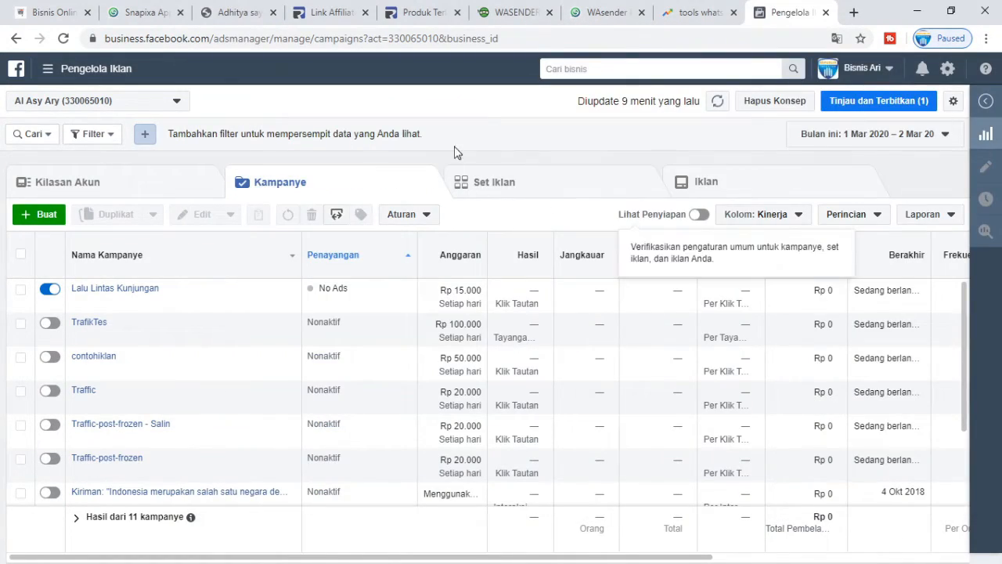